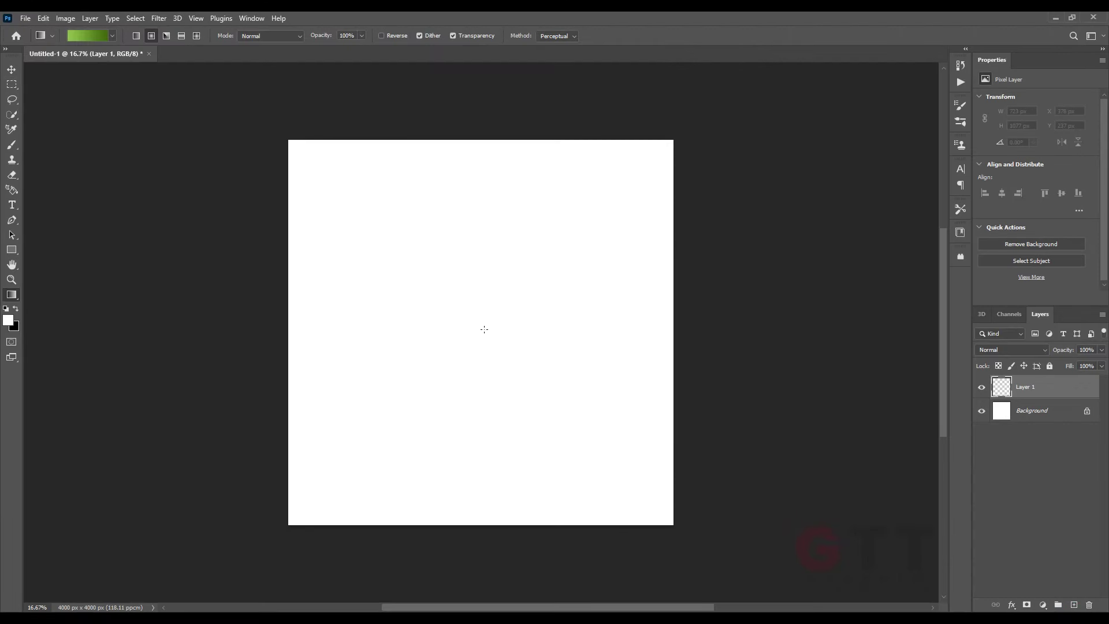
# Step: Fill Layer 1 with a radial green gradient, then tilt the cup about 15°, enlarged near centre
pyautogui.moveTo(491, 317); pyautogui.dragTo(594, 194)
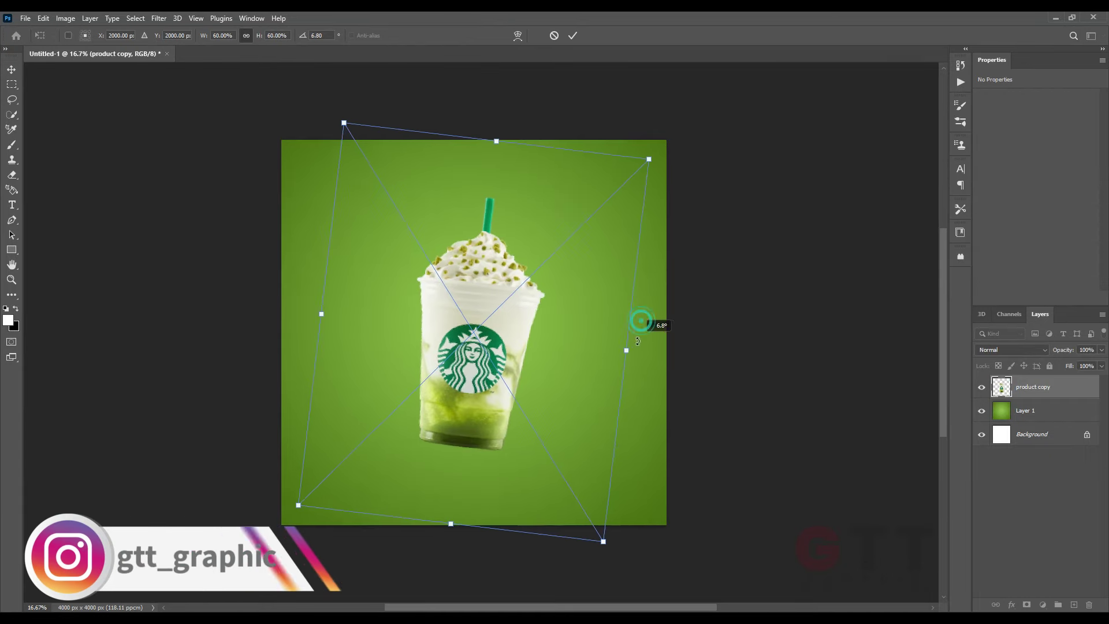
pyautogui.moveTo(638, 341); pyautogui.dragTo(670, 339)
pyautogui.moveTo(578, 323); pyautogui.dragTo(560, 308)
pyautogui.moveTo(630, 359); pyautogui.dragTo(648, 346)
pyautogui.moveTo(578, 346); pyautogui.dragTo(555, 348)
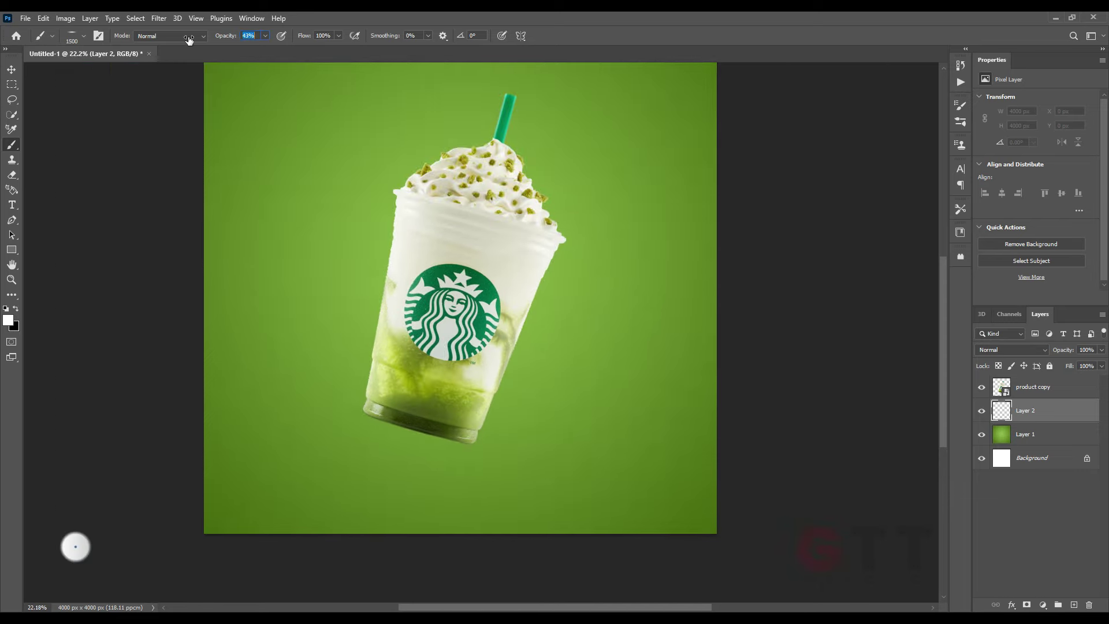
# Step: Paint a soft black shadow under the cup with a low-opacity brush
pyautogui.click(480, 459)
pyautogui.press('x')
pyautogui.click(481, 459)
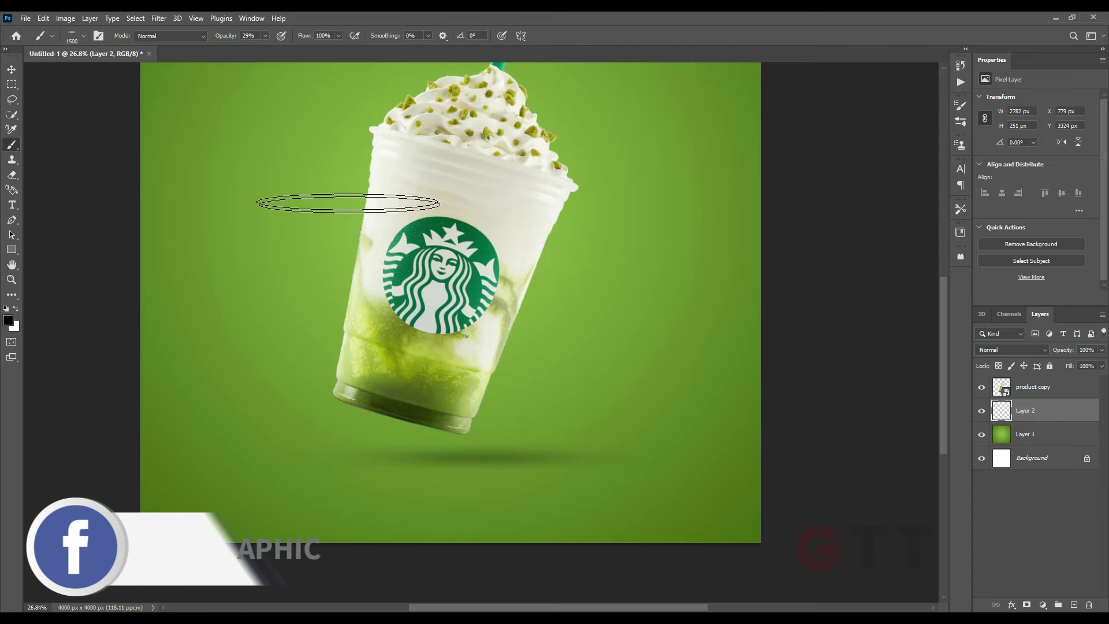
pyautogui.moveTo(226, 36); pyautogui.dragTo(213, 37)
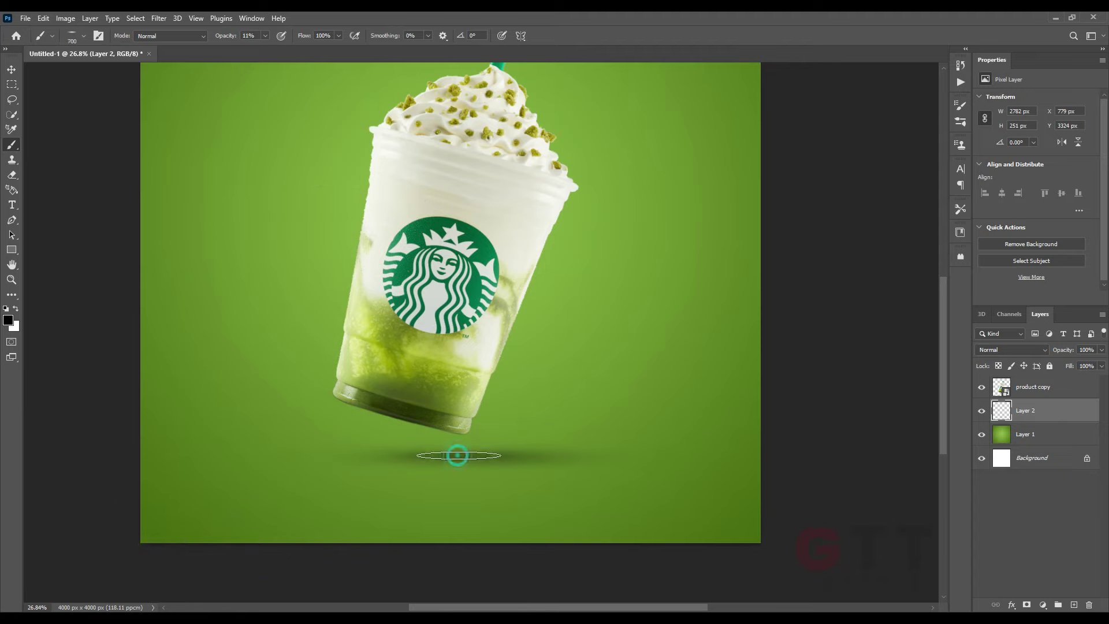
# Step: Fade the shadow layer to 76% opacity and stretch the shadow wider, shifted left
pyautogui.press('v')
pyautogui.scroll(-2, 458, 455)
pyautogui.moveTo(1059, 352); pyautogui.dragTo(1047, 352)
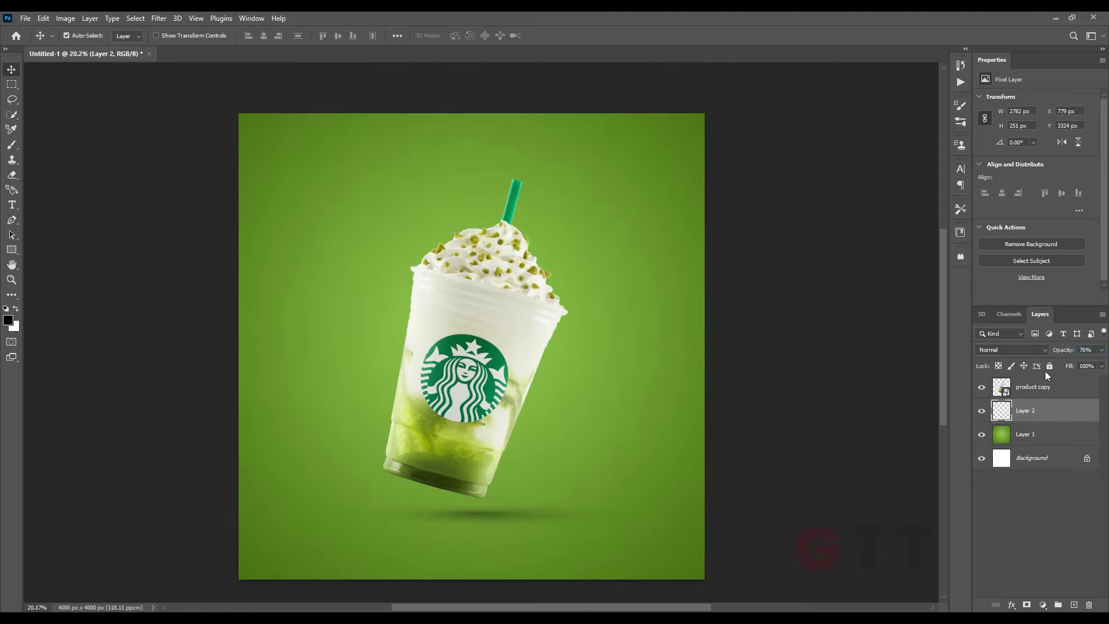
pyautogui.hotkey('ctrl', 't')
pyautogui.moveTo(653, 501); pyautogui.dragTo(715, 495)
pyautogui.moveTo(627, 517); pyautogui.dragTo(586, 512)
pyautogui.press('Return')
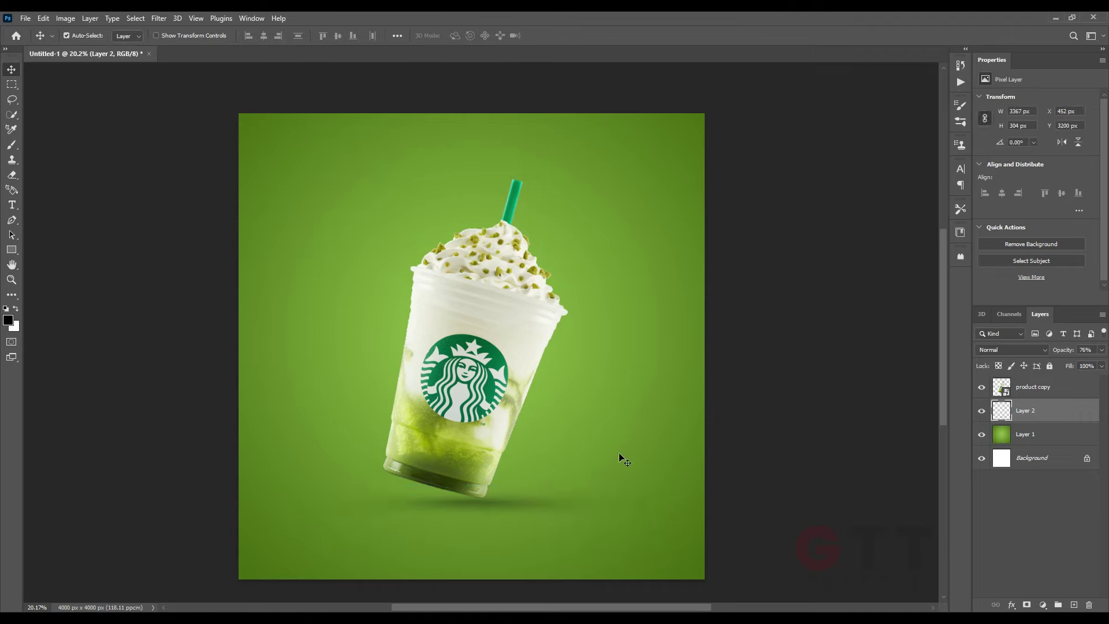
pyautogui.scroll(-1, 621, 459)
# Step: Add a Curves adjustment clipped to the cup and raise the curve
pyautogui.click(1042, 604)
pyautogui.click(1010, 396)
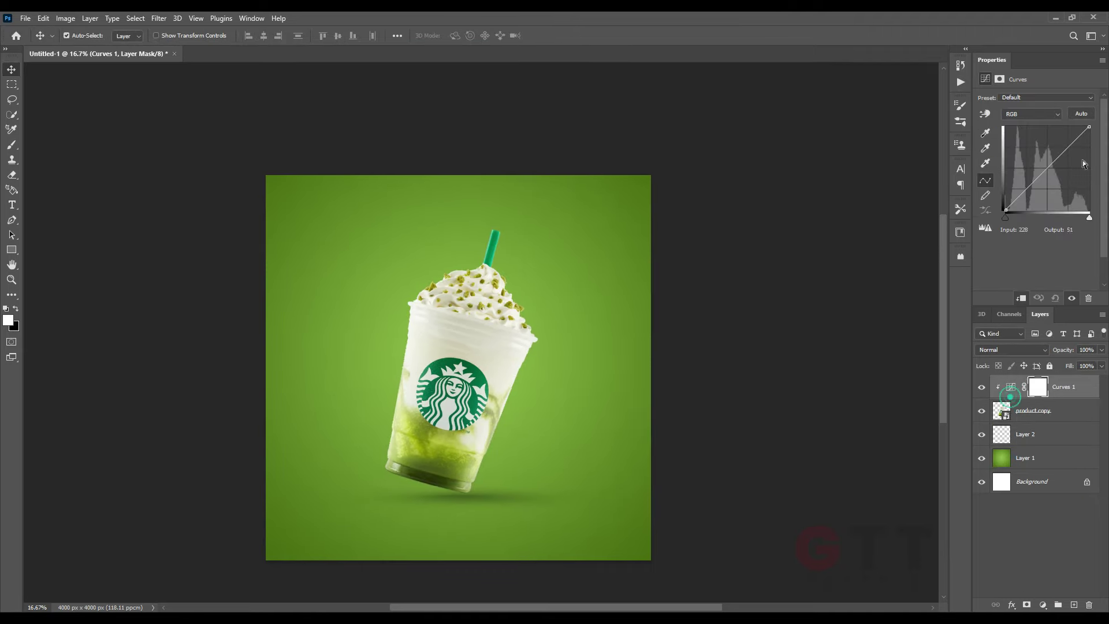
pyautogui.moveTo(1082, 163); pyautogui.dragTo(1082, 156)
# Step: Mask Layer 1 and paint a bright glow around the cup with a large soft brush
pyautogui.click(1026, 463)
pyautogui.click(1026, 605)
pyautogui.press('b')
pyautogui.click(84, 35)
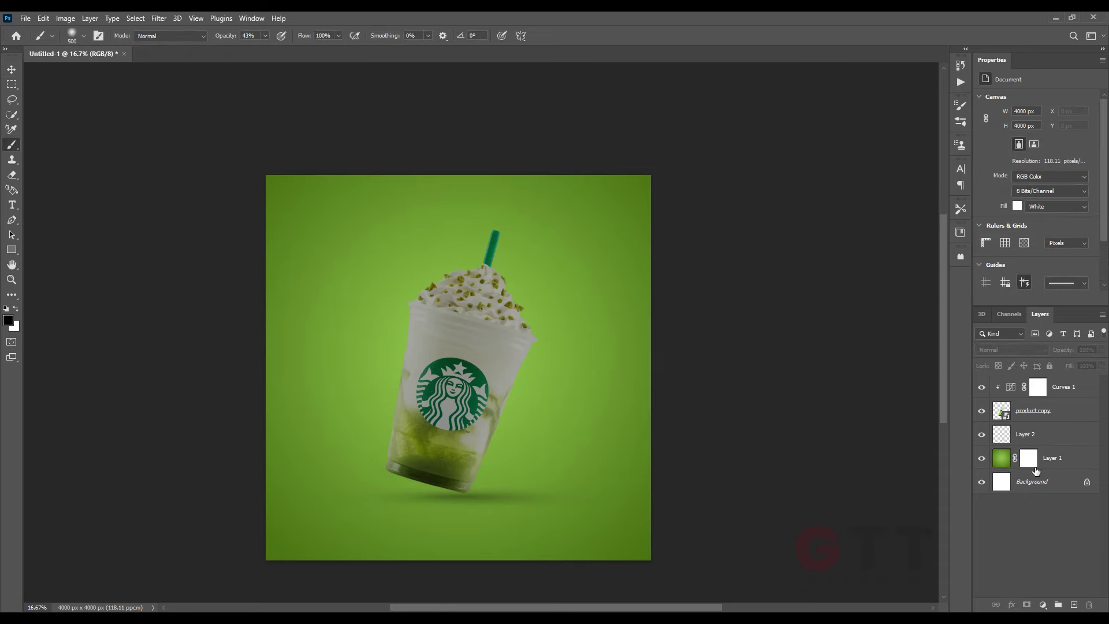
pyautogui.click(1034, 467)
pyautogui.press('x')
pyautogui.press(']')
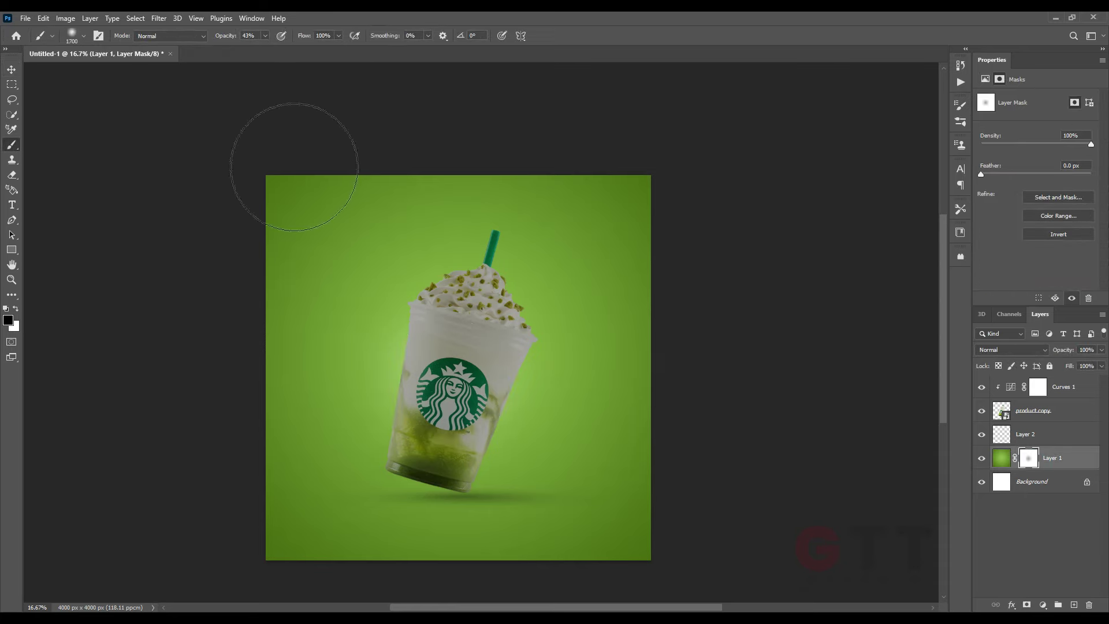
pyautogui.press(']')
pyautogui.press(']')
pyautogui.press(']')
pyautogui.moveTo(458, 346); pyautogui.dragTo(454, 369)
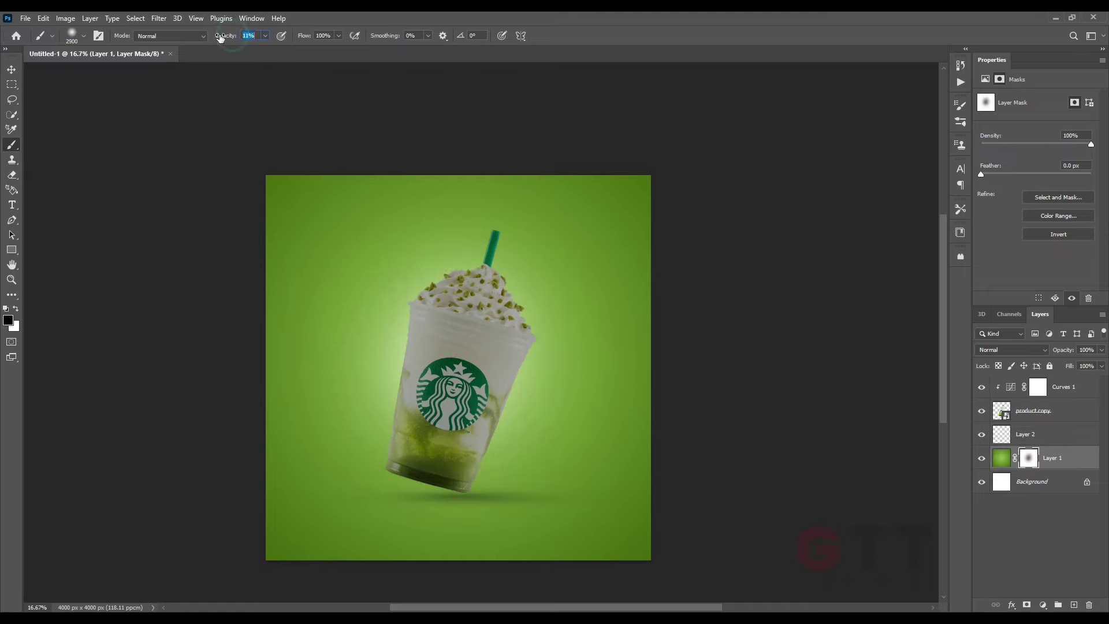
# Step: Paint black on the Curves 1 mask over the whipped cream
pyautogui.press('v')
pyautogui.click(457, 366)
pyautogui.scroll(2, 456, 366)
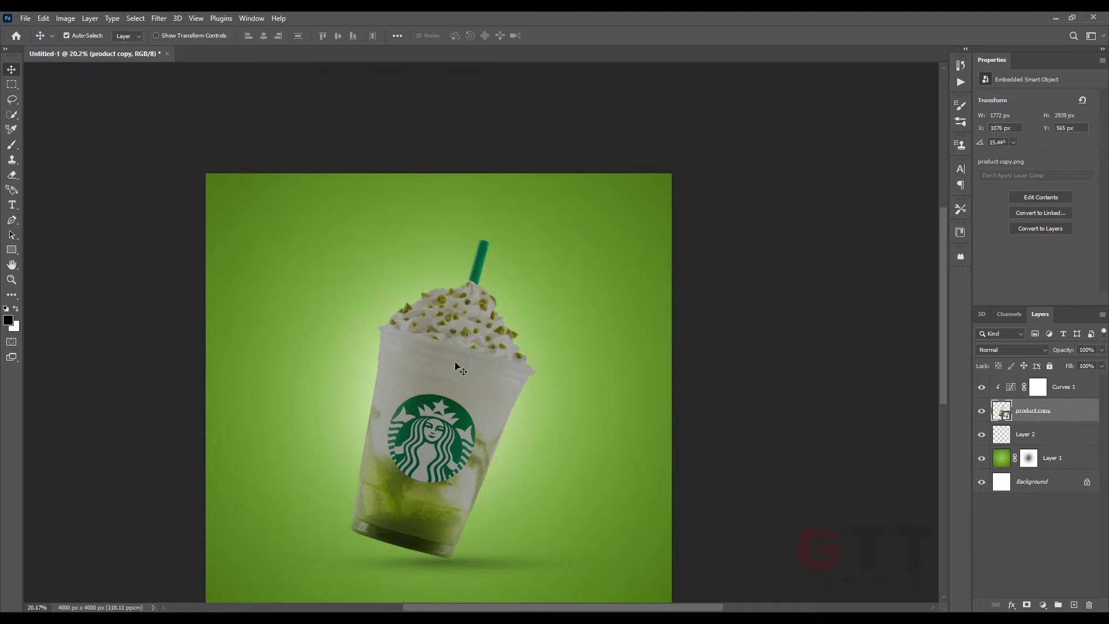
pyautogui.click(1038, 386)
pyautogui.press('b')
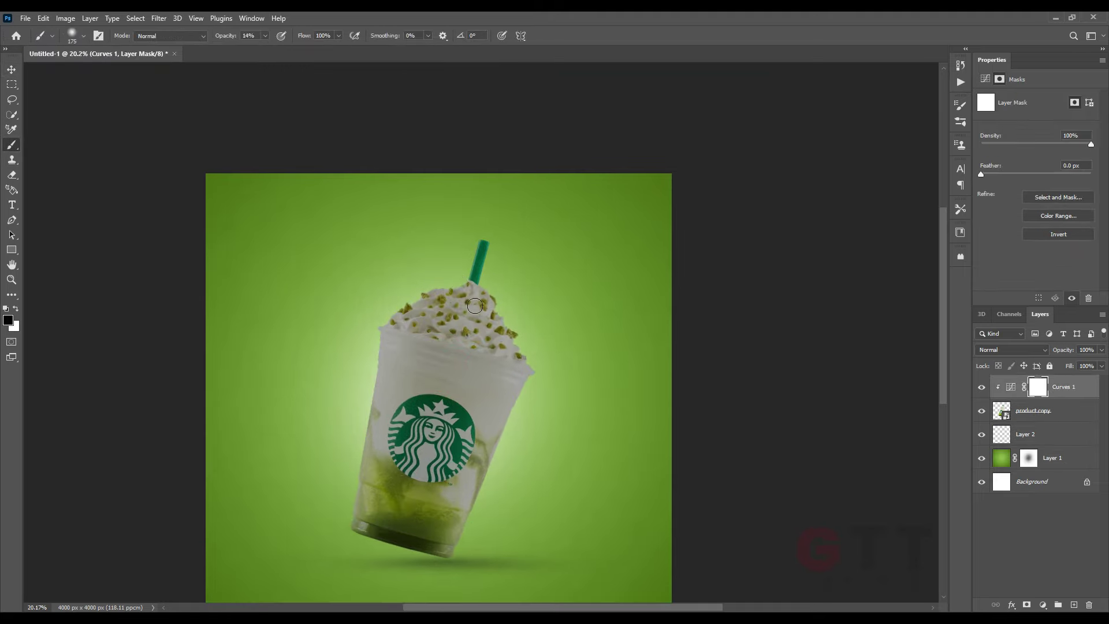
pyautogui.scroll(3, 472, 279)
pyautogui.moveTo(514, 242); pyautogui.dragTo(437, 396)
# Step: Lower the brush opacity and mask the brightening along the cup edges
pyautogui.scroll(3, 389, 277)
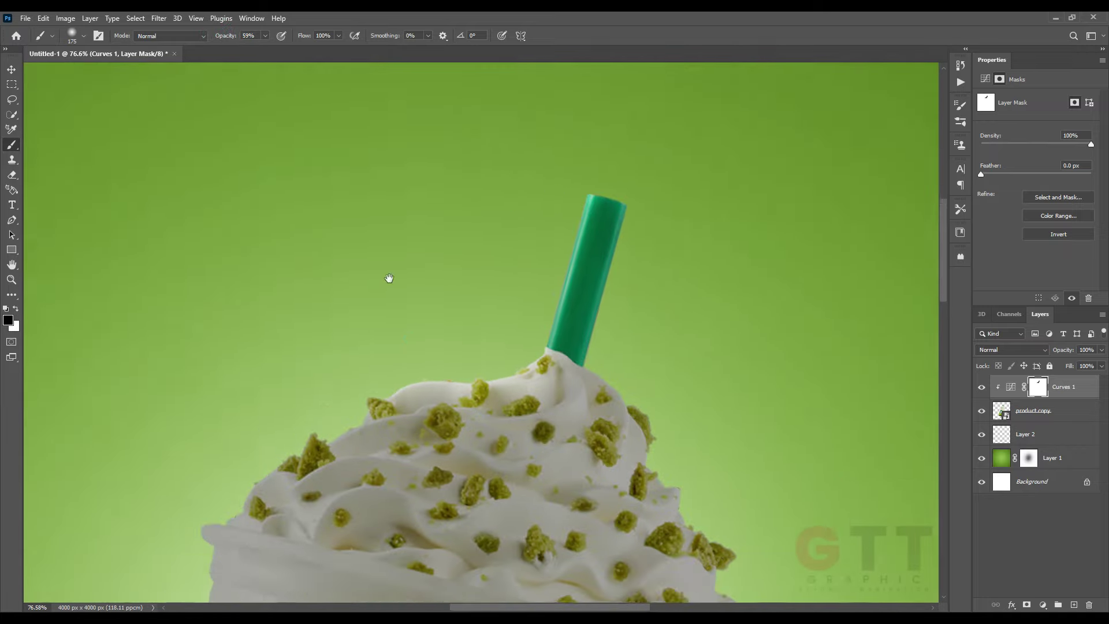
pyautogui.scroll(-3, 320, 333)
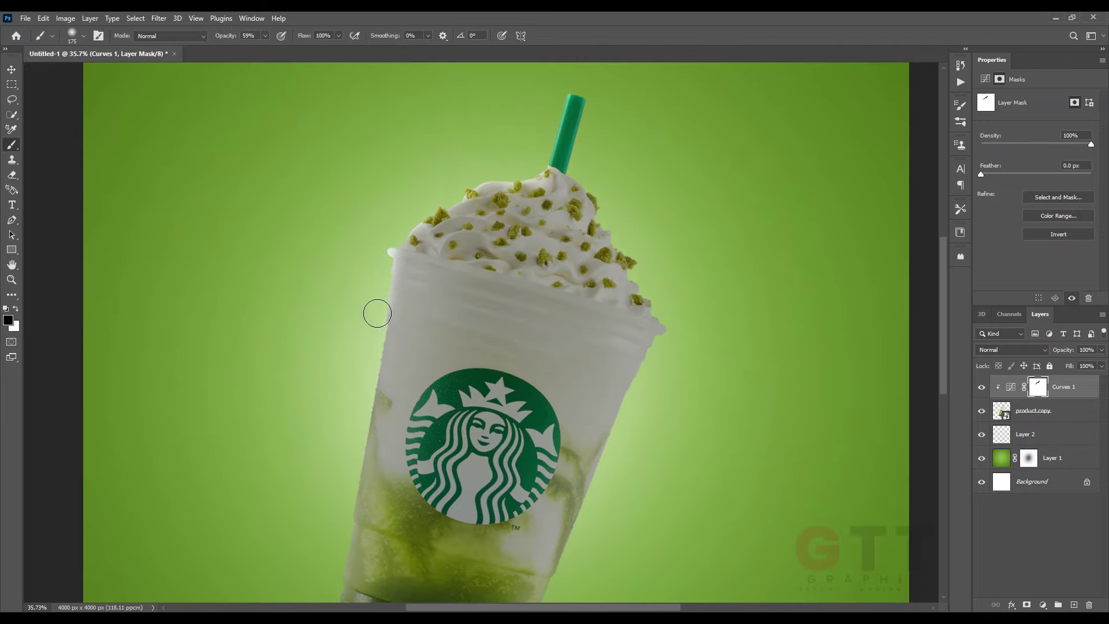
pyautogui.scroll(-3, 357, 428)
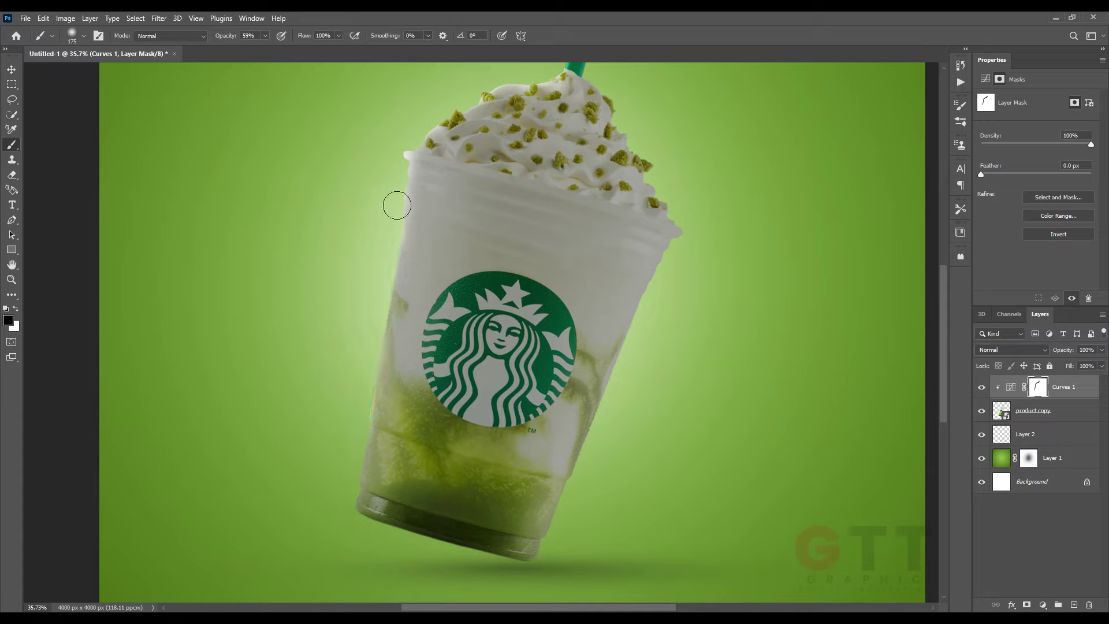
pyautogui.scroll(-1, 354, 521)
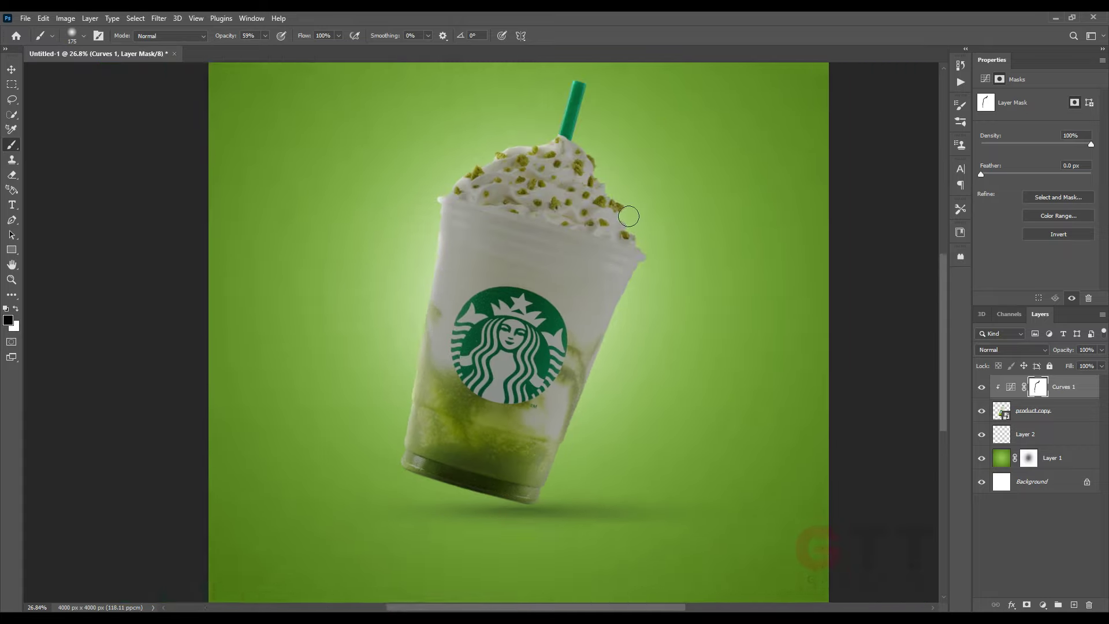
pyautogui.moveTo(231, 36); pyautogui.dragTo(220, 37)
pyautogui.scroll(5, 434, 219)
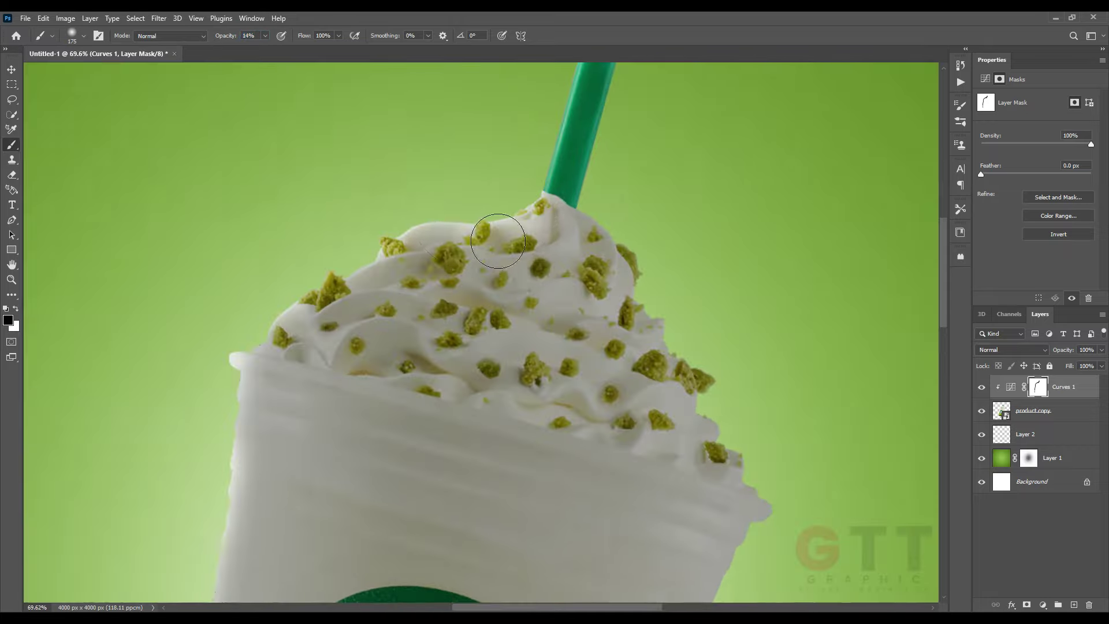
pyautogui.scroll(2, 347, 284)
pyautogui.scroll(-2, 277, 309)
pyautogui.scroll(-2, 260, 324)
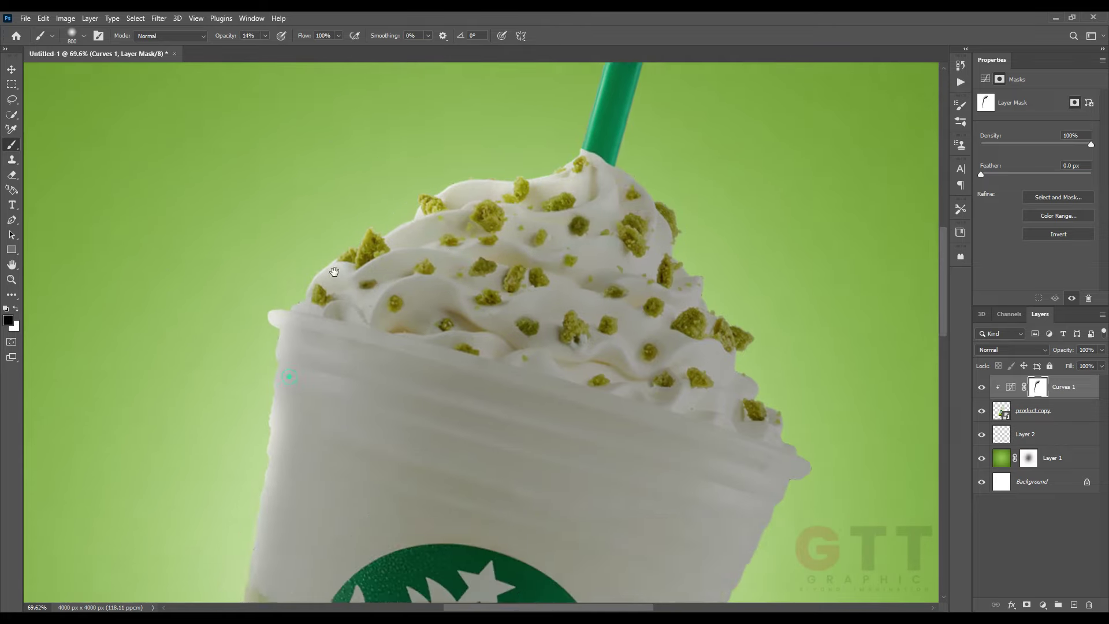
pyautogui.scroll(-2, 246, 342)
pyautogui.scroll(-2, 349, 211)
pyautogui.scroll(-2, 324, 482)
pyautogui.scroll(-5, 329, 425)
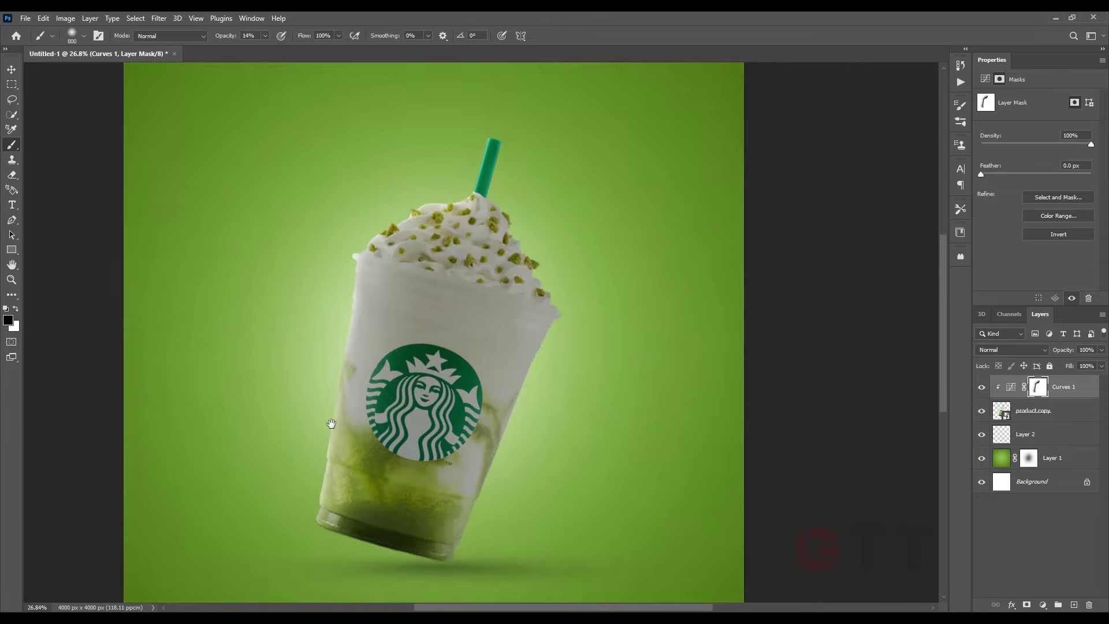
pyautogui.scroll(-3, 559, 371)
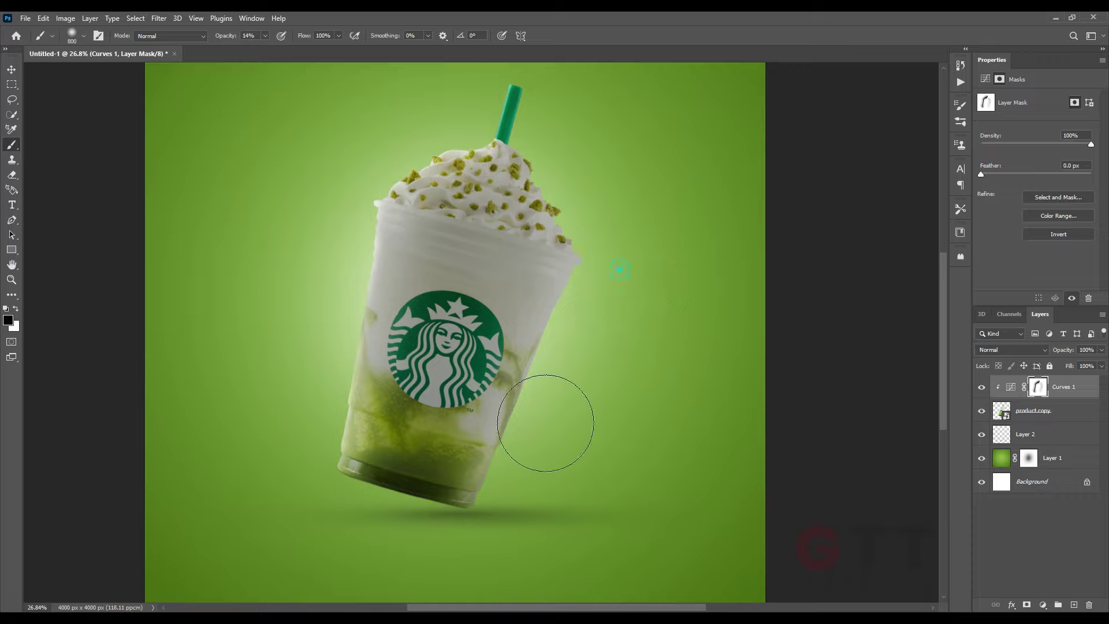
pyautogui.scroll(-2, 572, 356)
pyautogui.scroll(3, 501, 261)
# Step: Shrink the brush and mask the detail around the straw
pyautogui.press('[')
pyautogui.press('[')
pyautogui.press('[')
pyautogui.scroll(2, 499, 258)
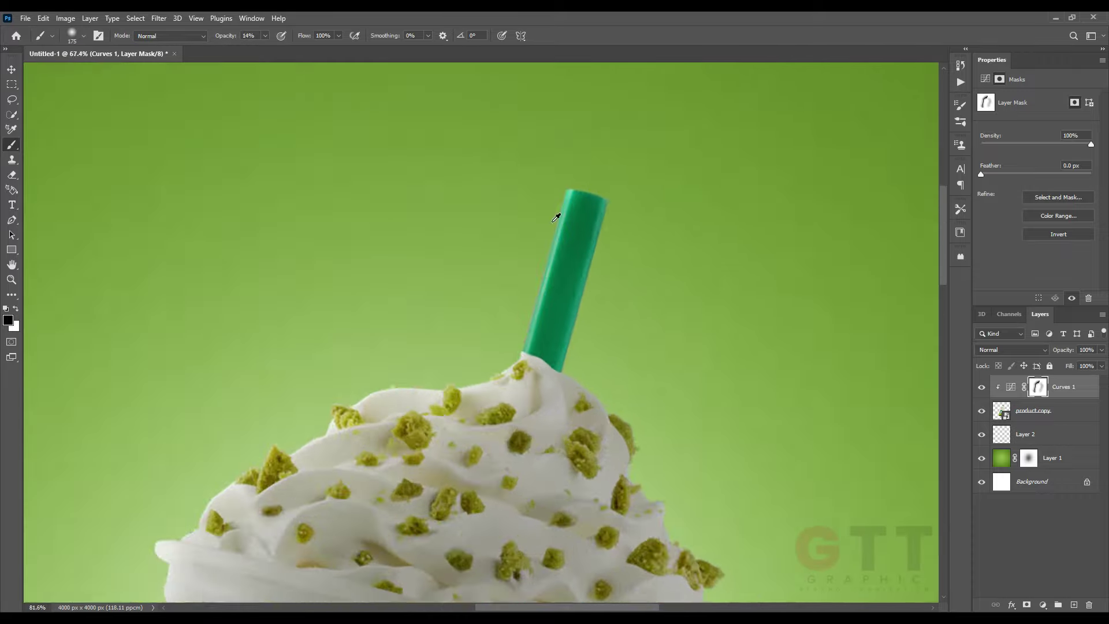
pyautogui.scroll(2, 511, 290)
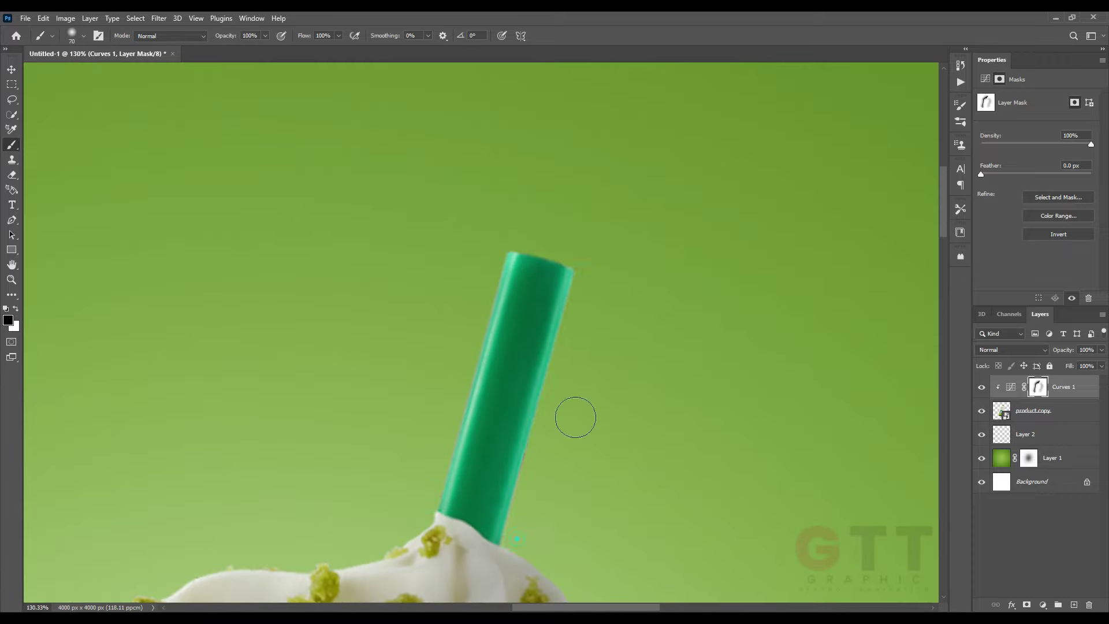
pyautogui.scroll(-3, 575, 413)
pyautogui.scroll(-3, 624, 378)
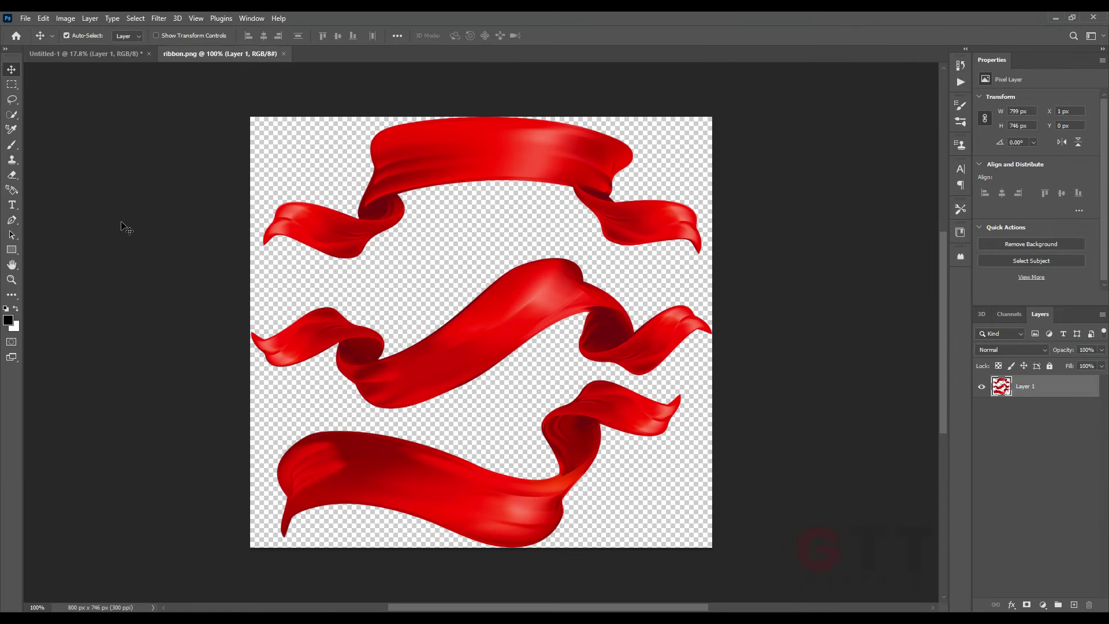
# Step: Lasso the ribbon from ribbon.png and transform it to wrap behind the cup
pyautogui.press('l')
pyautogui.moveTo(174, 276); pyautogui.dragTo(435, 269)
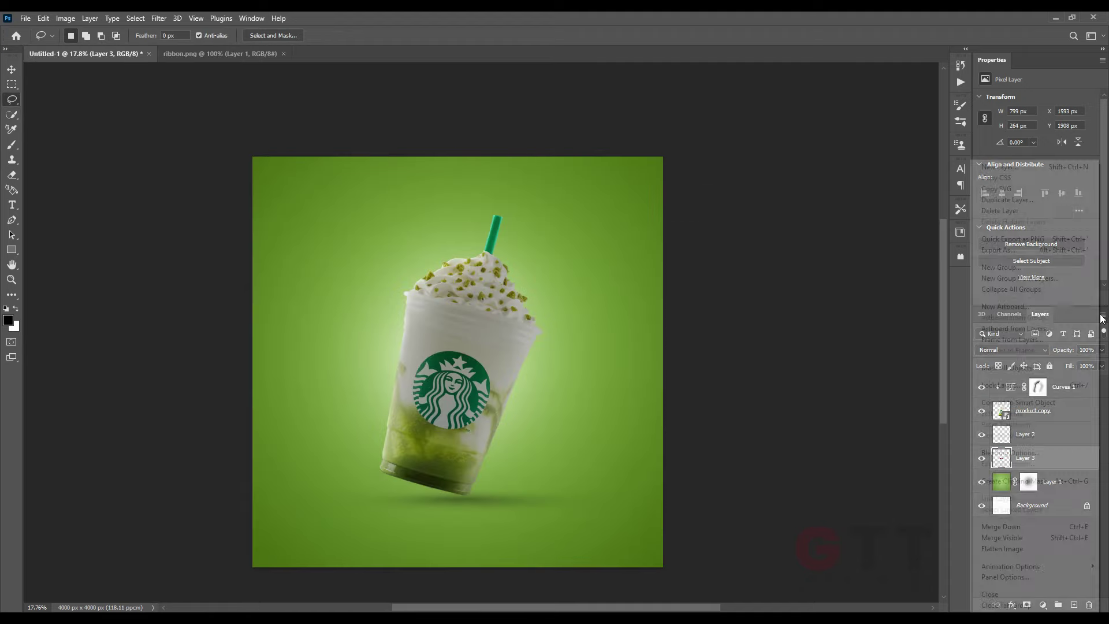
pyautogui.moveTo(633, 330); pyautogui.dragTo(550, 353)
pyautogui.press('Return')
# Step: Recolour the ribbon with a clipped Hue/Saturation: Hue +80, Saturation -43
pyautogui.click(1042, 604)
pyautogui.click(1034, 491)
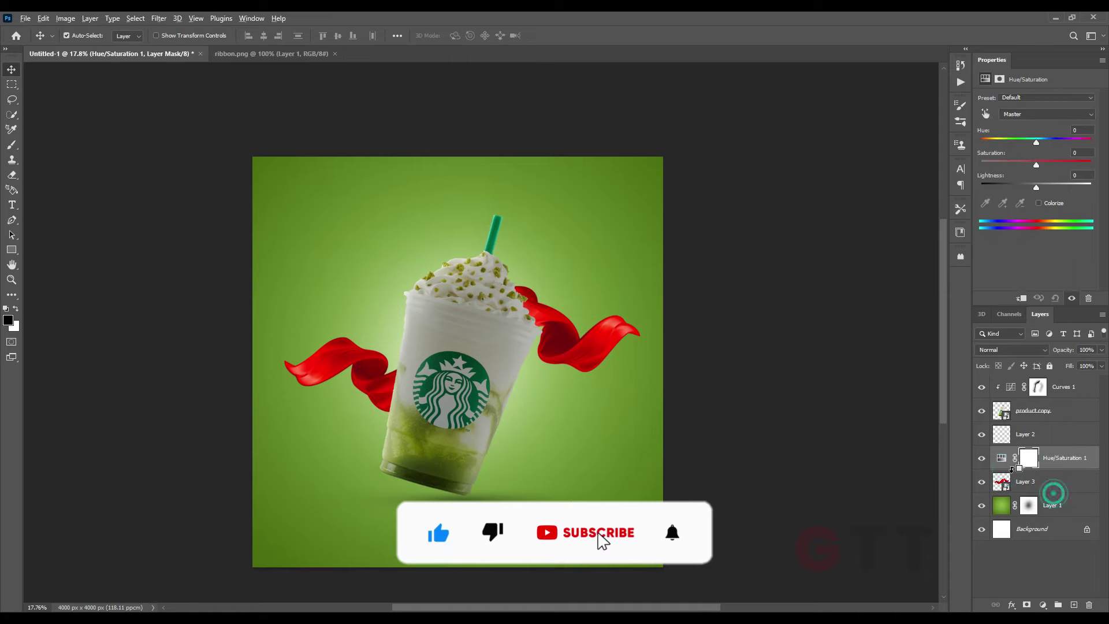
pyautogui.moveTo(1036, 142)
pyautogui.mouseDown()
pyautogui.moveTo(1069, 151)
pyautogui.moveTo(1011, 166)
pyautogui.mouseUp()
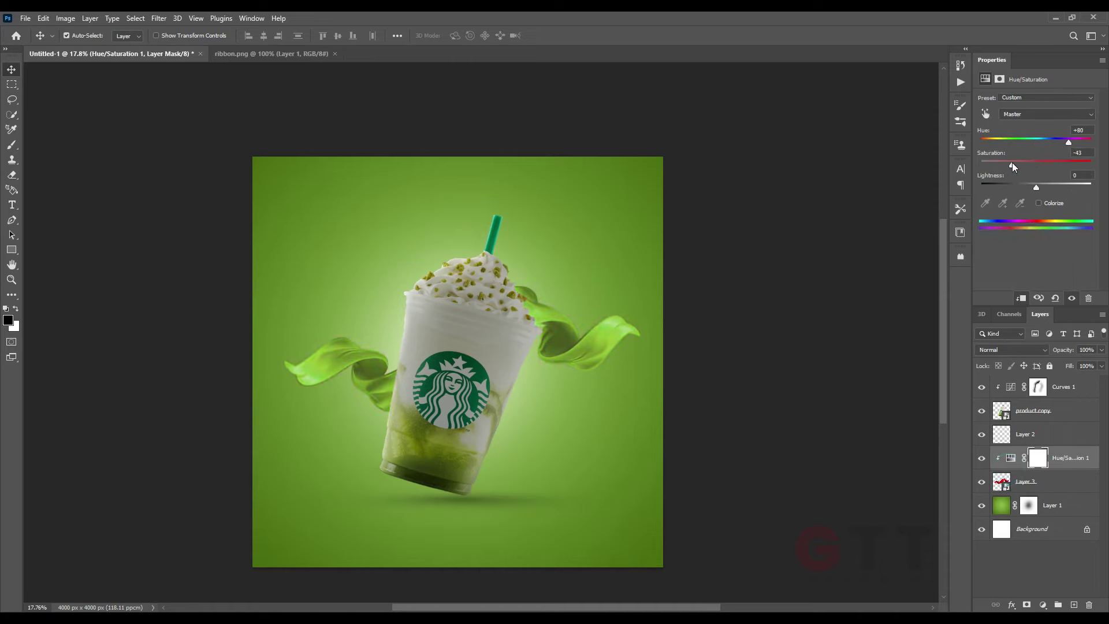
pyautogui.click(669, 315)
# Step: Add a Curves adjustment clipped to the ribbon with white output lowered to 204
pyautogui.scroll(2, 670, 434)
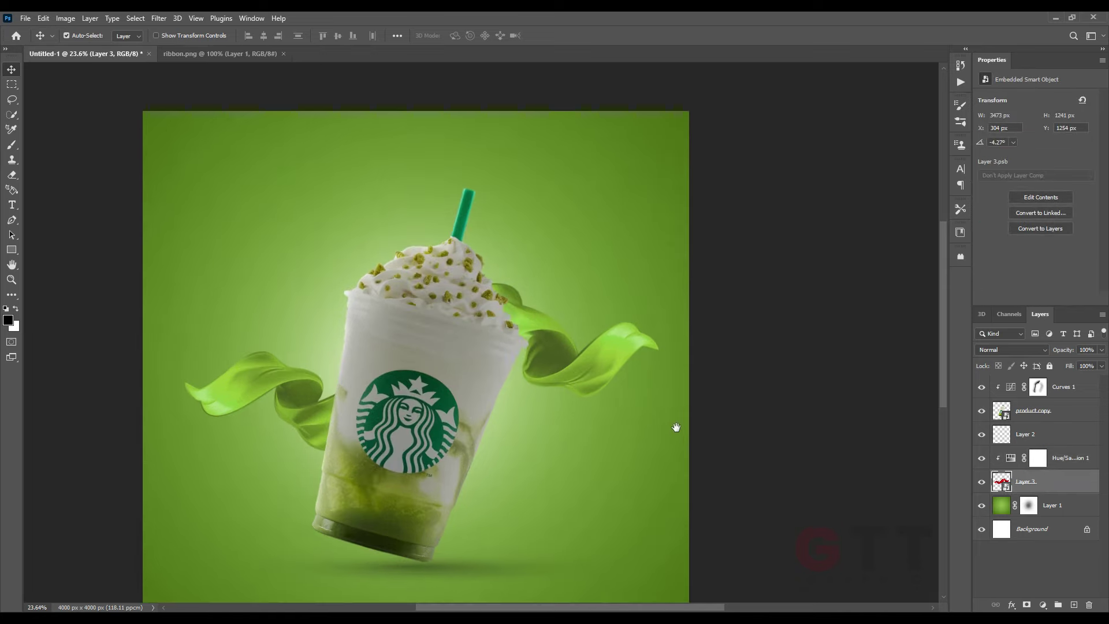
pyautogui.click(1042, 605)
pyautogui.click(1057, 453)
pyautogui.moveTo(1089, 126); pyautogui.dragTo(1089, 144)
# Step: Paint the curves mask with a low-opacity black brush over the right ribbon's body and tip
pyautogui.hotkey('ctrl', 'alt', 'g')
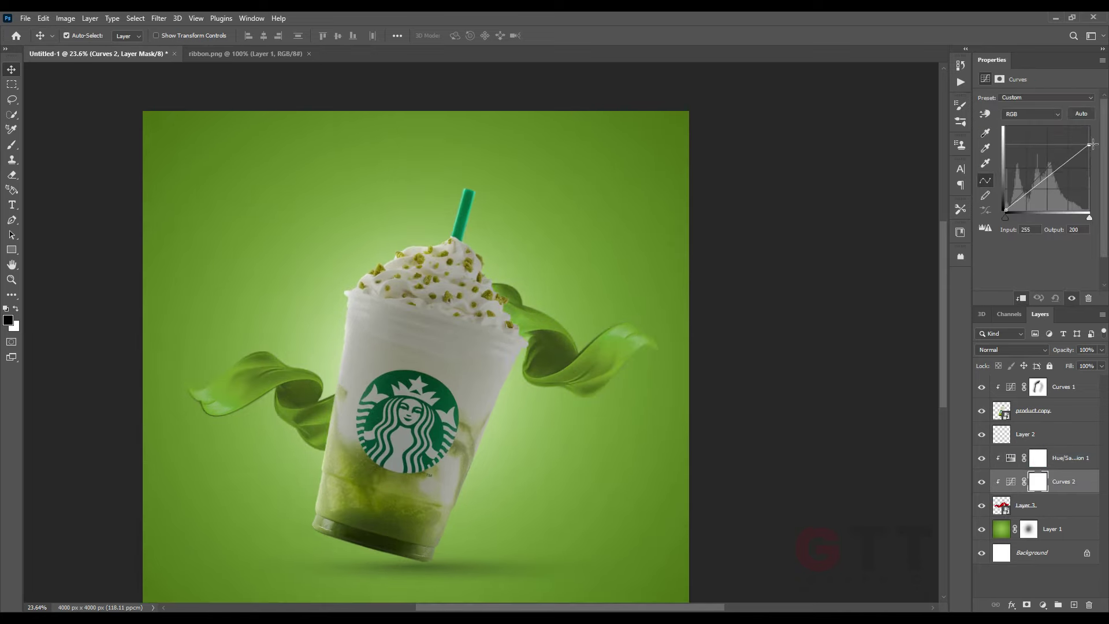
pyautogui.press('b')
pyautogui.scroll(5, 636, 347)
pyautogui.moveTo(234, 35); pyautogui.dragTo(182, 36)
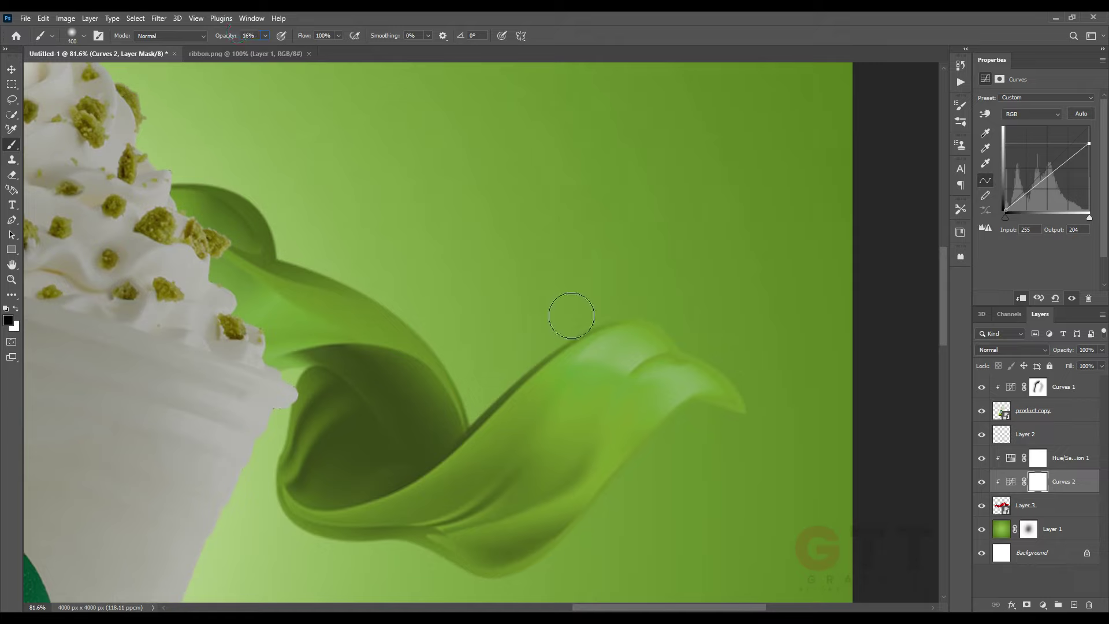
pyautogui.moveTo(612, 306)
pyautogui.mouseDown()
pyautogui.moveTo(457, 416)
pyautogui.moveTo(739, 361)
pyautogui.mouseUp()
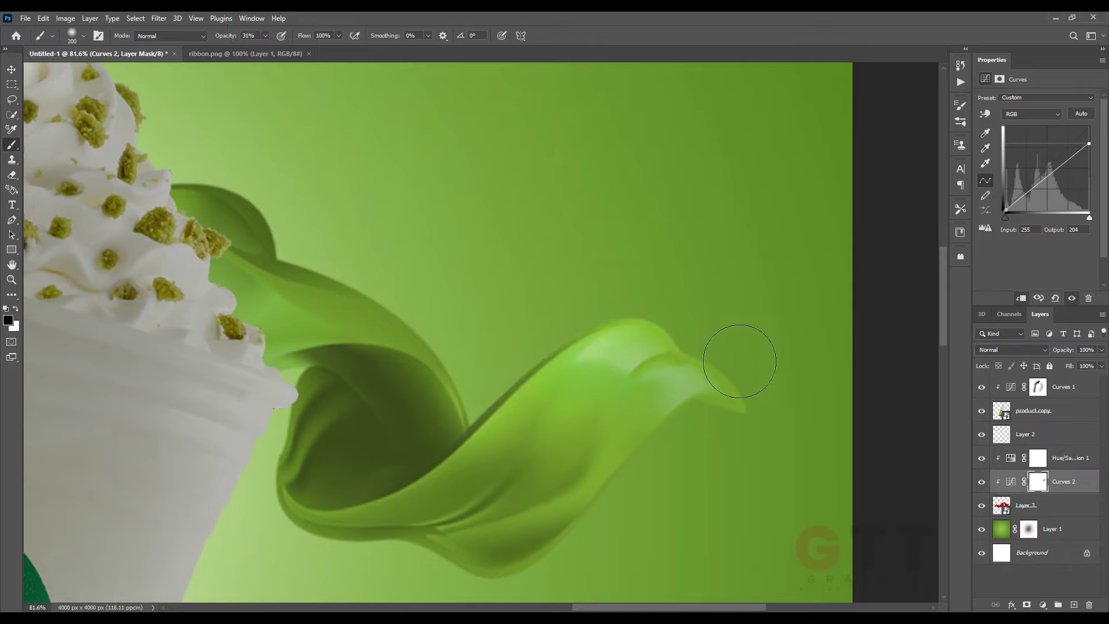
pyautogui.scroll(-3, 347, 519)
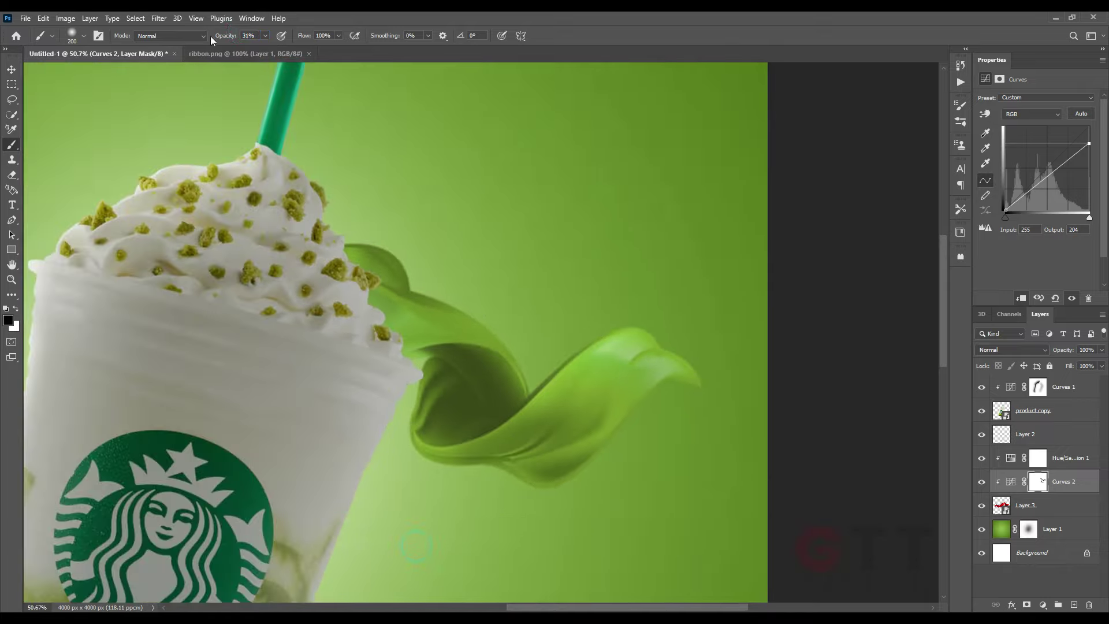
pyautogui.hscroll(-5, 488, 297)
pyautogui.scroll(-1, 488, 297)
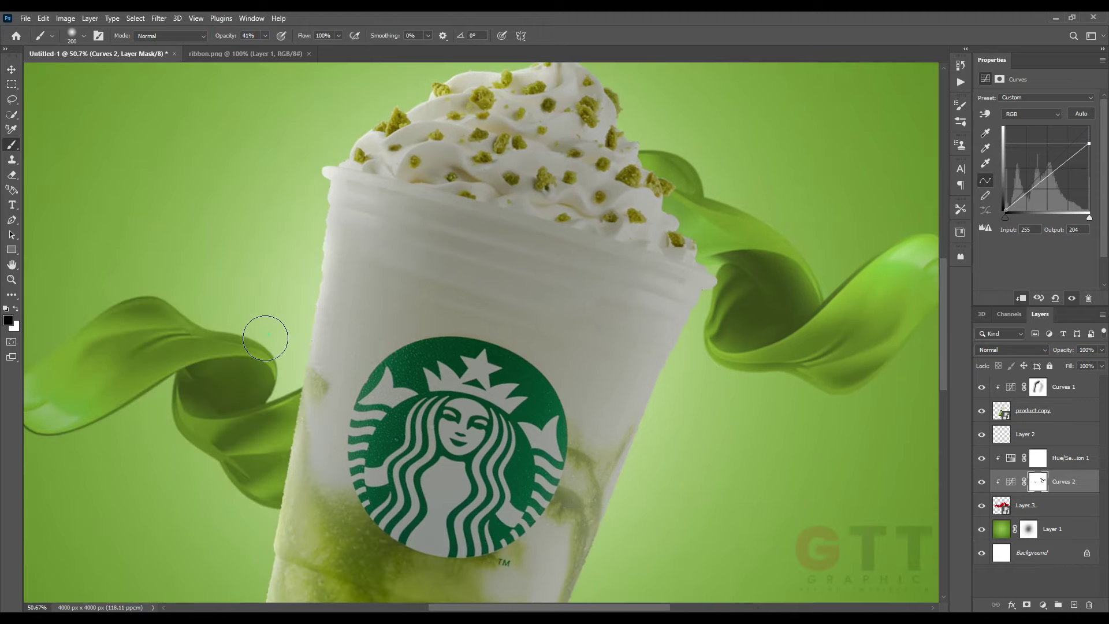
pyautogui.scroll(-2, 296, 349)
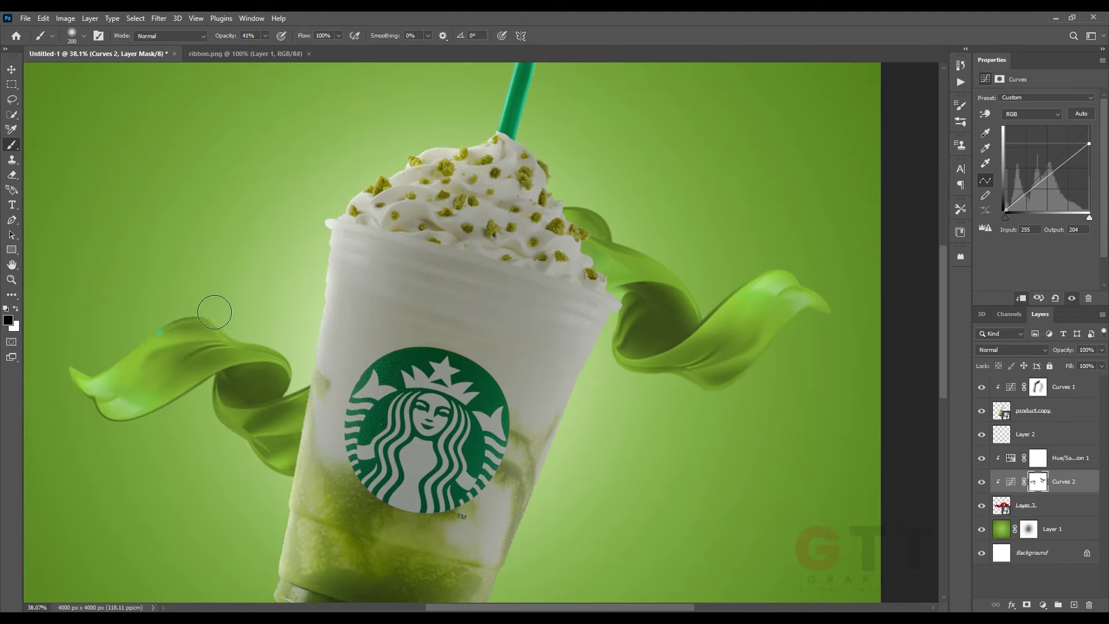
pyautogui.scroll(-4, 270, 462)
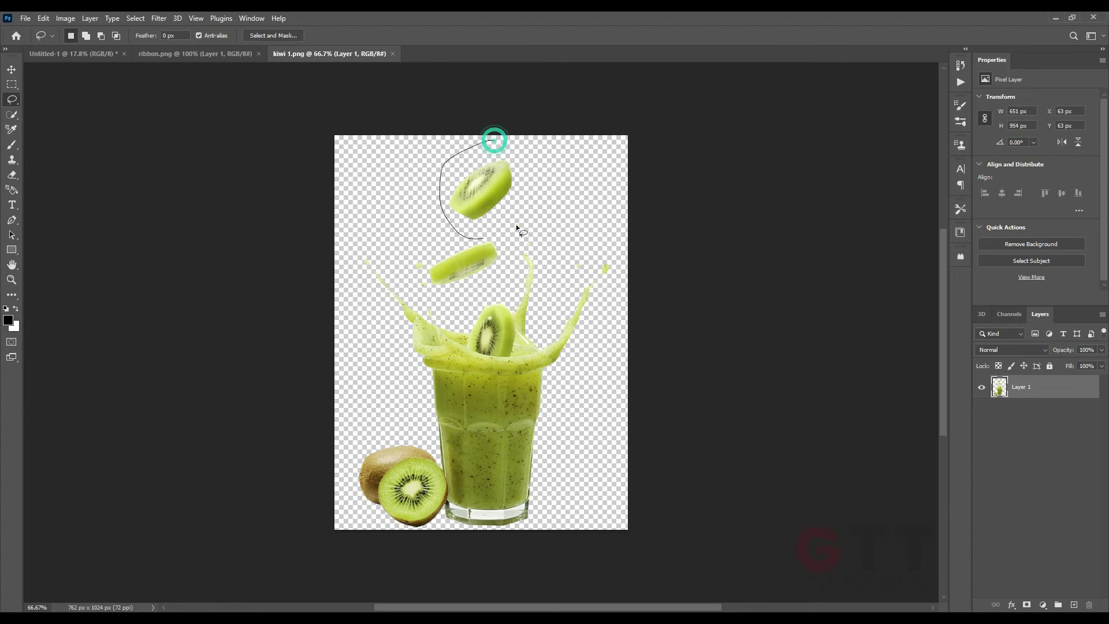
# Step: Enlarge, rotate and move the kiwi slice above the cup's upper left
pyautogui.scroll(1, 465, 314)
pyautogui.hotkey('ctrl', 't')
pyautogui.moveTo(347, 219); pyautogui.dragTo(383, 220)
pyautogui.press('Return')
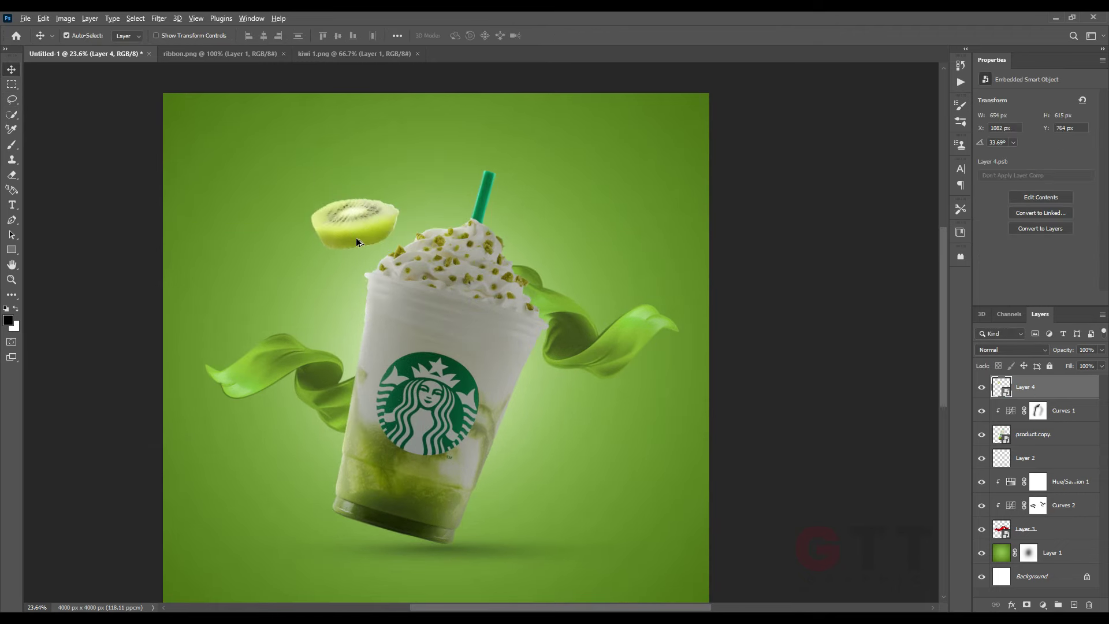
# Step: Tidy the kiwi slice's masked edges and rescale it slightly
pyautogui.scroll(2, 355, 238)
pyautogui.scroll(1, 317, 167)
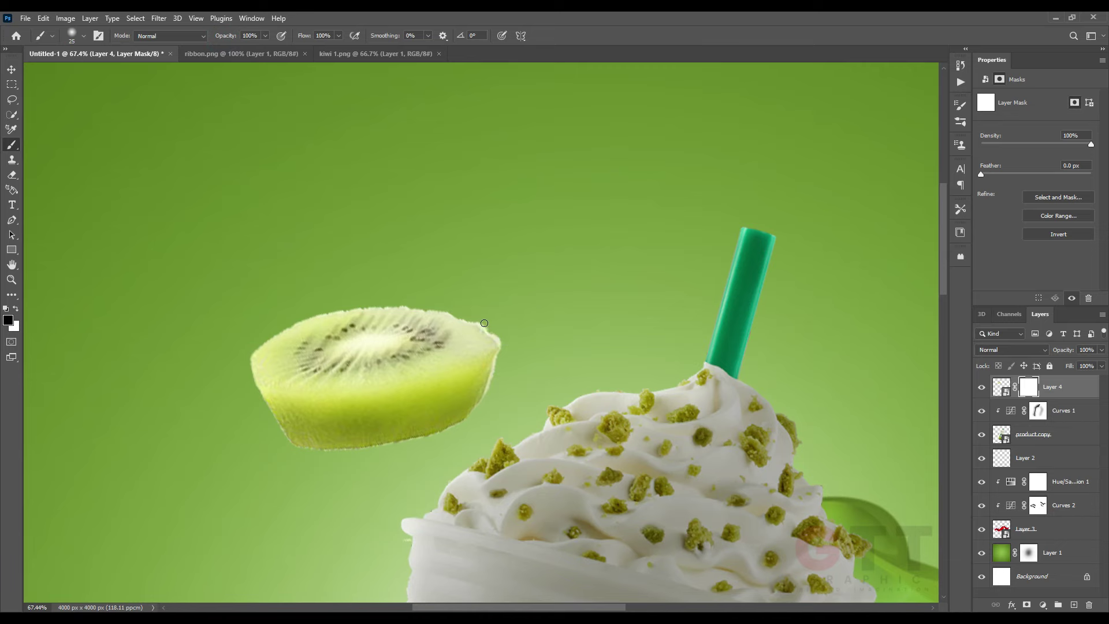
pyautogui.scroll(2, 484, 322)
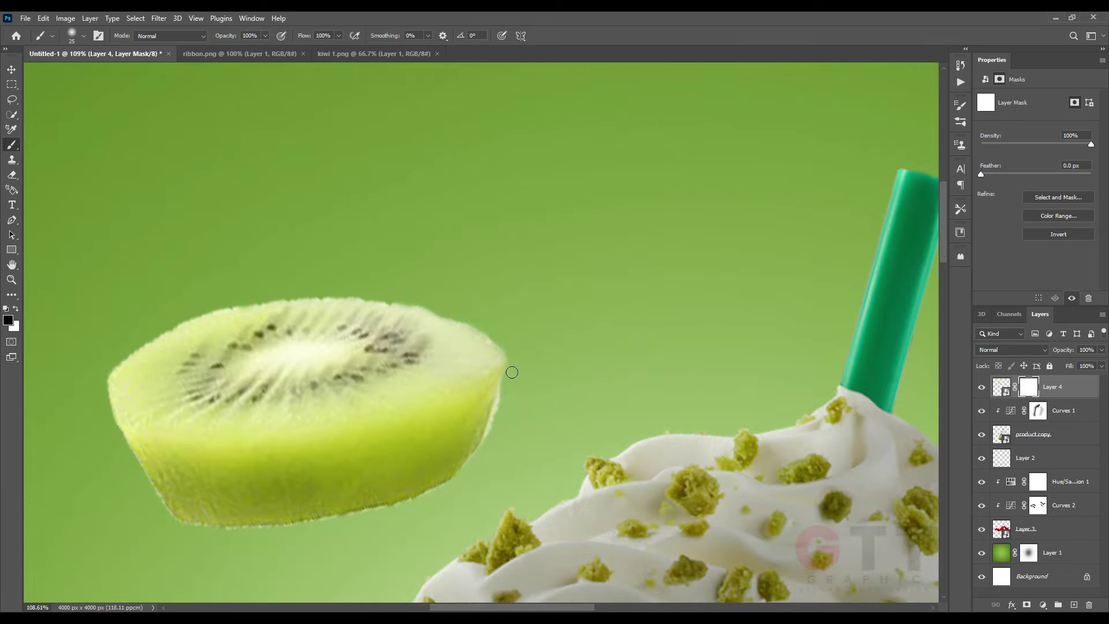
pyautogui.scroll(-5, 469, 467)
pyautogui.scroll(-2, 469, 468)
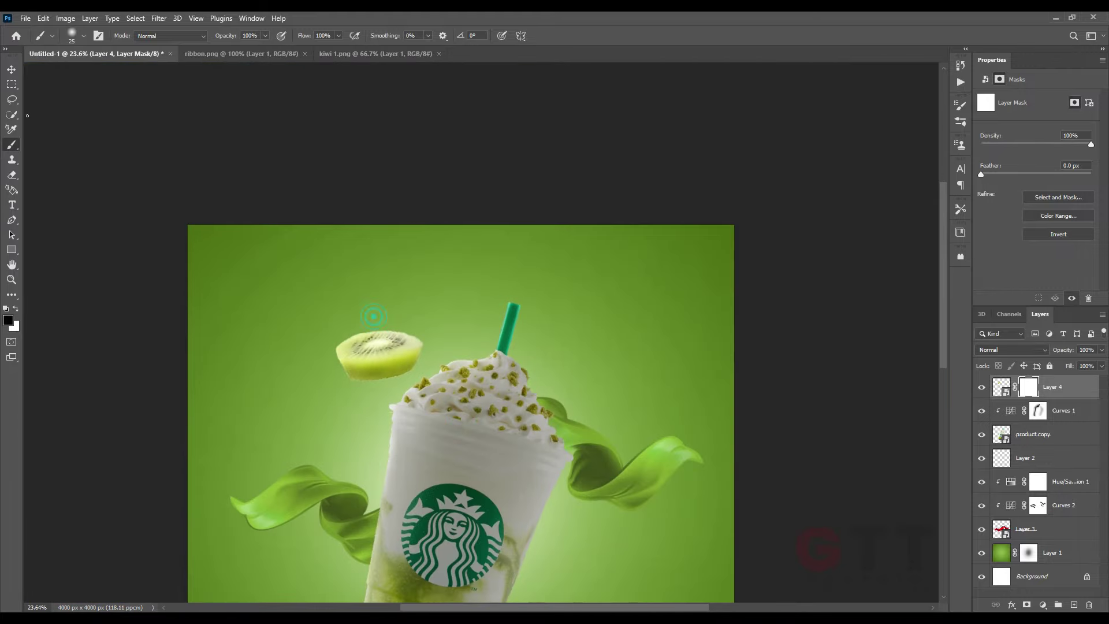
pyautogui.hotkey('ctrl', 't')
pyautogui.moveTo(430, 361); pyautogui.dragTo(435, 361)
pyautogui.press('Return')
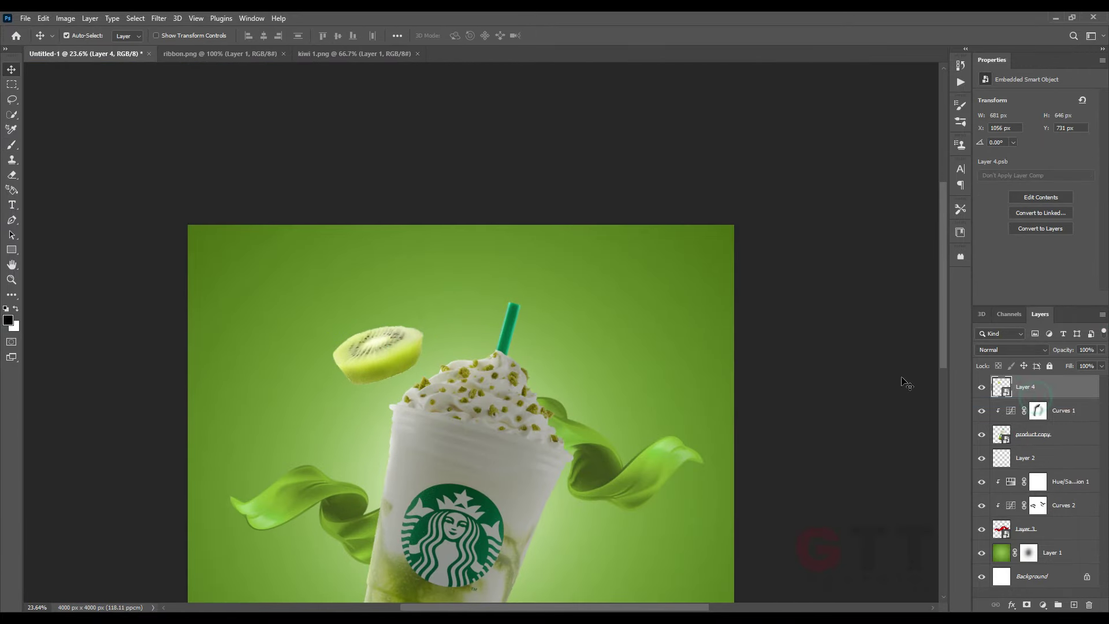
# Step: Apply Motion Blur to the kiwi slice, then rotate, resize and reposition it
pyautogui.click(159, 17)
pyautogui.click(328, 231)
pyautogui.click(196, 334)
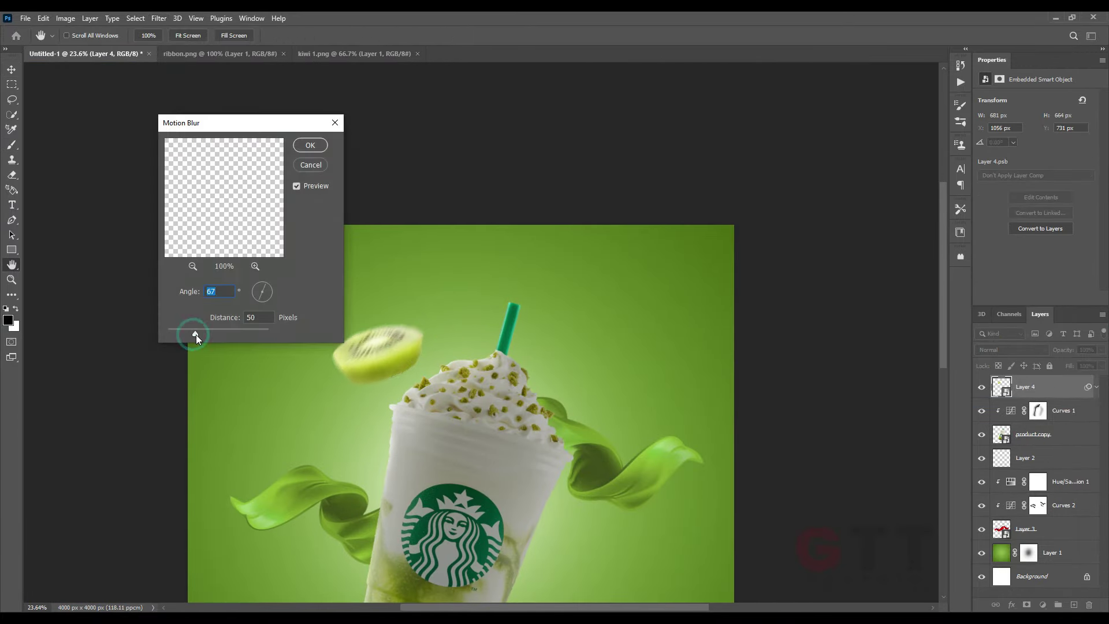
pyautogui.press('Return')
pyautogui.hotkey('ctrl', 't')
pyautogui.moveTo(448, 302)
pyautogui.mouseDown()
pyautogui.moveTo(407, 348)
pyautogui.moveTo(370, 352)
pyautogui.mouseUp()
pyautogui.press('Return')
pyautogui.scroll(-1, 514, 386)
pyautogui.scroll(1, 514, 386)
# Step: Touch up the cup's Curves 1 mask with the brush
pyautogui.click(987, 443)
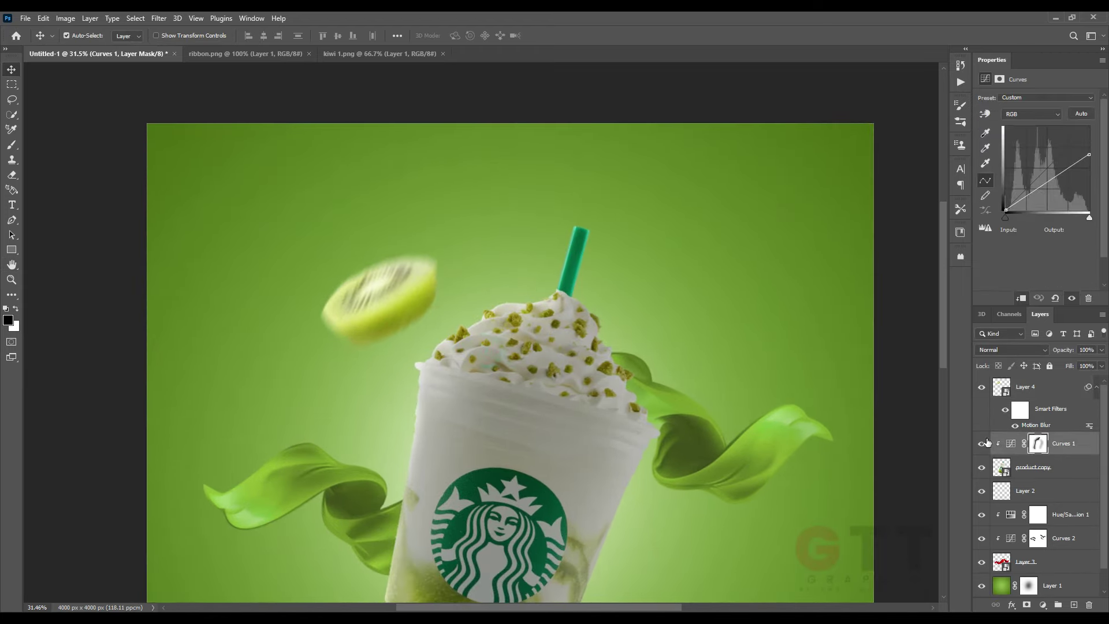
pyautogui.click(1038, 443)
pyautogui.press('b')
pyautogui.scroll(1, 265, 288)
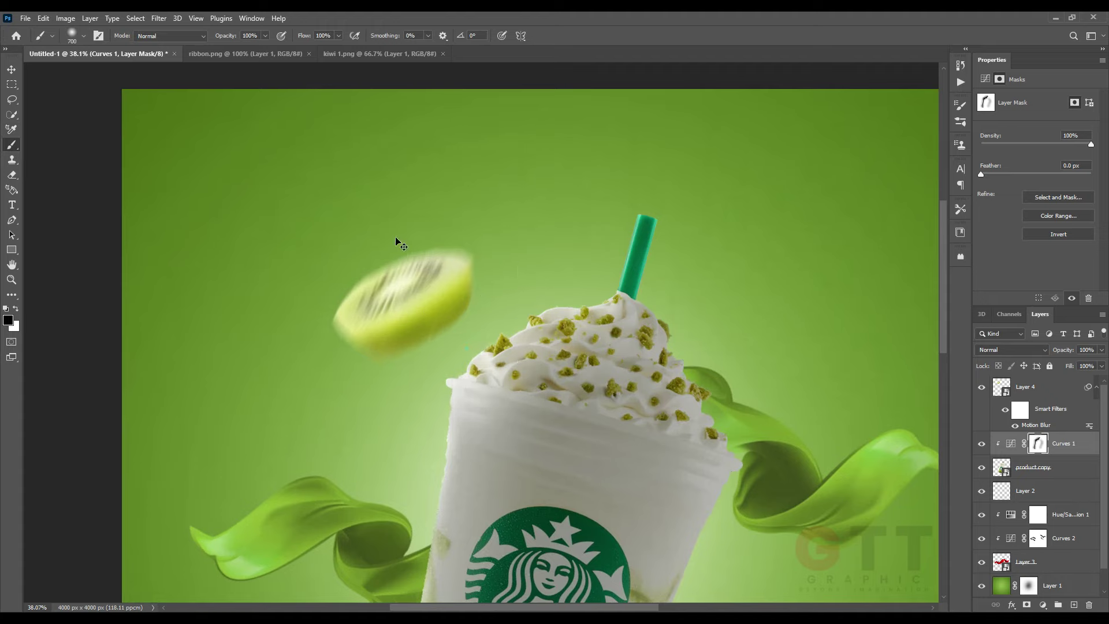
pyautogui.scroll(-2, 364, 508)
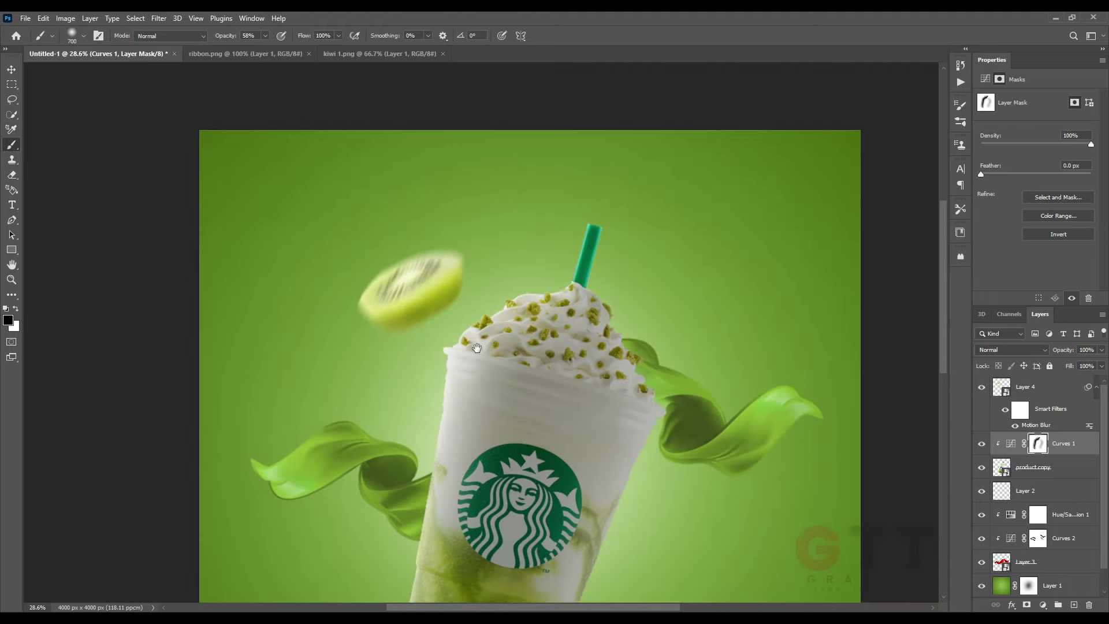
# Step: Shade the kiwi with a clipped Curves at output 188, masked to brighten its top
pyautogui.press('v')
pyautogui.click(415, 325)
pyautogui.click(1043, 605)
pyautogui.click(1033, 462)
pyautogui.hotkey('ctrl', 'alt', 'g')
pyautogui.moveTo(1089, 126); pyautogui.dragTo(1089, 148)
pyautogui.press('b')
pyautogui.scroll(3, 366, 267)
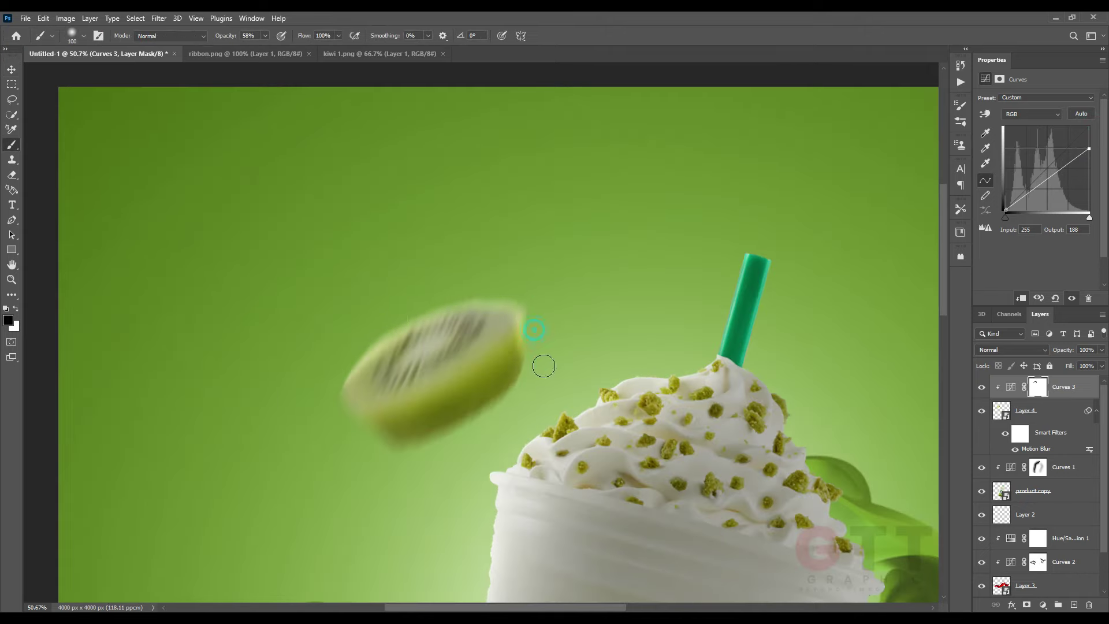
pyautogui.moveTo(470, 260); pyautogui.dragTo(458, 296)
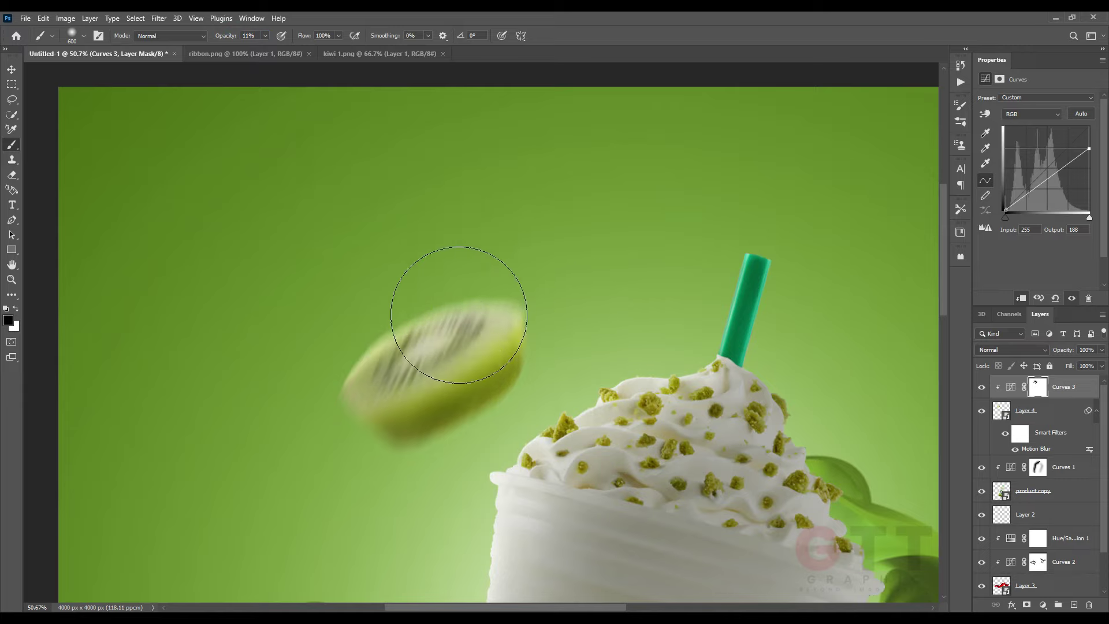
pyautogui.hotkey('ctrl', '0')
pyautogui.press('v')
pyautogui.click(87, 109)
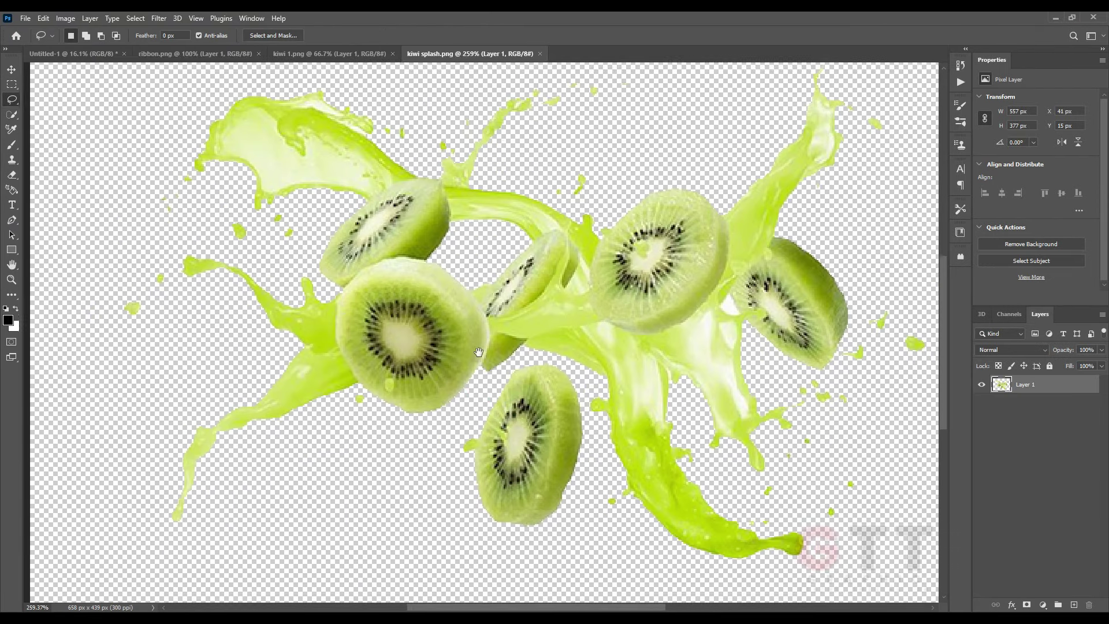
# Step: Lasso a slice from kiwi splash.png and rotate it beside the cup's logo at about 74% scale
pyautogui.moveTo(465, 368); pyautogui.dragTo(560, 340)
pyautogui.moveTo(491, 519); pyautogui.dragTo(465, 368)
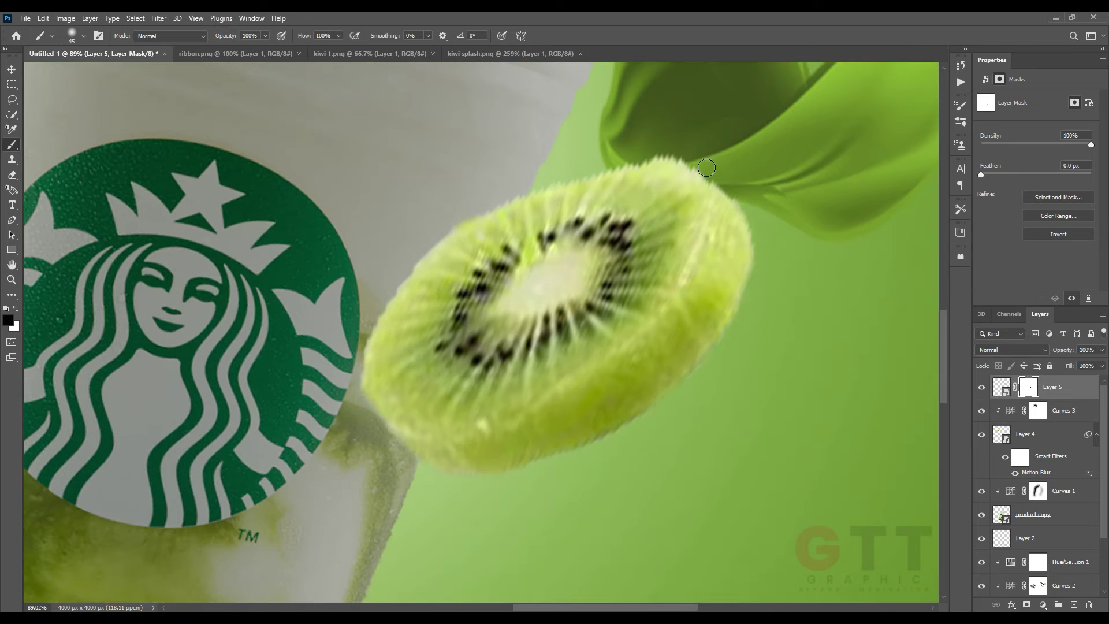
pyautogui.hotkey('ctrl', '0')
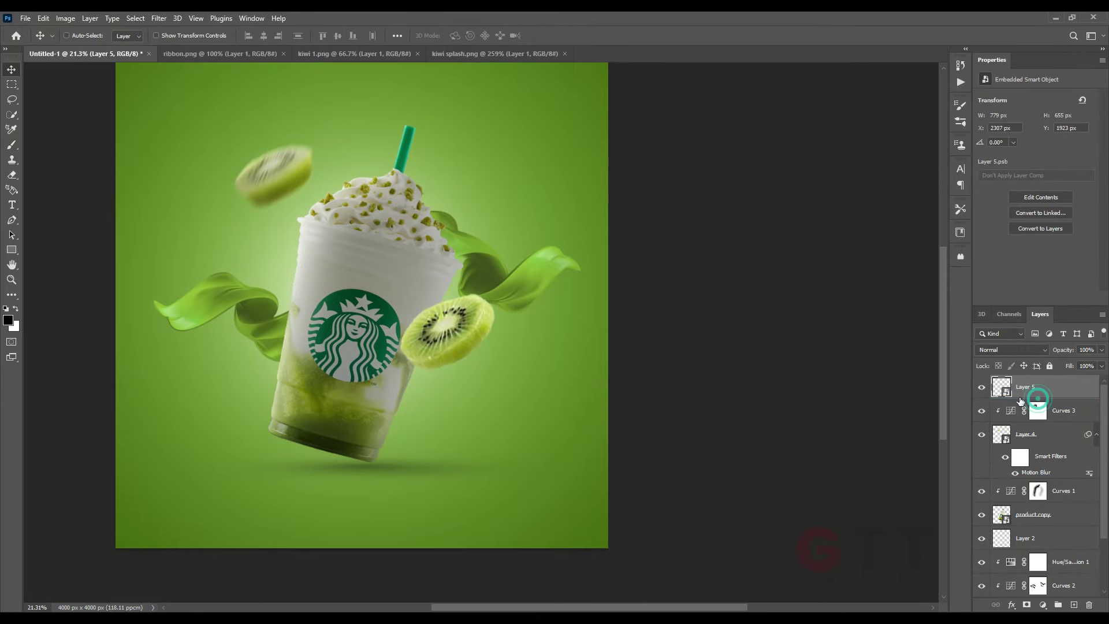
pyautogui.hotkey('ctrl', 't')
pyautogui.moveTo(502, 340); pyautogui.dragTo(470, 380)
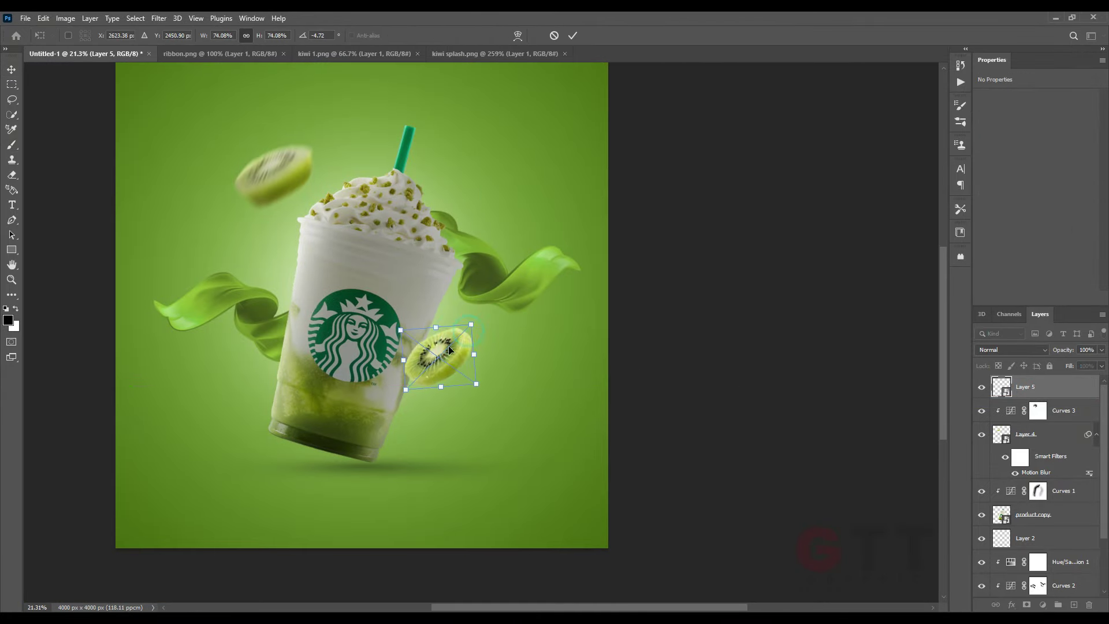
pyautogui.press('Return')
pyautogui.scroll(3, 460, 359)
# Step: Darken the second kiwi slice with a clipped Curves 4, masked to brighten its top edge
pyautogui.click(1042, 604)
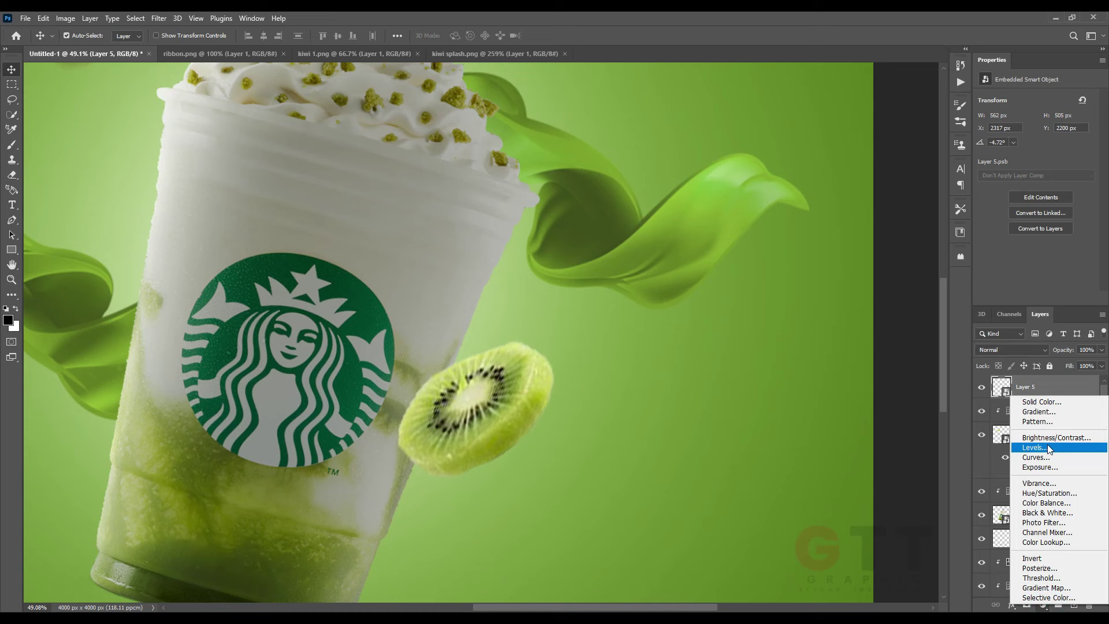
pyautogui.click(1035, 457)
pyautogui.hotkey('ctrl', 'alt', 'g')
pyautogui.moveTo(1089, 127); pyautogui.dragTo(1089, 164)
pyautogui.press('b')
pyautogui.scroll(3, 448, 384)
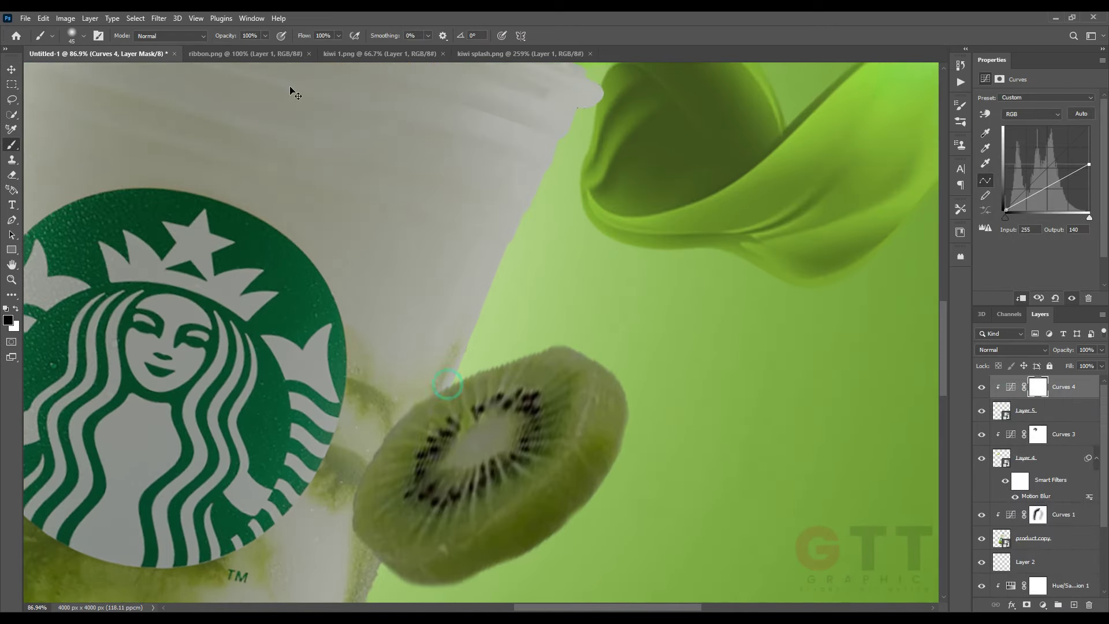
pyautogui.moveTo(467, 346); pyautogui.dragTo(639, 321)
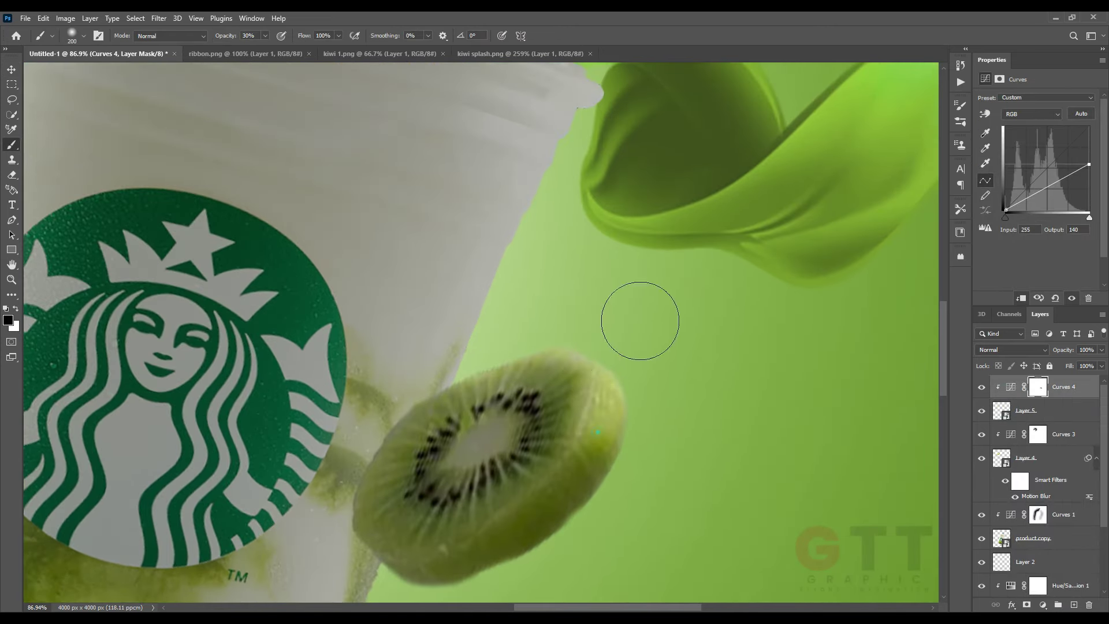
pyautogui.scroll(-2, 582, 351)
pyautogui.press(']')
pyautogui.press(']')
pyautogui.press(']')
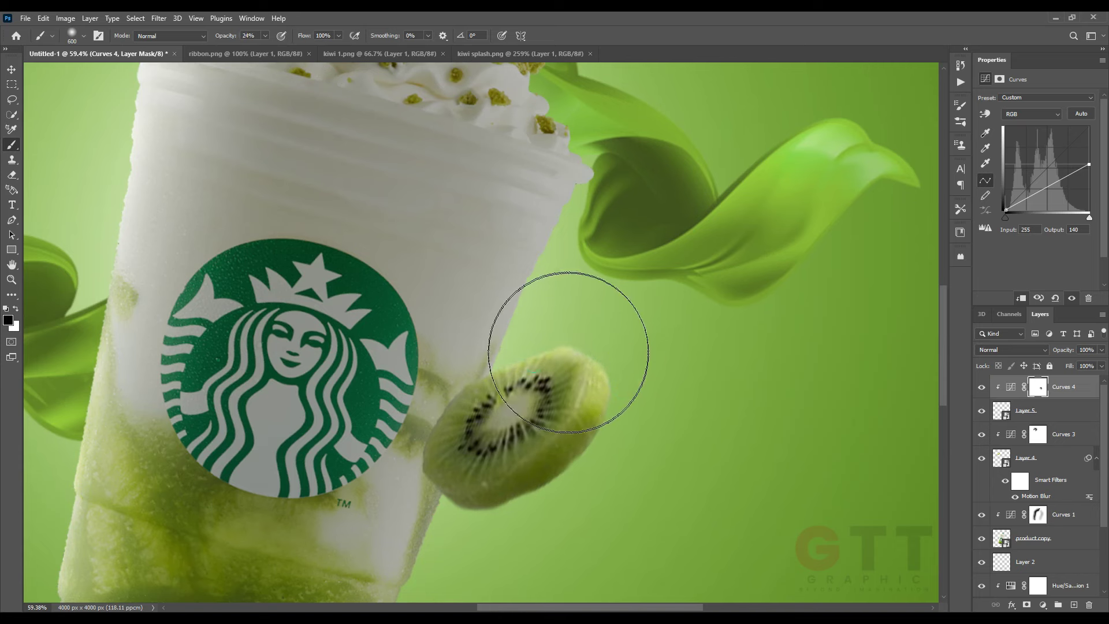
pyautogui.scroll(-2, 569, 347)
# Step: Apply a Gaussian Blur of about 34 px to the kiwi slice layer
pyautogui.click(1026, 411)
pyautogui.click(158, 17)
pyautogui.click(331, 210)
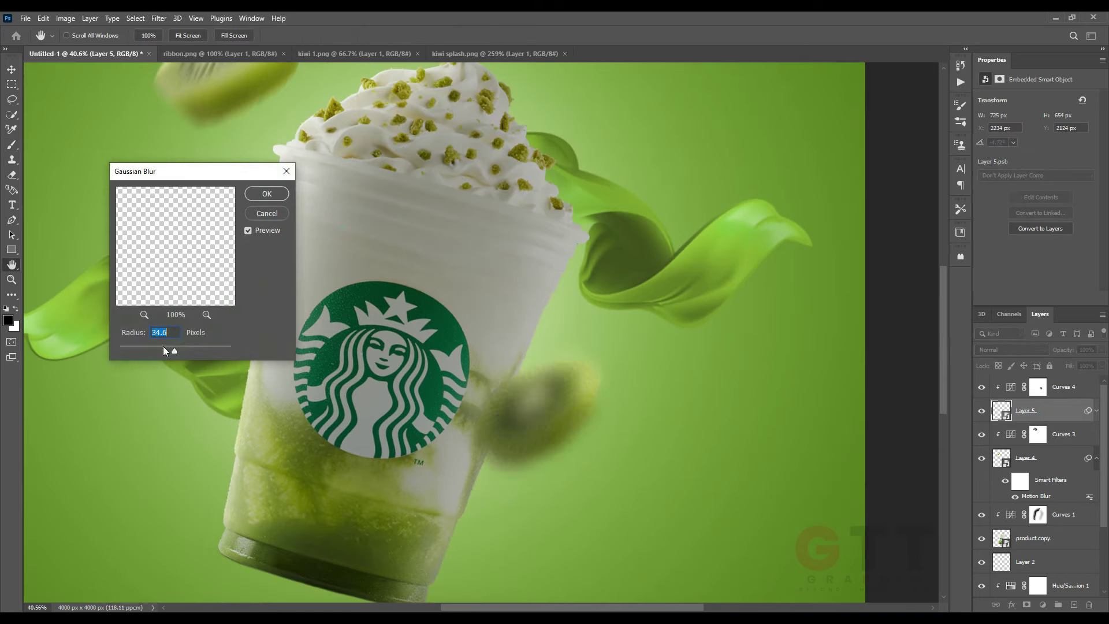
# Step: Duplicate the blurred kiwi slice, then enlarge and rotate it into the lower-left corner
pyautogui.click(278, 198)
pyautogui.scroll(-3, 424, 347)
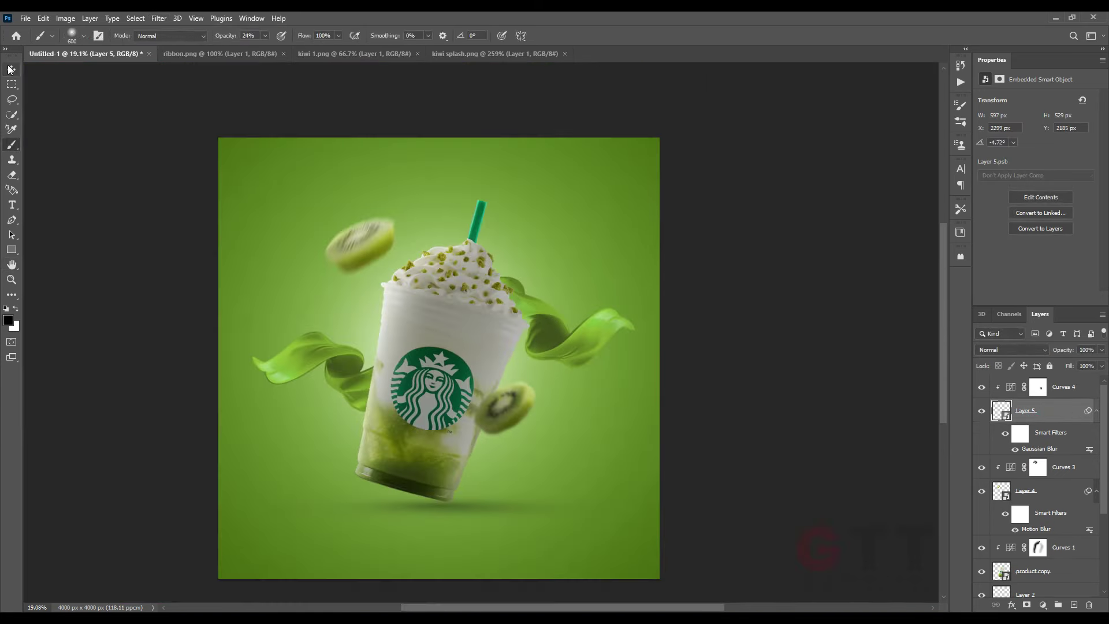
pyautogui.press('v')
pyautogui.moveTo(1028, 411); pyautogui.dragTo(1054, 384)
pyautogui.moveTo(484, 402); pyautogui.dragTo(331, 502)
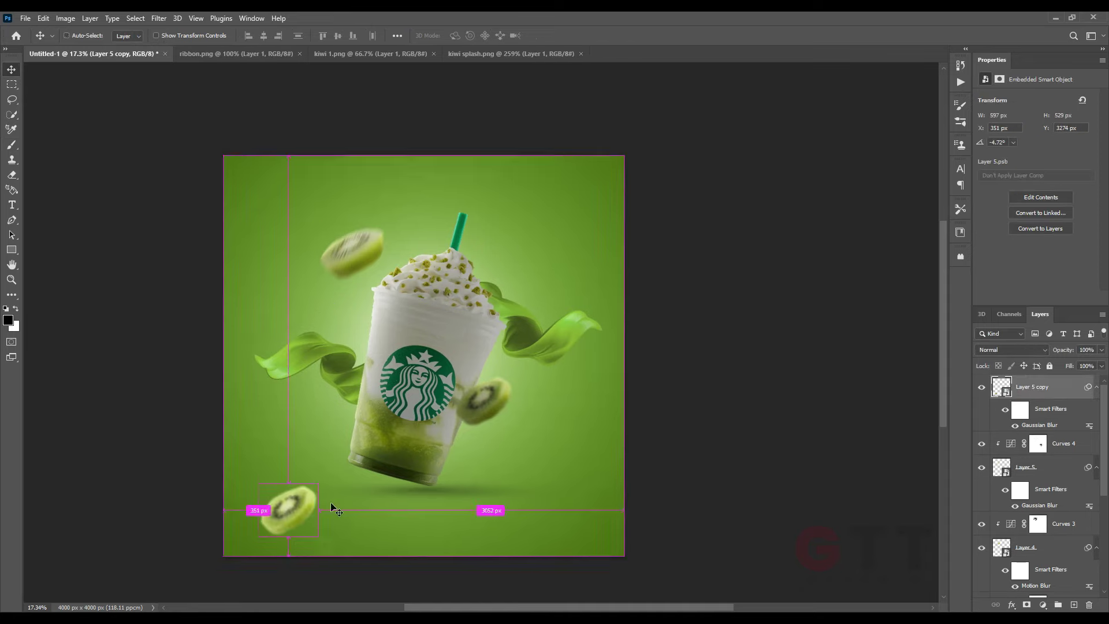
pyautogui.hotkey('ctrl', 't')
pyautogui.moveTo(260, 445); pyautogui.dragTo(595, 509)
pyautogui.press('Return')
# Step: Enlarge a second kiwi copy at the lower right of the cup
pyautogui.hotkey('ctrl', 't')
pyautogui.moveTo(638, 469)
pyautogui.mouseDown()
pyautogui.moveTo(645, 438)
pyautogui.moveTo(622, 501)
pyautogui.mouseUp()
pyautogui.press('Return')
pyautogui.scroll(2, 606, 505)
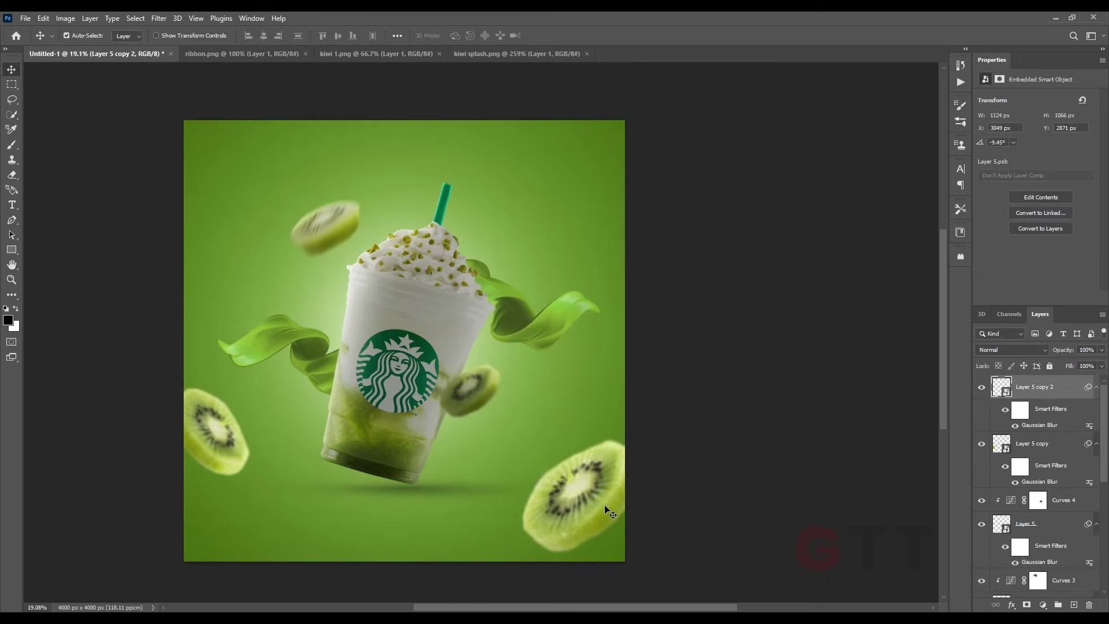
pyautogui.scroll(-1, 606, 506)
# Step: Darken the lower kiwis with a clipped Curves adjustment copied onto the other kiwi
pyautogui.click(1043, 605)
pyautogui.click(1050, 456)
pyautogui.hotkey('ctrl', 'alt', 'g')
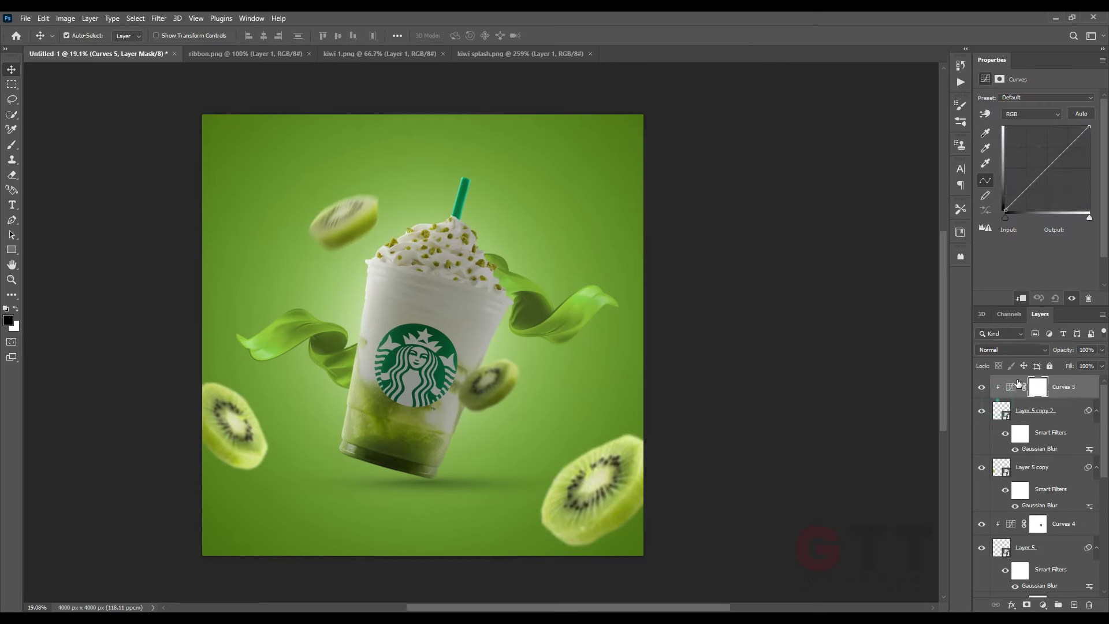
pyautogui.moveTo(1089, 127); pyautogui.dragTo(1091, 161)
pyautogui.moveTo(1063, 393); pyautogui.dragTo(1003, 475)
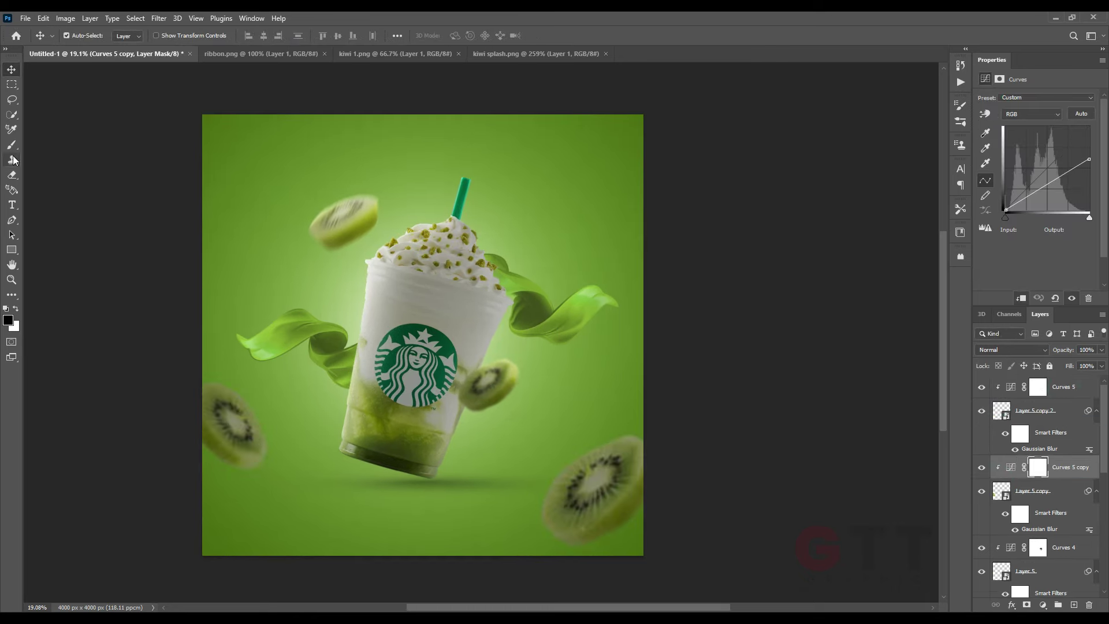
# Step: Brush the Curves 5 mask to restore brightness and revisit the kiwi's Gaussian blur
pyautogui.press('b')
pyautogui.scroll(2, 329, 323)
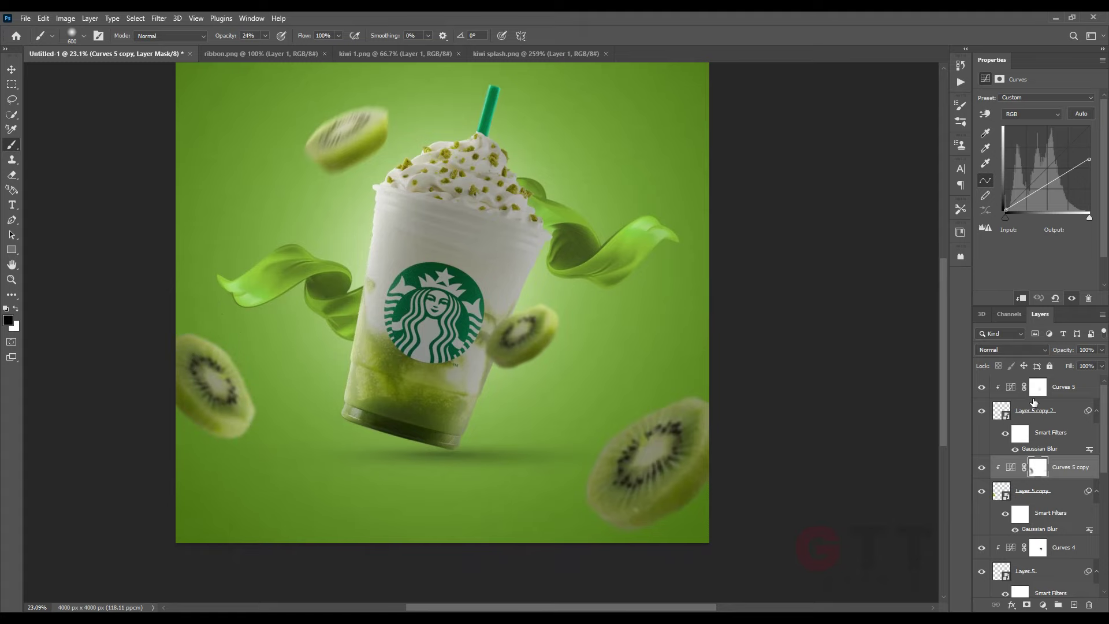
pyautogui.click(1038, 386)
pyautogui.moveTo(693, 358); pyautogui.dragTo(573, 521)
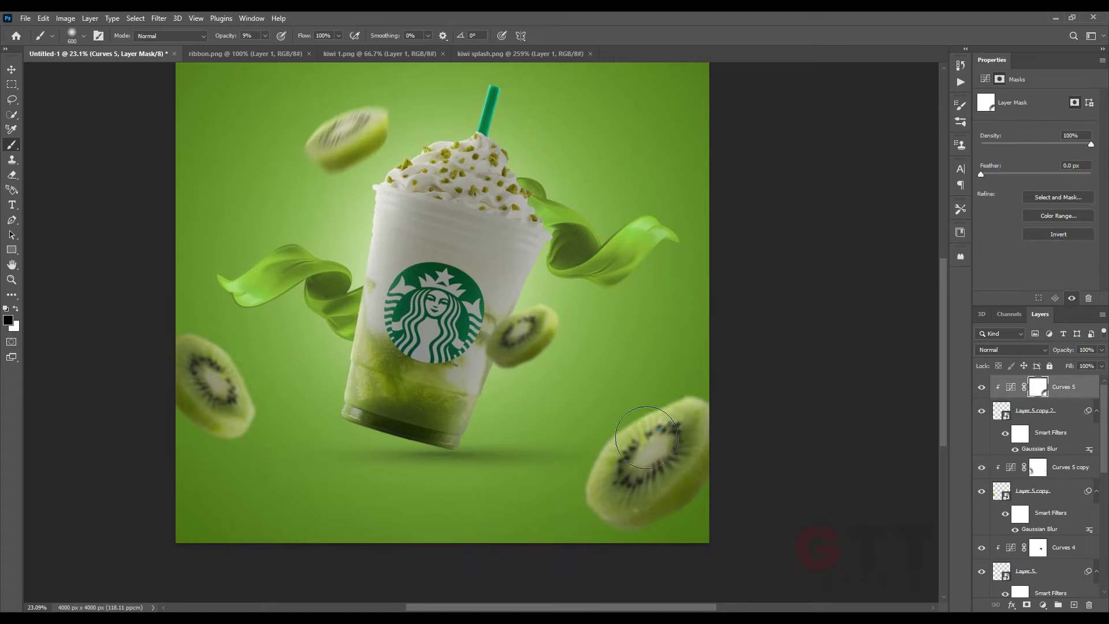
pyautogui.scroll(-2, 647, 438)
pyautogui.click(1011, 386)
pyautogui.doubleClick(1039, 448)
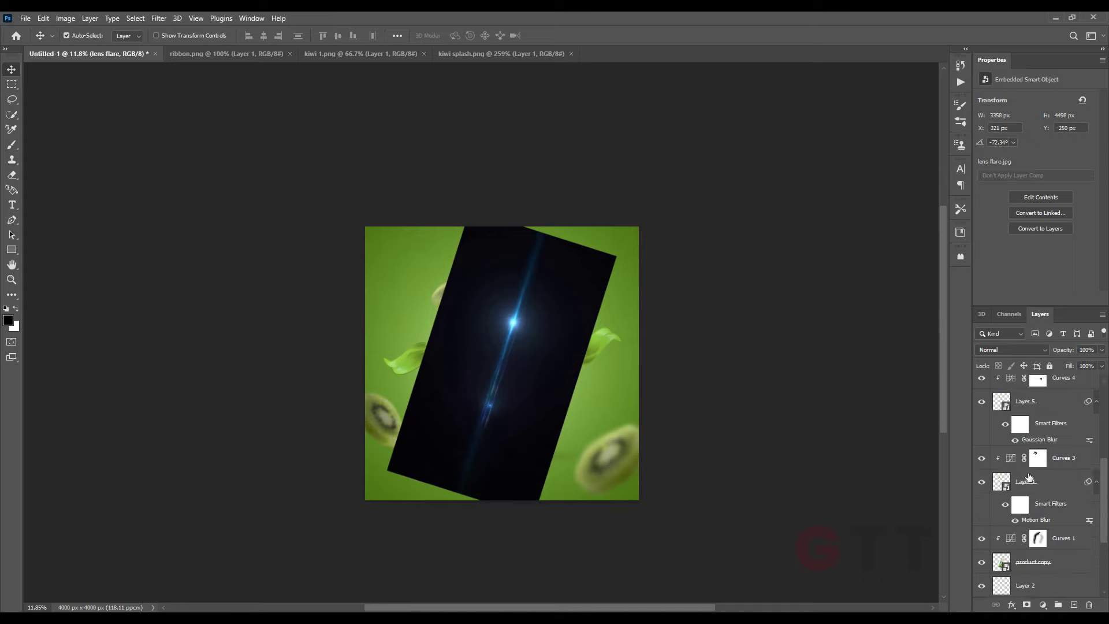
# Step: Move the lens flare layer below Layer 4 and resize it over the cup
pyautogui.moveTo(1061, 393); pyautogui.dragTo(1056, 474)
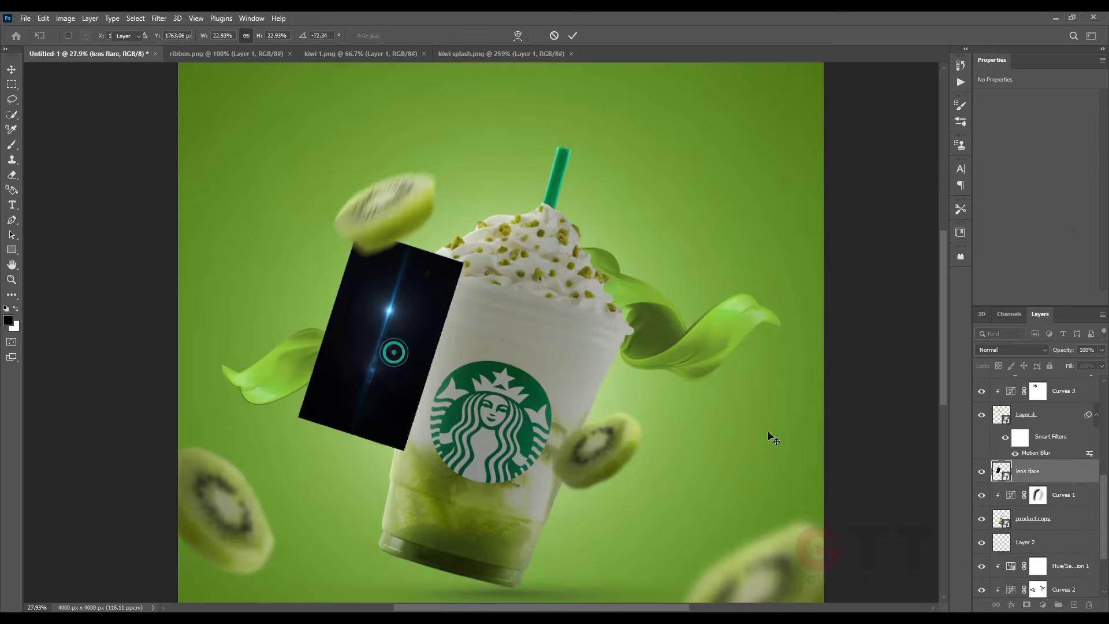
pyautogui.hotkey('ctrl', 't')
pyautogui.moveTo(550, 366); pyautogui.dragTo(445, 371)
pyautogui.press('Return')
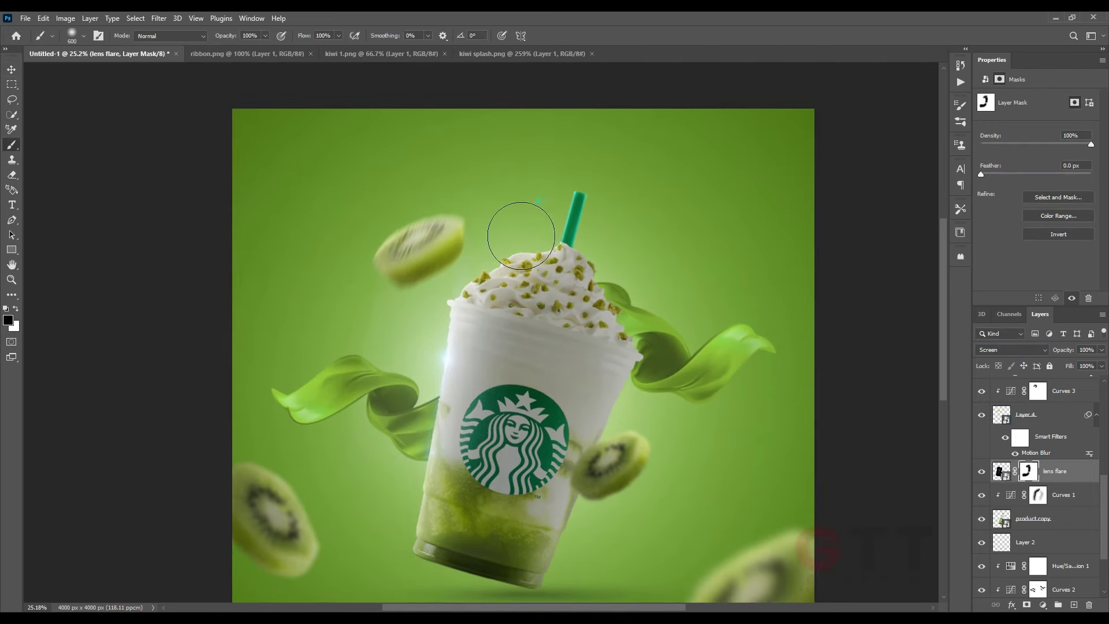
# Step: Duplicate the lens flare and narrow and tilt the copy into a second light ray
pyautogui.press('v')
pyautogui.hotkey('ctrl', 'j')
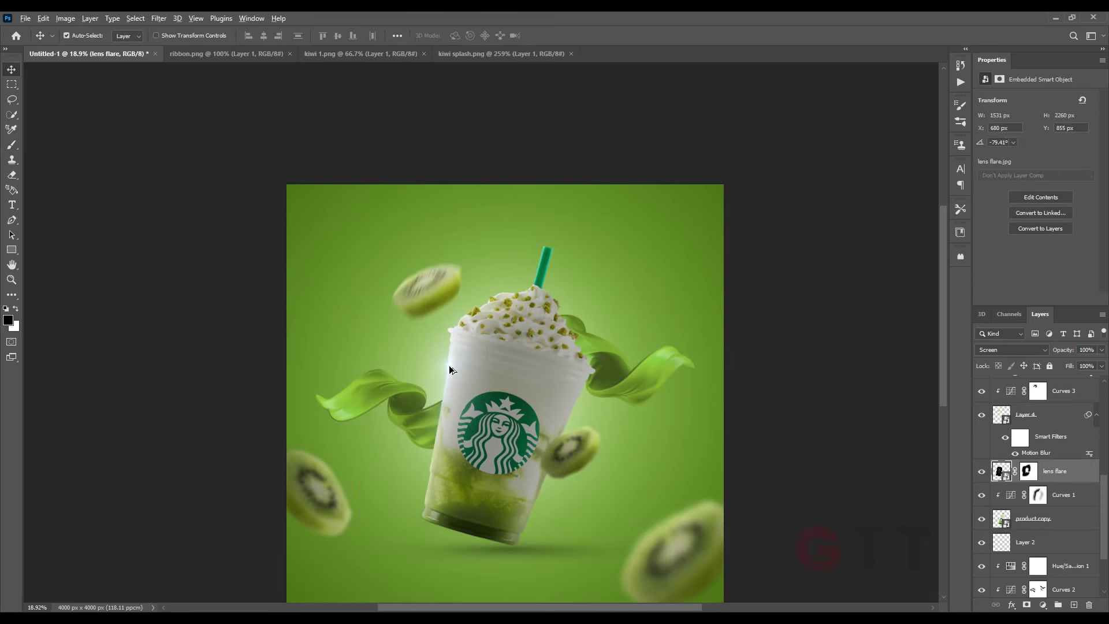
pyautogui.hotkey('ctrl', 't')
pyautogui.moveTo(654, 444); pyautogui.dragTo(576, 409)
pyautogui.scroll(5, 618, 425)
pyautogui.press('Return')
# Step: Tone the light ray copy with a Hue/Saturation adjustment, saturation about -40
pyautogui.scroll(8, 524, 417)
pyautogui.click(1042, 604)
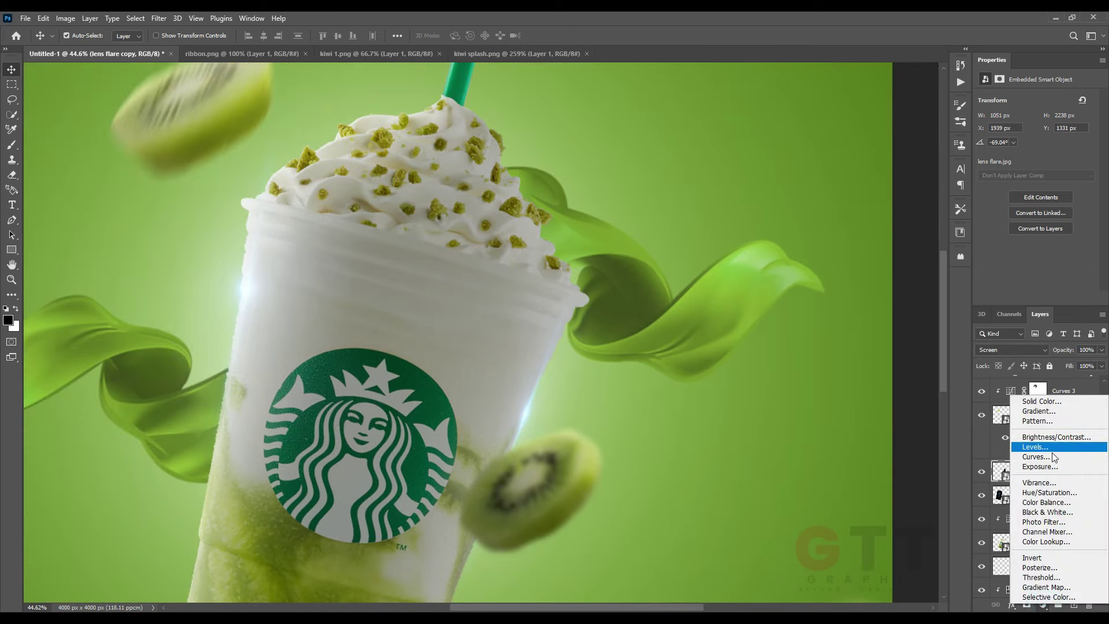
pyautogui.click(1034, 446)
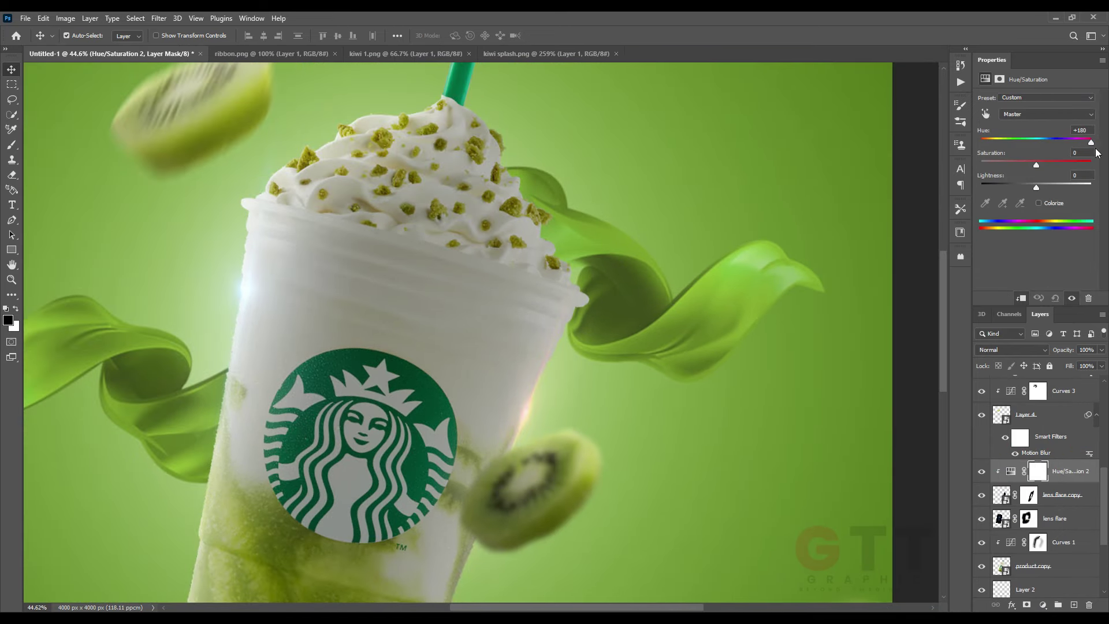
pyautogui.moveTo(1036, 165); pyautogui.dragTo(1014, 165)
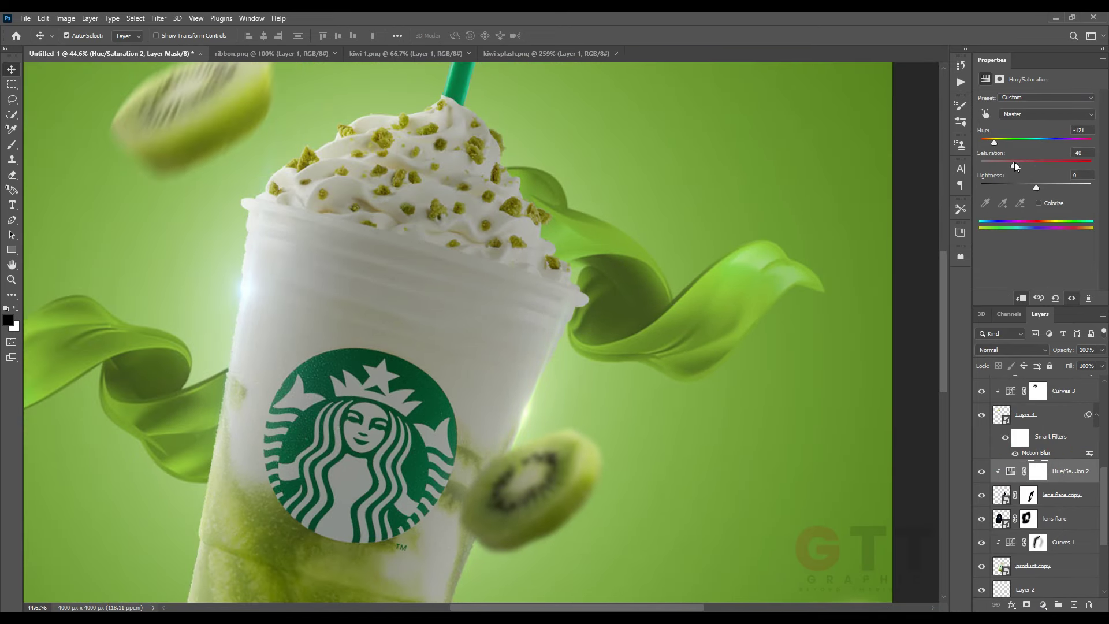
pyautogui.scroll(1, 447, 390)
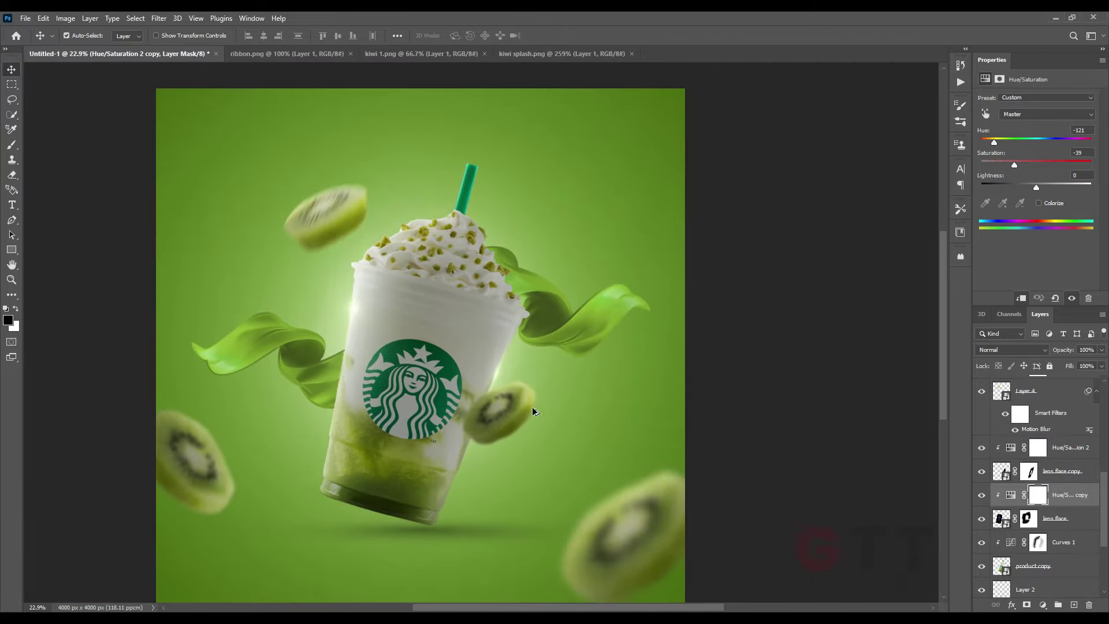
# Step: Rotate the original lens flare slightly and shift it right and down
pyautogui.click(1055, 518)
pyautogui.hotkey('ctrl', 't')
pyautogui.moveTo(529, 337); pyautogui.dragTo(530, 351)
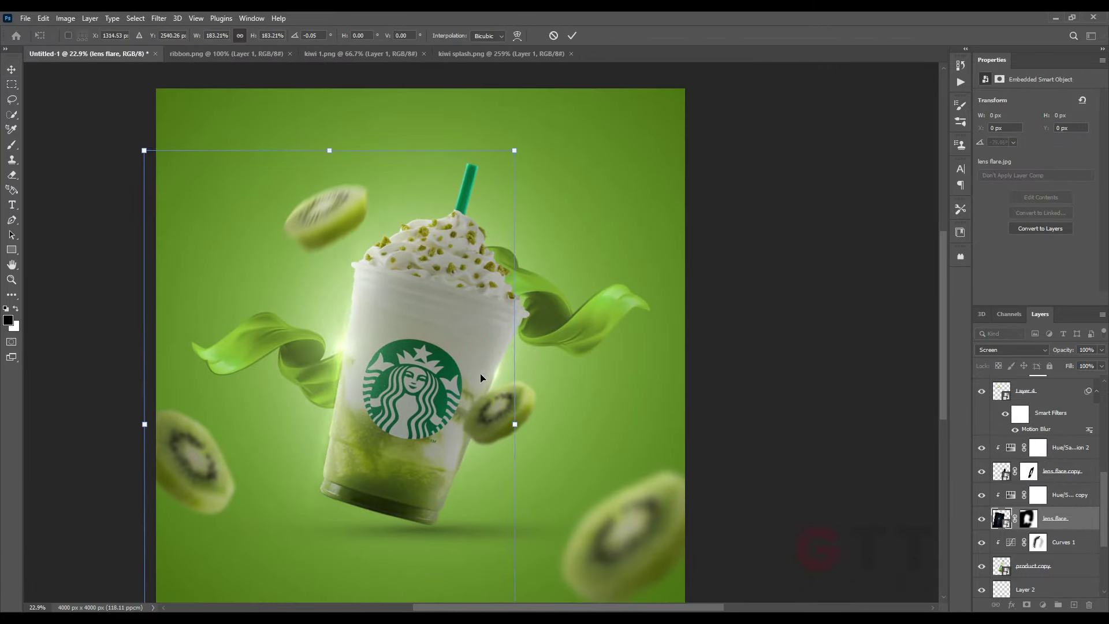
pyautogui.press('Return')
pyautogui.scroll(1, 636, 423)
pyautogui.scroll(-1, 636, 422)
pyautogui.hotkey('ctrl', 't')
pyautogui.moveTo(357, 237); pyautogui.dragTo(449, 292)
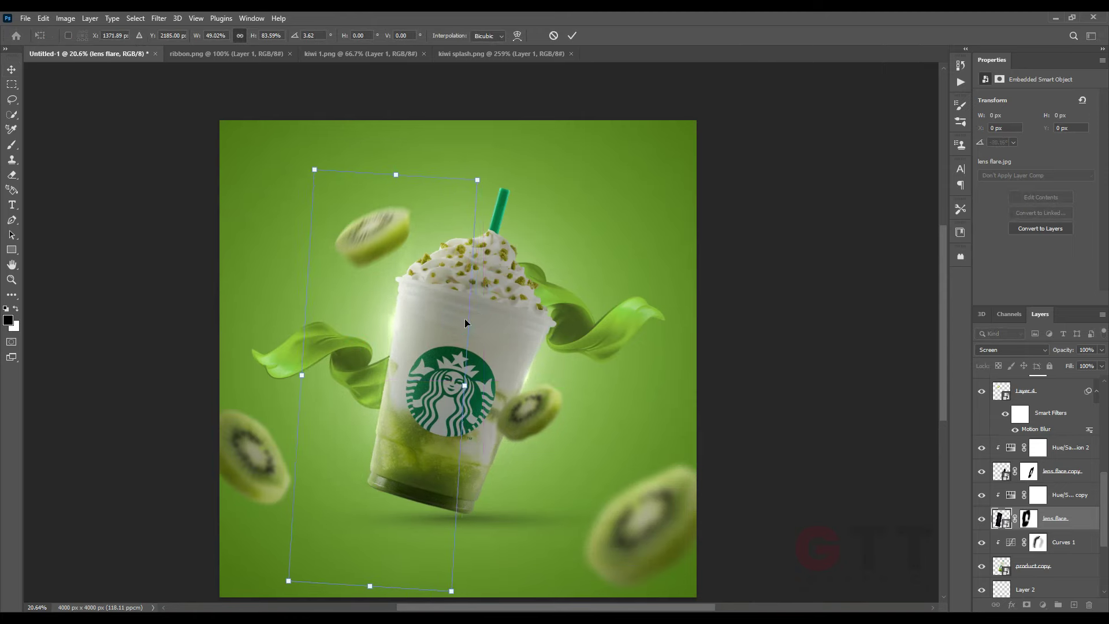
pyautogui.press('Return')
pyautogui.scroll(-1, 433, 357)
# Step: Add a new layer clipped to the cup and set the brush to 3% opacity
pyautogui.scroll(1, 433, 361)
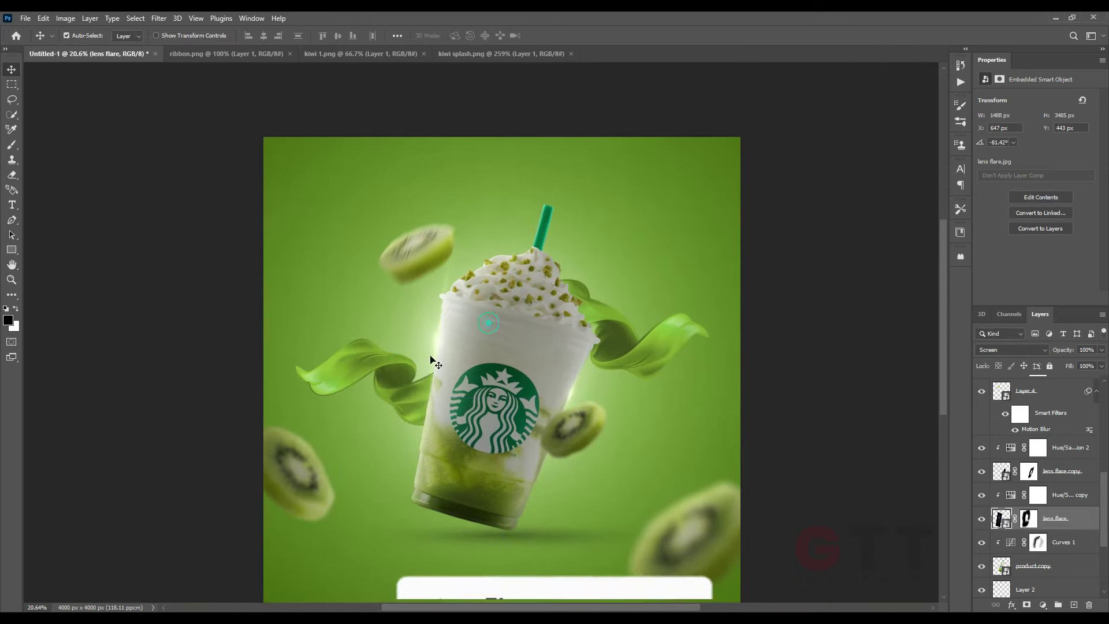
pyautogui.scroll(-1, 439, 355)
pyautogui.scroll(1, 439, 355)
pyautogui.scroll(1, 515, 356)
pyautogui.click(1074, 605)
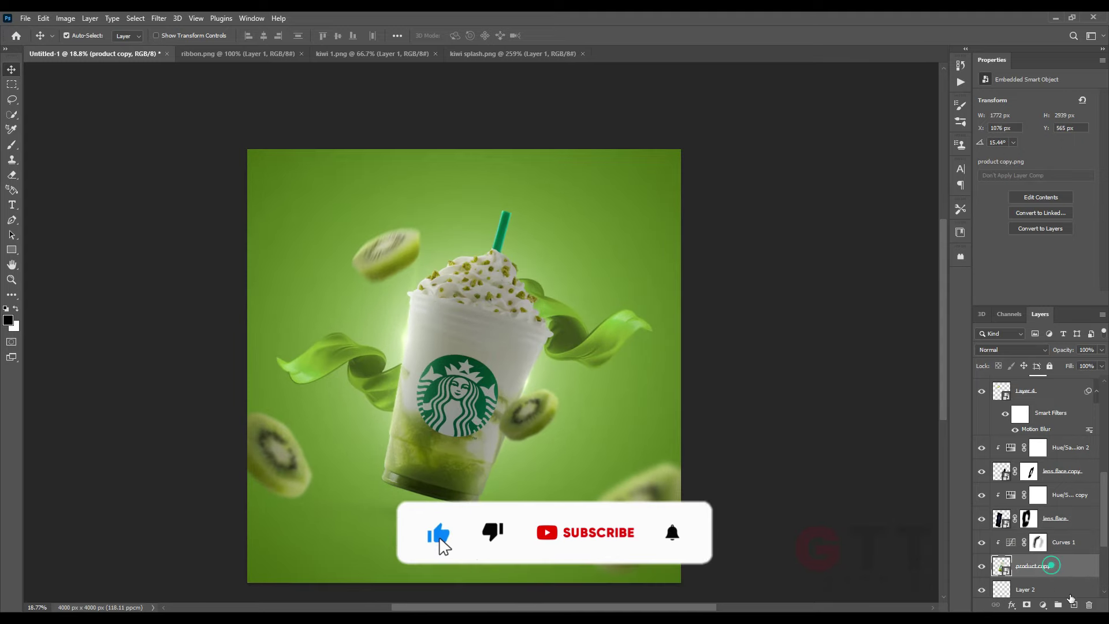
pyautogui.scroll(2, 543, 326)
pyautogui.press('b')
pyautogui.scroll(1, 227, 126)
pyautogui.write('11')
pyautogui.scroll(1, 624, 442)
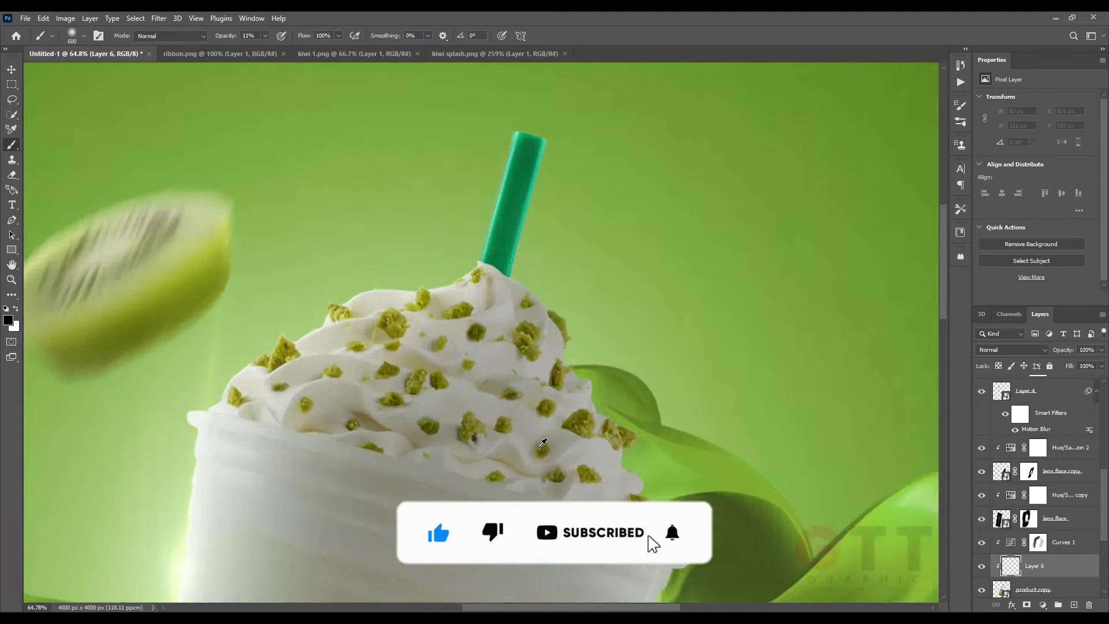
pyautogui.scroll(2, 624, 442)
pyautogui.scroll(1, 624, 442)
pyautogui.scroll(1, 624, 442)
pyautogui.scroll(-1, 624, 442)
pyautogui.write('03')
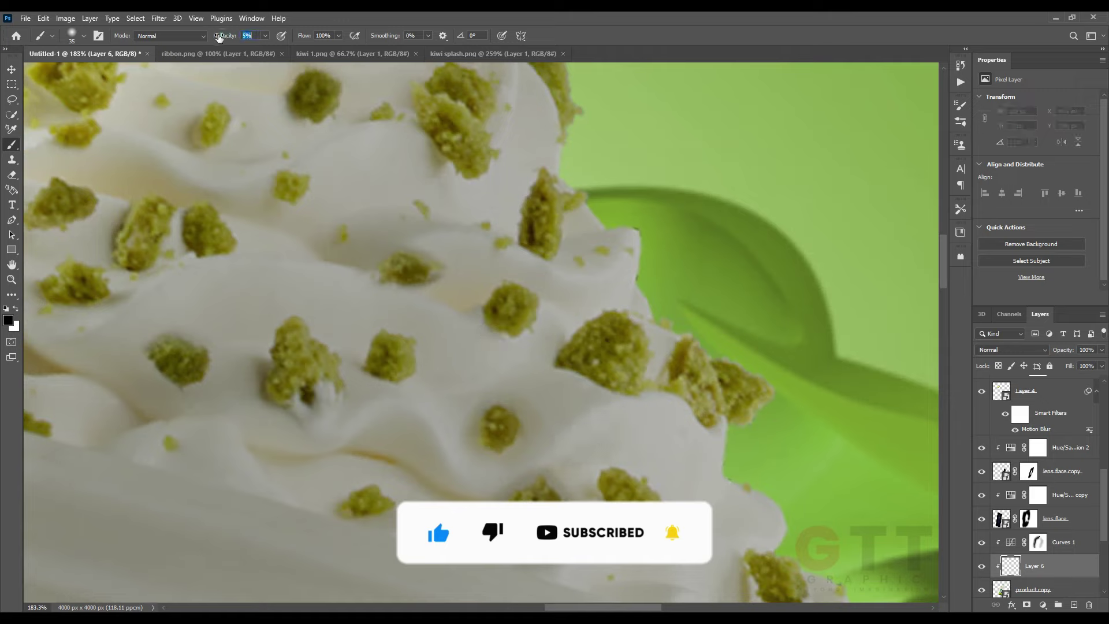
# Step: Paint soft shading strokes across the whipped cream
pyautogui.moveTo(612, 433); pyautogui.dragTo(380, 432)
pyautogui.scroll(1, 432, 472)
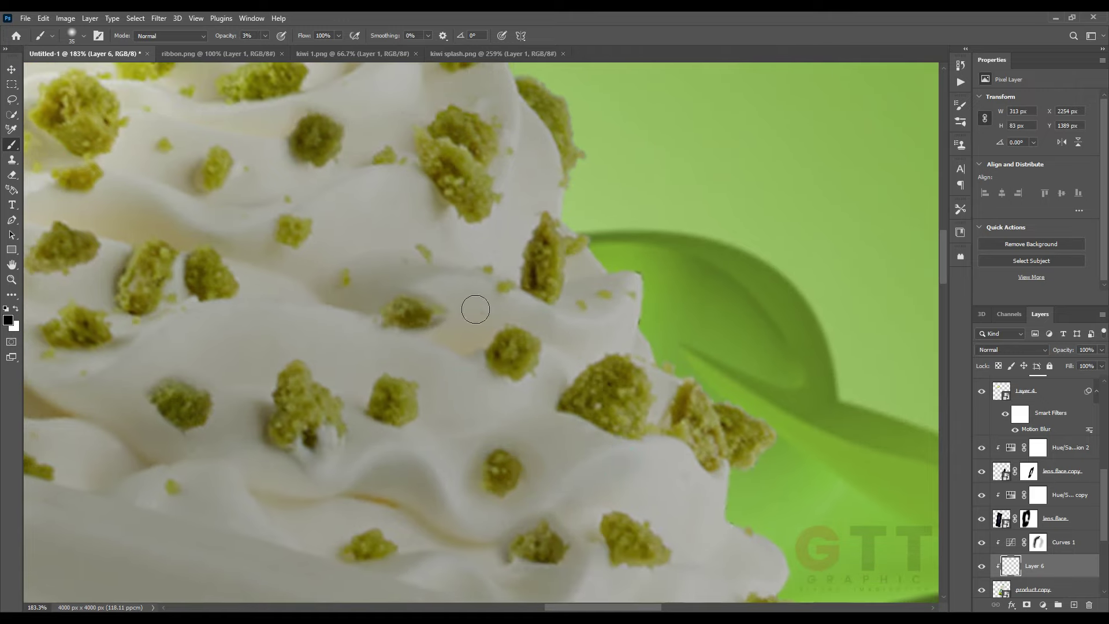
pyautogui.moveTo(522, 308); pyautogui.dragTo(595, 368)
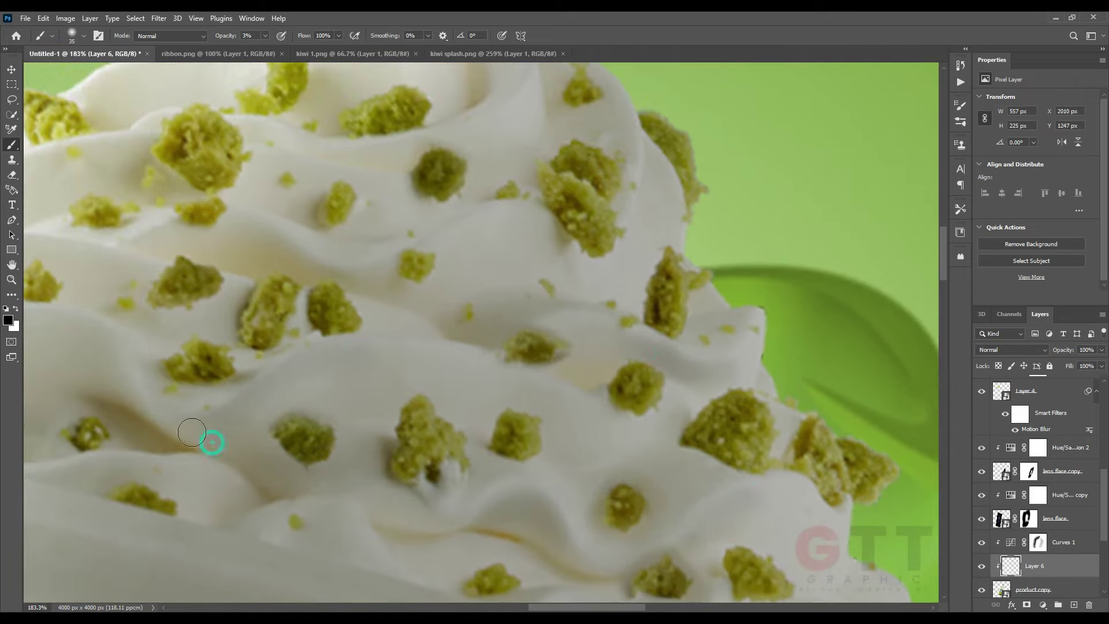
pyautogui.moveTo(192, 432); pyautogui.dragTo(212, 443)
pyautogui.scroll(1, 254, 453)
pyautogui.scroll(2, 539, 315)
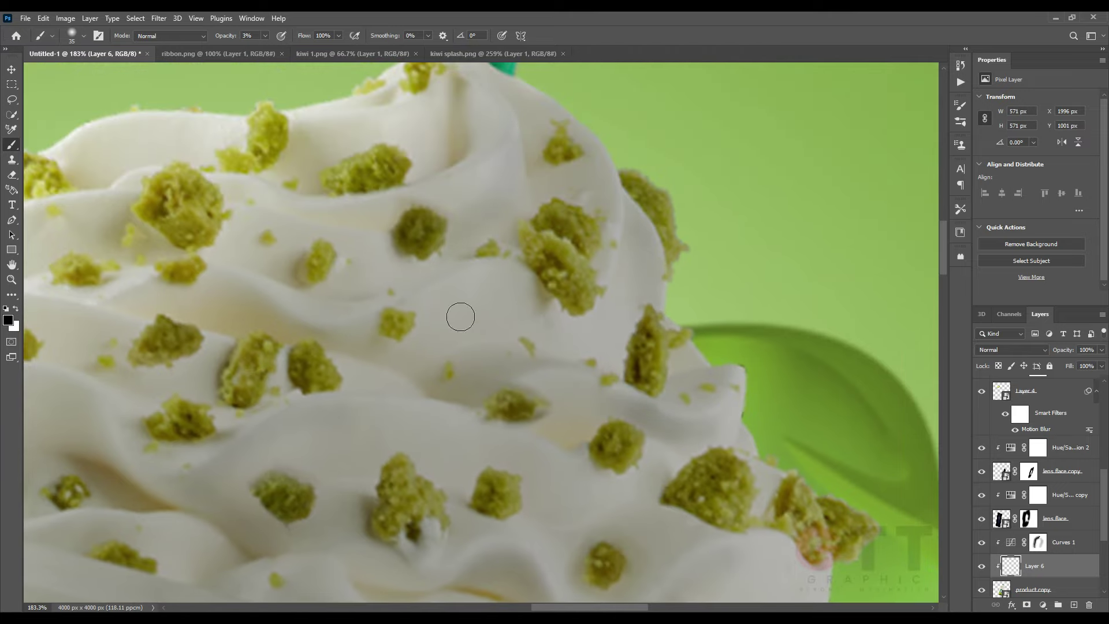
# Step: Pan across the top of the cup to reach the rest of the cream and crumbs
pyautogui.moveTo(257, 219); pyautogui.dragTo(347, 306)
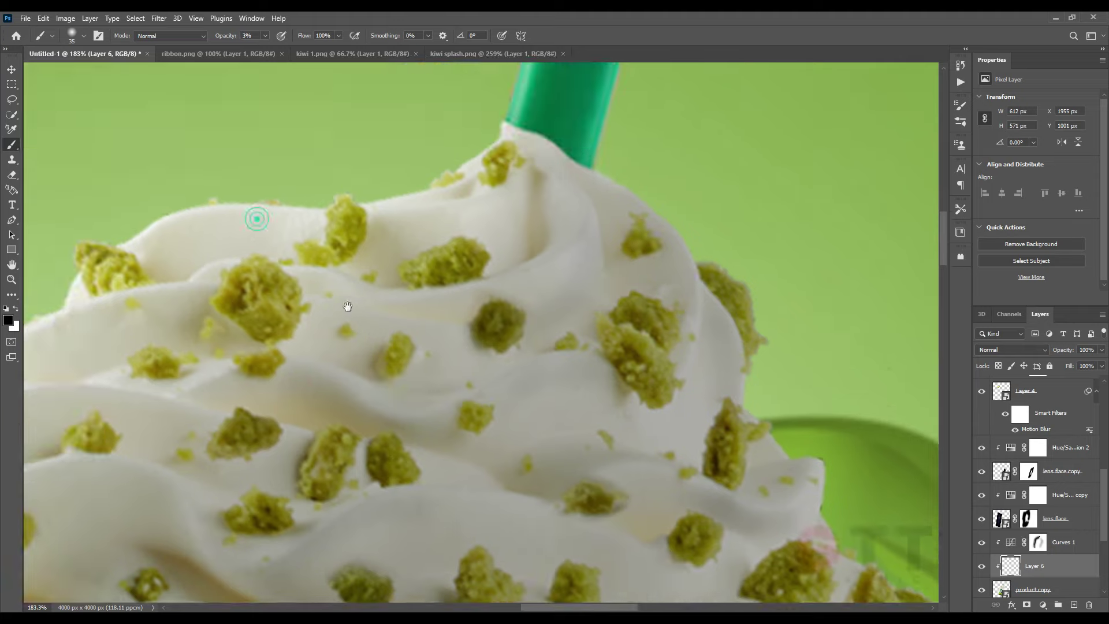
pyautogui.scroll(-2, 701, 293)
pyautogui.moveTo(267, 280); pyautogui.dragTo(245, 341)
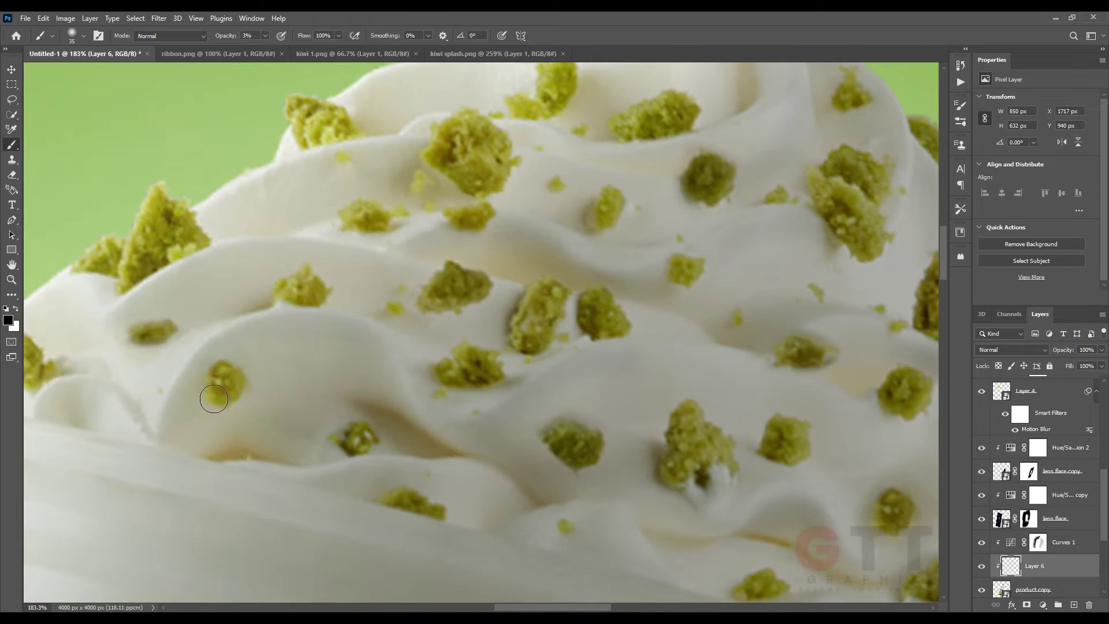
pyautogui.moveTo(710, 480); pyautogui.dragTo(529, 375)
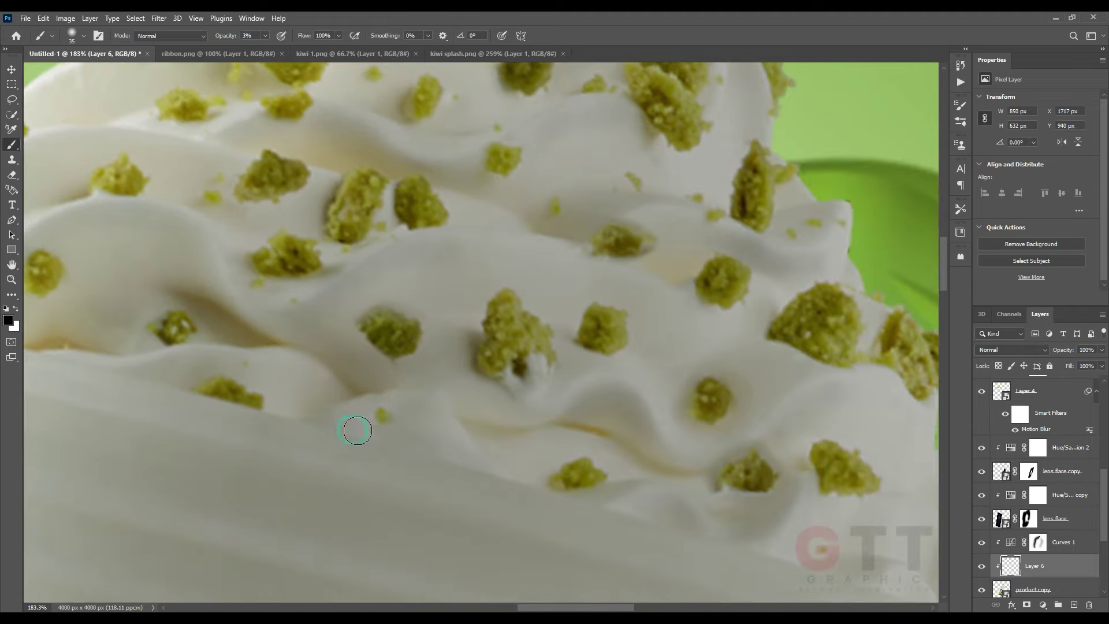
pyautogui.hscroll(5, 351, 332)
pyautogui.scroll(2, 351, 331)
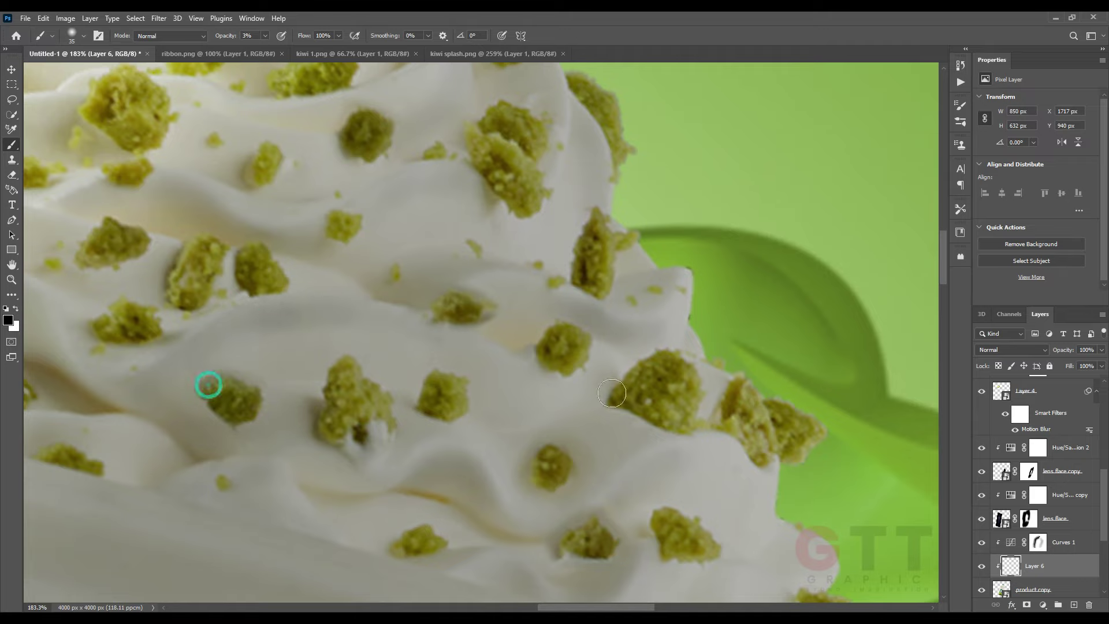
pyautogui.scroll(-3, 611, 394)
pyautogui.hscroll(3, 611, 393)
pyautogui.scroll(-2, 587, 444)
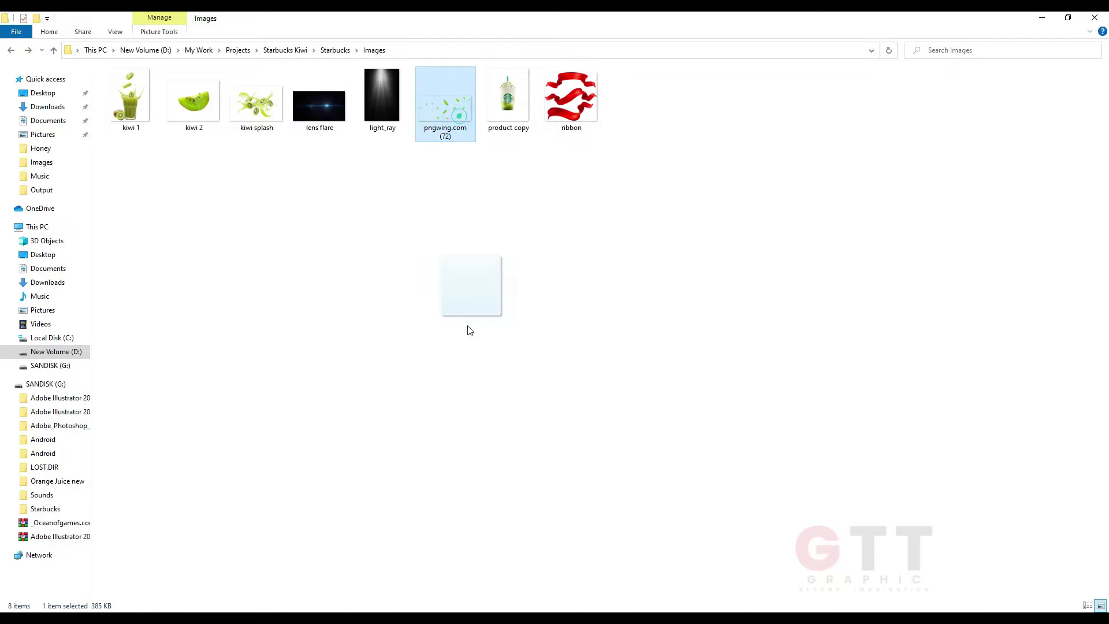
# Step: Place the leaves image and apply a spin Radial Blur to it
pyautogui.moveTo(445, 98)
pyautogui.mouseDown()
pyautogui.moveTo(646, 342)
pyautogui.moveTo(473, 231)
pyautogui.mouseUp()
pyautogui.press('Return')
pyautogui.scroll(-1, 491, 228)
pyautogui.click(159, 18)
pyautogui.click(326, 242)
pyautogui.moveTo(492, 168); pyautogui.dragTo(608, 178)
pyautogui.click(651, 193)
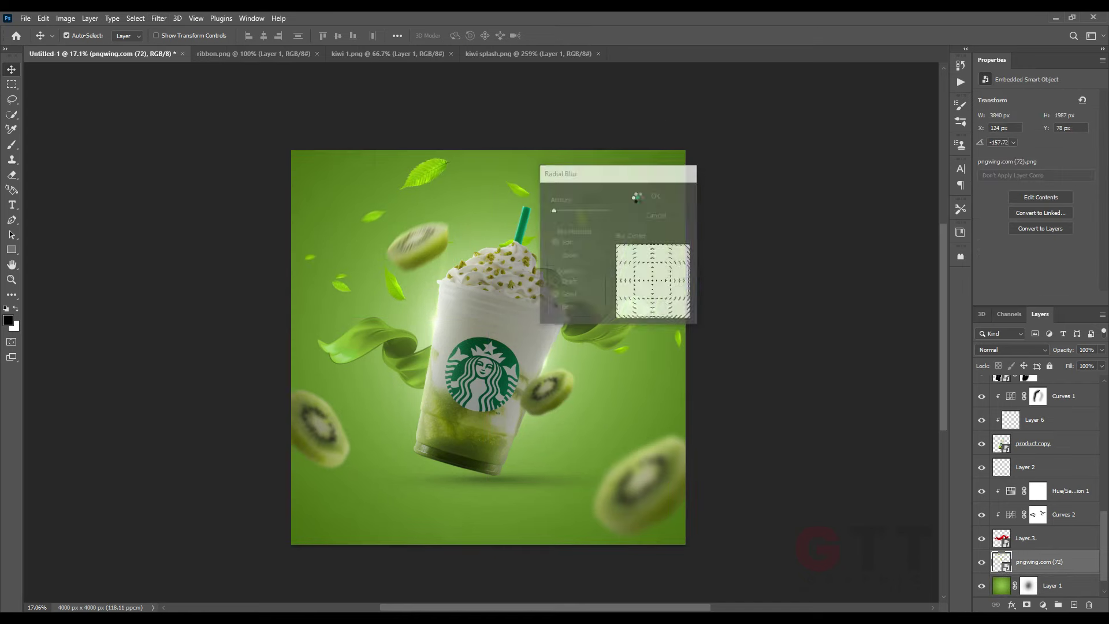
# Step: Copy the blurred leaves lower on the canvas and check its Radial Blur settings
pyautogui.moveTo(531, 214); pyautogui.dragTo(532, 448)
pyautogui.hotkey('ctrl', 't')
pyautogui.moveTo(639, 411)
pyautogui.mouseDown()
pyautogui.moveTo(531, 484)
pyautogui.moveTo(577, 488)
pyautogui.mouseUp()
pyautogui.press('Return')
pyautogui.hotkey('ctrl', 't')
pyautogui.press('Return')
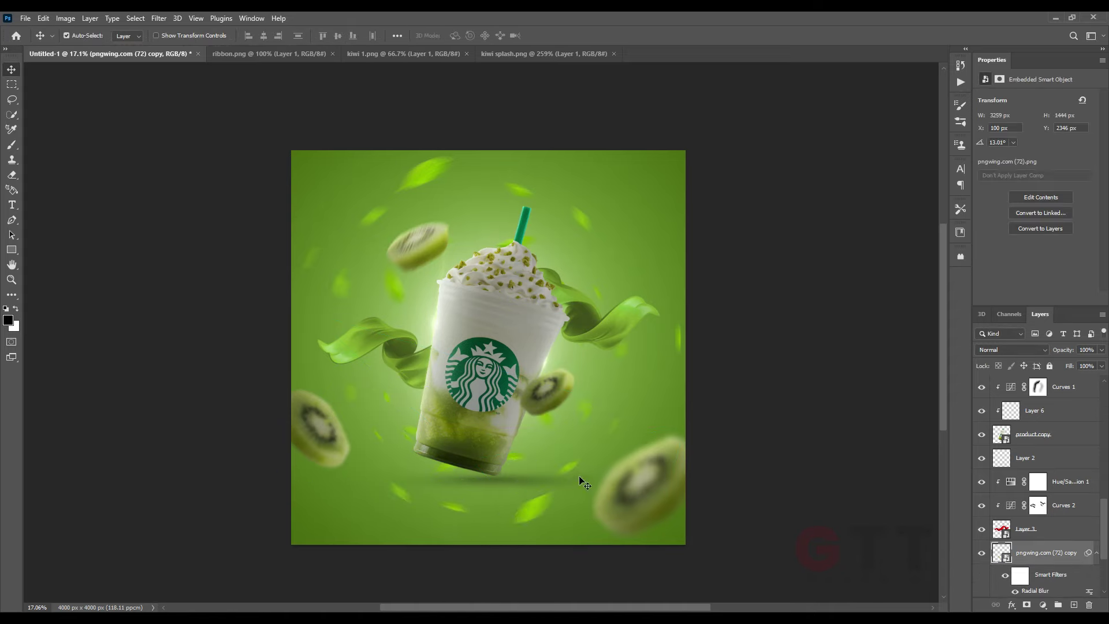
pyautogui.scroll(-1, 1037, 555)
pyautogui.doubleClick(1037, 543)
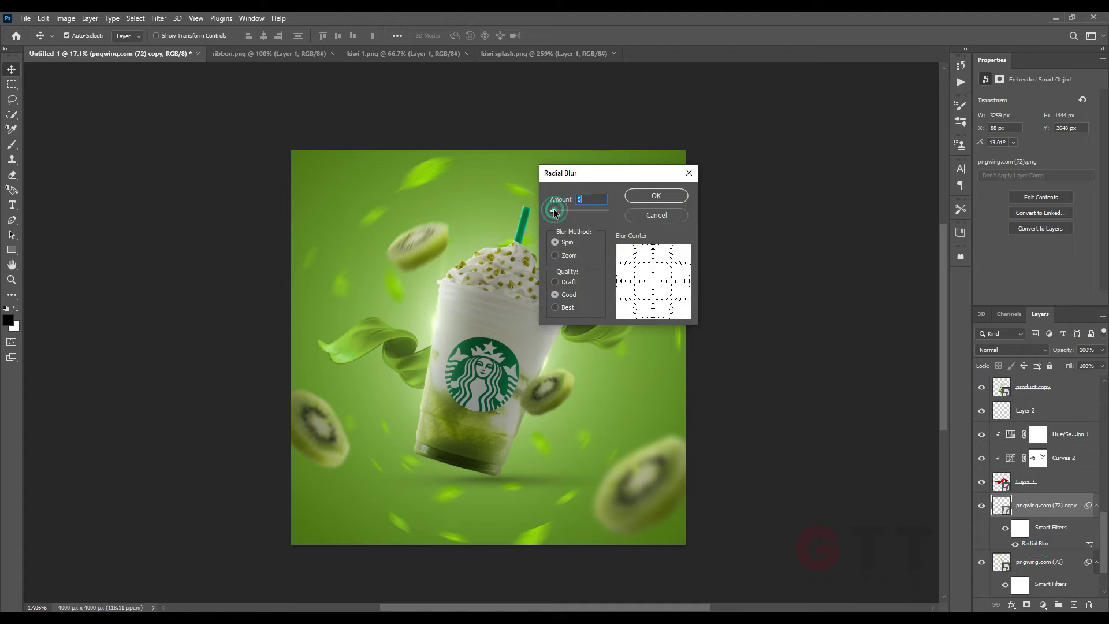
pyautogui.press('Return')
# Step: Reposition the original leaves and rotate the leaves copy
pyautogui.click(434, 150)
pyautogui.hotkey('ctrl', 't')
pyautogui.moveTo(588, 185); pyautogui.dragTo(542, 155)
pyautogui.press('Return')
pyautogui.click(1045, 495)
pyautogui.hotkey('ctrl', 't')
pyautogui.moveTo(722, 439); pyautogui.dragTo(778, 375)
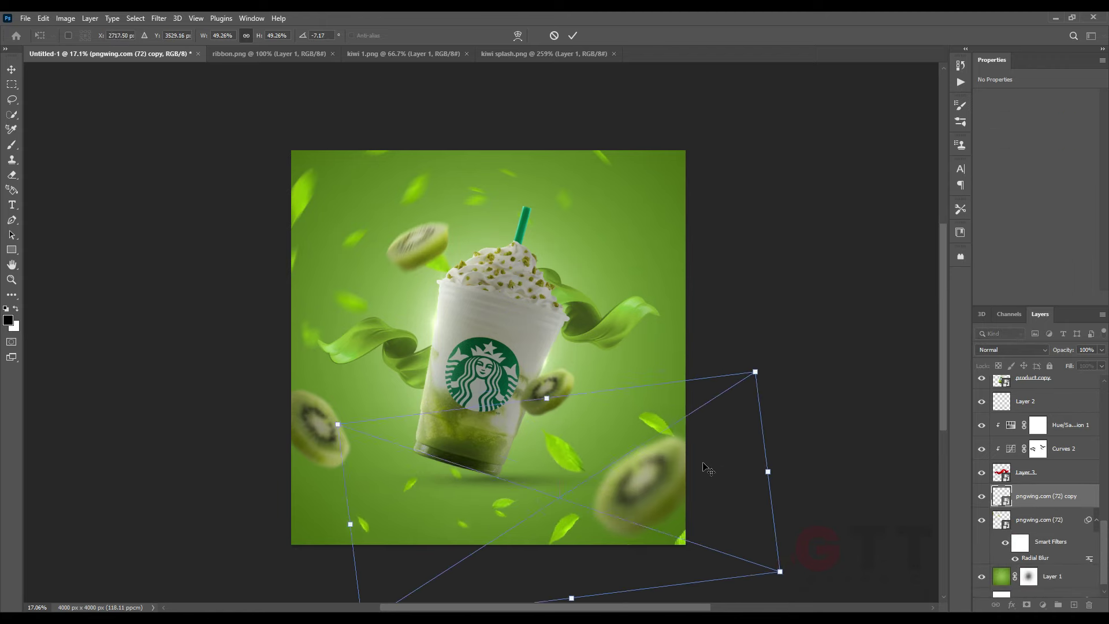
# Step: Rotate the original leaves nearly upside down, adjust the copy, and mask the copy
pyautogui.click(302, 185)
pyautogui.hotkey('ctrl', 't')
pyautogui.moveTo(625, 150); pyautogui.dragTo(628, 269)
pyautogui.press('Return')
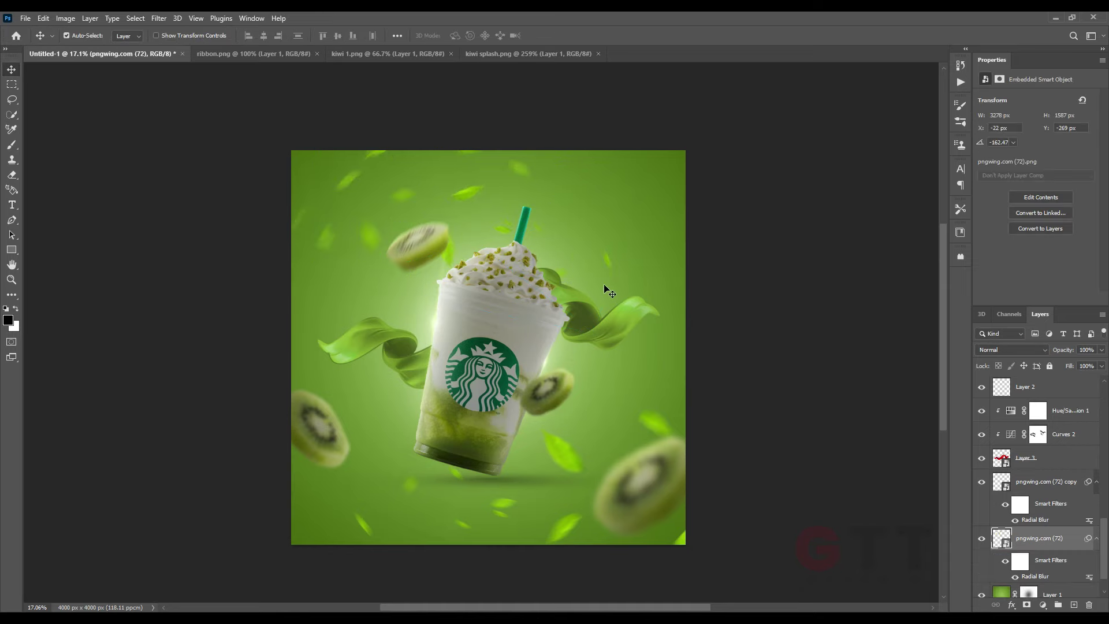
pyautogui.hotkey('ctrl', 't')
pyautogui.moveTo(698, 414); pyautogui.dragTo(756, 382)
pyautogui.press('Return')
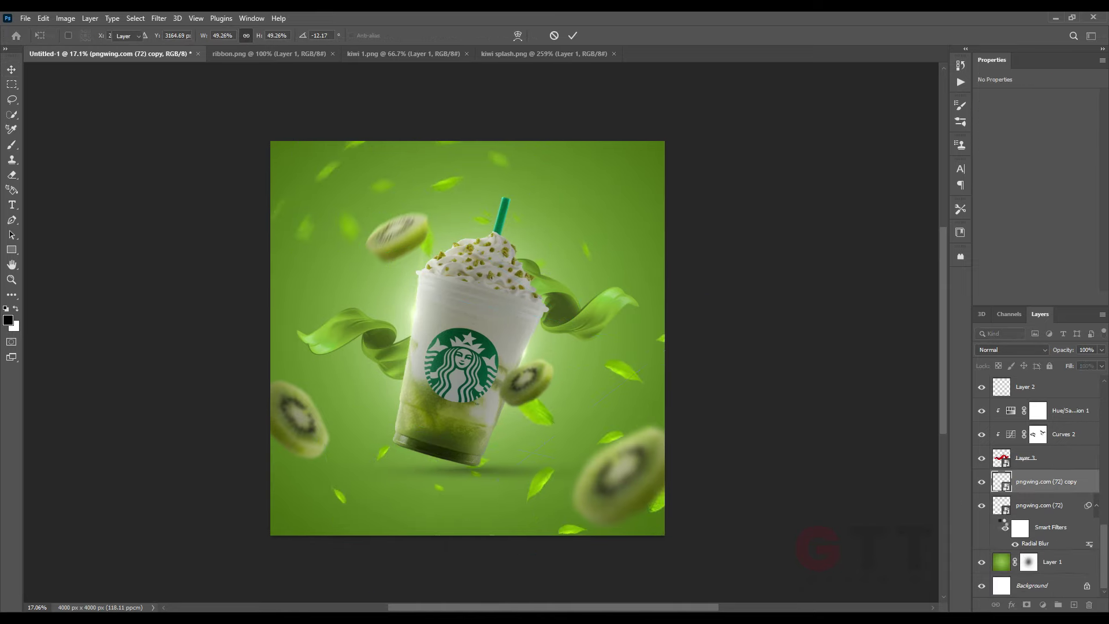
pyautogui.click(1026, 605)
pyautogui.click(13, 146)
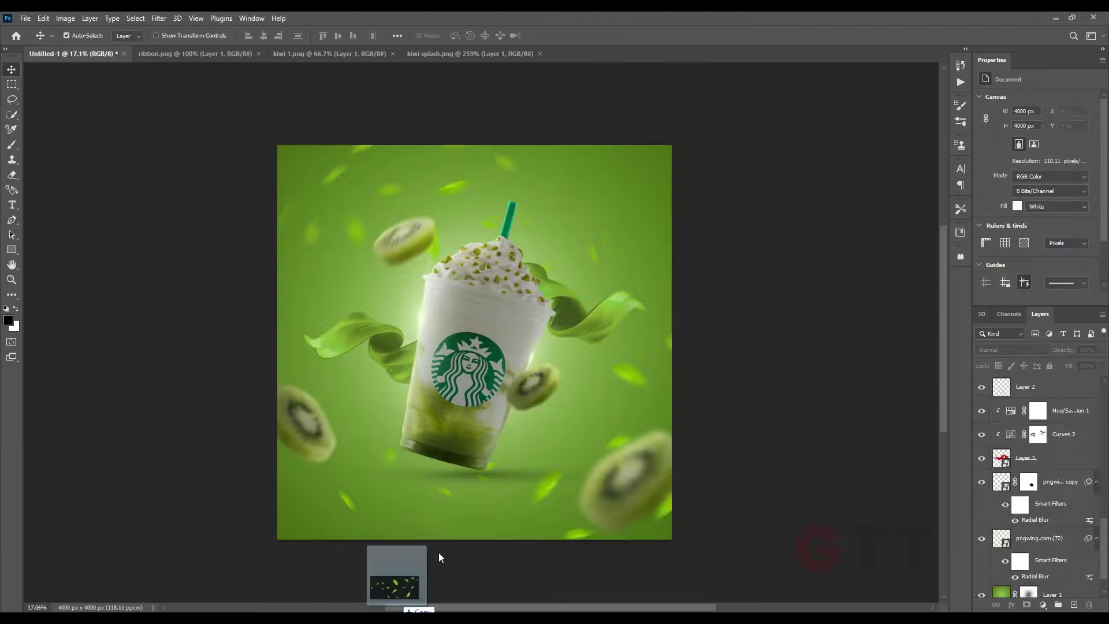
# Step: Lasso one leaf from the leaves image and shrink and rotate it beside the cup
pyautogui.moveTo(438, 558); pyautogui.dragTo(439, 555)
pyautogui.click(12, 99)
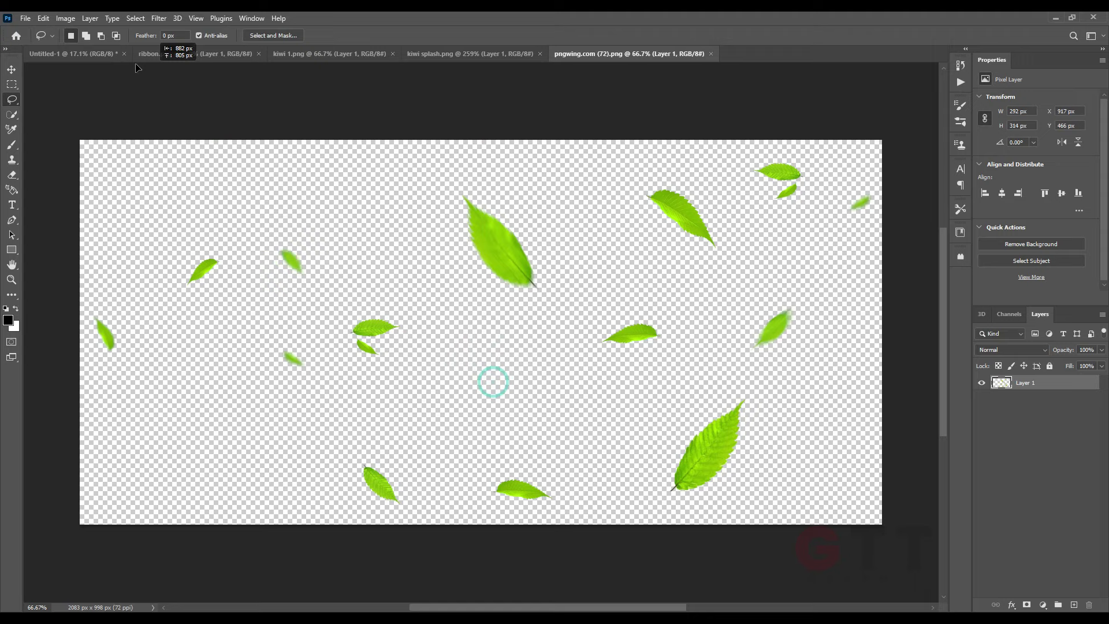
pyautogui.moveTo(136, 68); pyautogui.dragTo(433, 471)
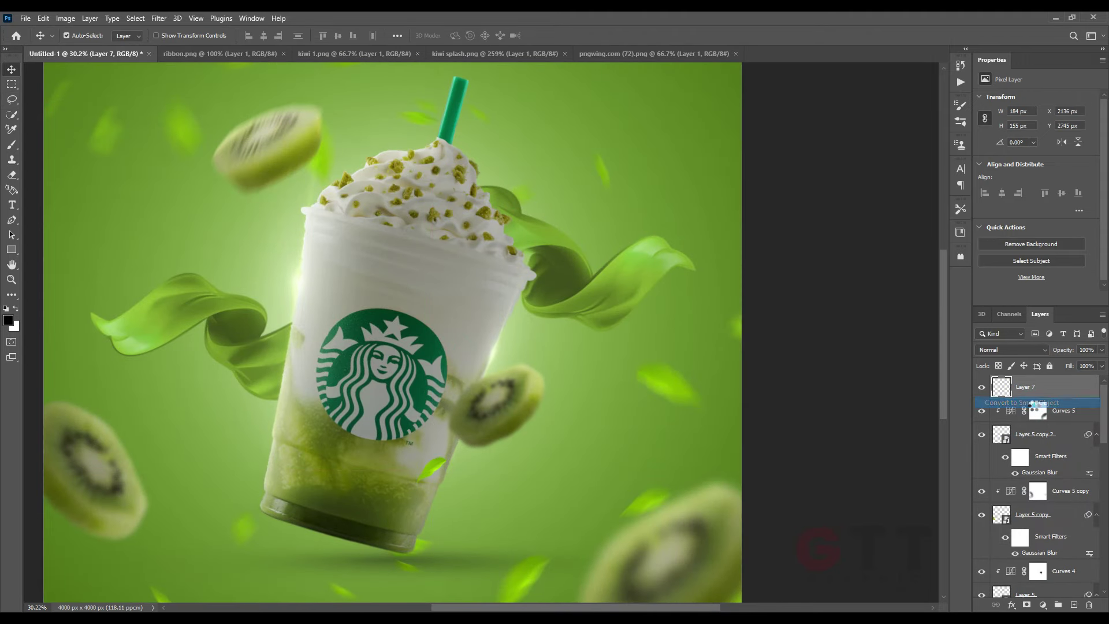
pyautogui.hotkey('ctrl', 't')
pyautogui.moveTo(499, 478); pyautogui.dragTo(458, 470)
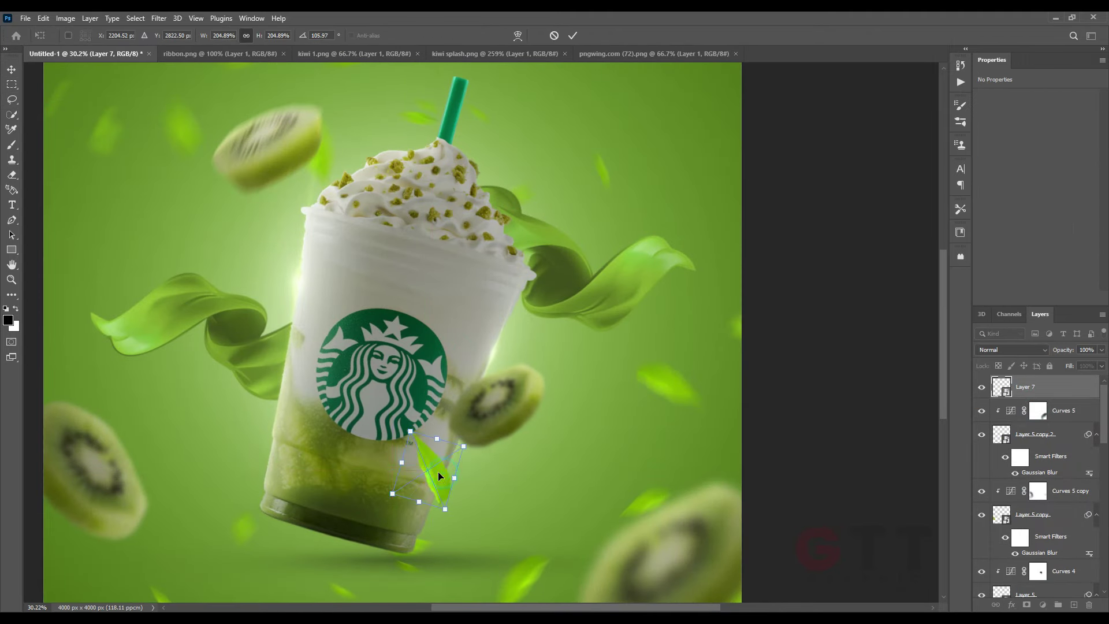
pyautogui.press('Return')
pyautogui.scroll(3, 438, 474)
# Step: Blur the leaf with Gaussian Blur 4.5 and darken it with a clipped Curves adjustment
pyautogui.click(158, 18)
pyautogui.click(323, 208)
pyautogui.moveTo(163, 347); pyautogui.dragTo(150, 345)
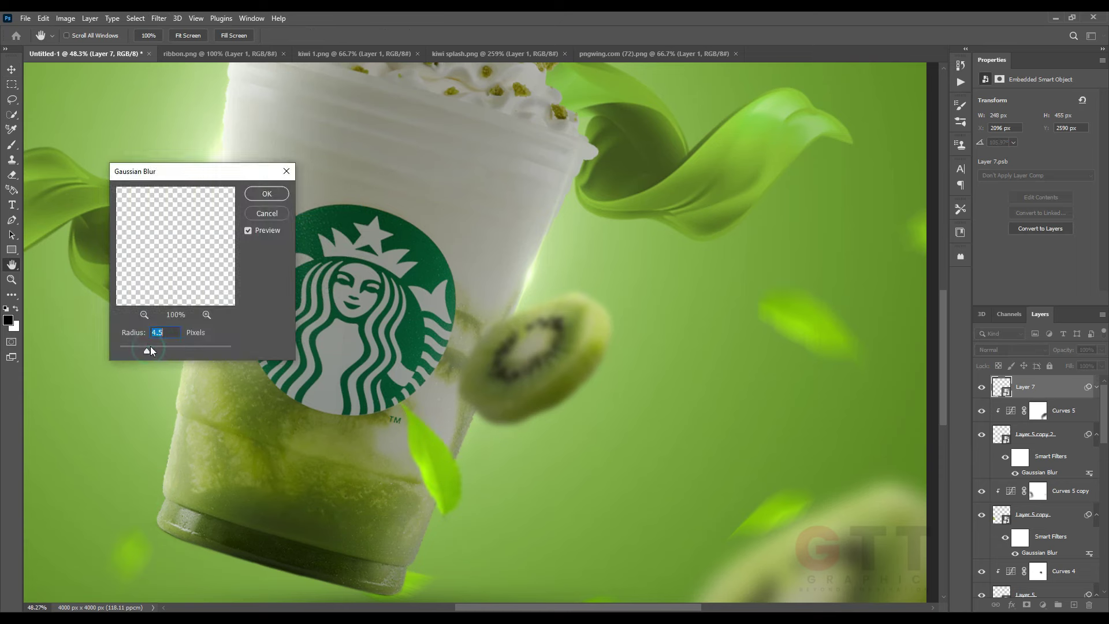
pyautogui.press('Return')
pyautogui.scroll(2, 151, 346)
pyautogui.click(1043, 605)
pyautogui.click(1045, 454)
pyautogui.moveTo(1089, 127); pyautogui.dragTo(1090, 148)
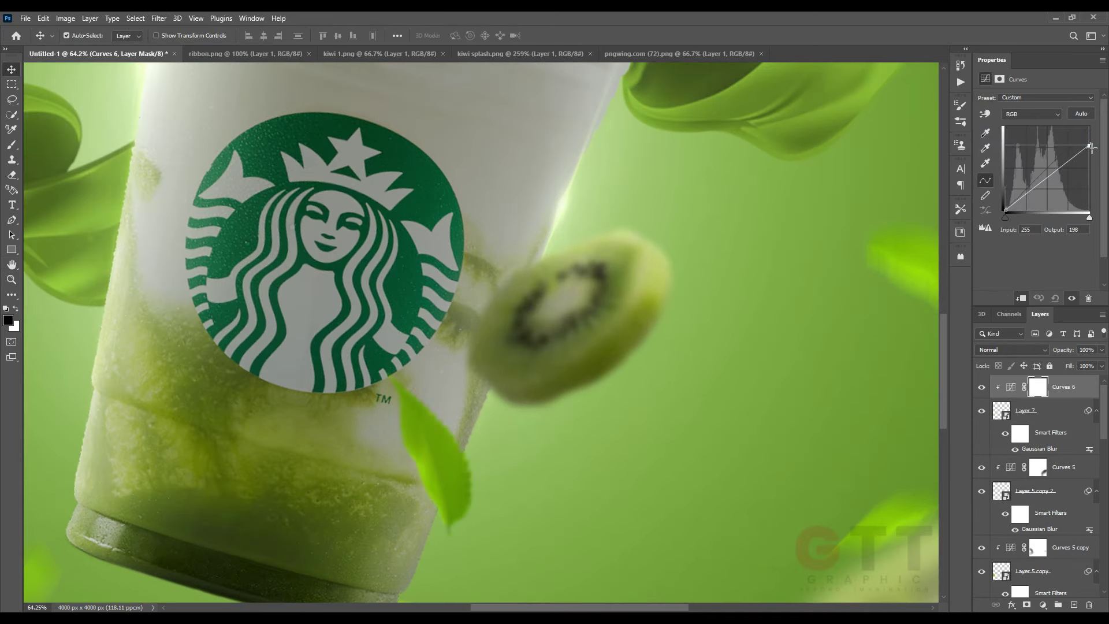
# Step: Duplicate the darkened leaf and place the small copy at the cup's left side
pyautogui.hotkey('ctrl', '0')
pyautogui.scroll(3, 514, 497)
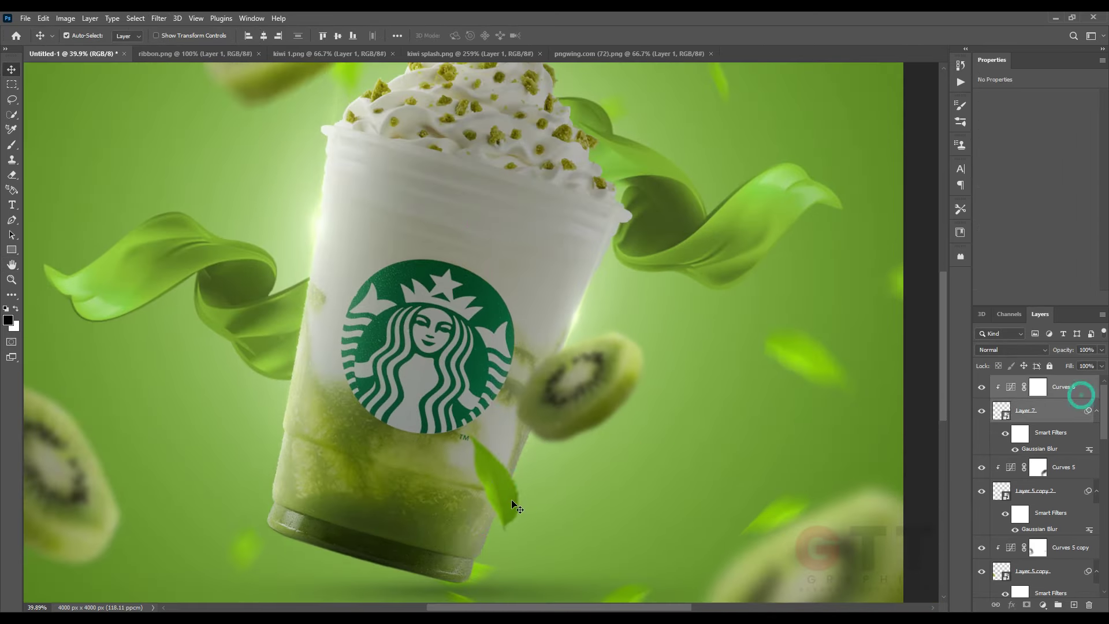
pyautogui.keyDown('alt'); pyautogui.moveTo(511, 499); pyautogui.dragTo(358, 388); pyautogui.keyUp('alt')
pyautogui.hotkey('ctrl', 't')
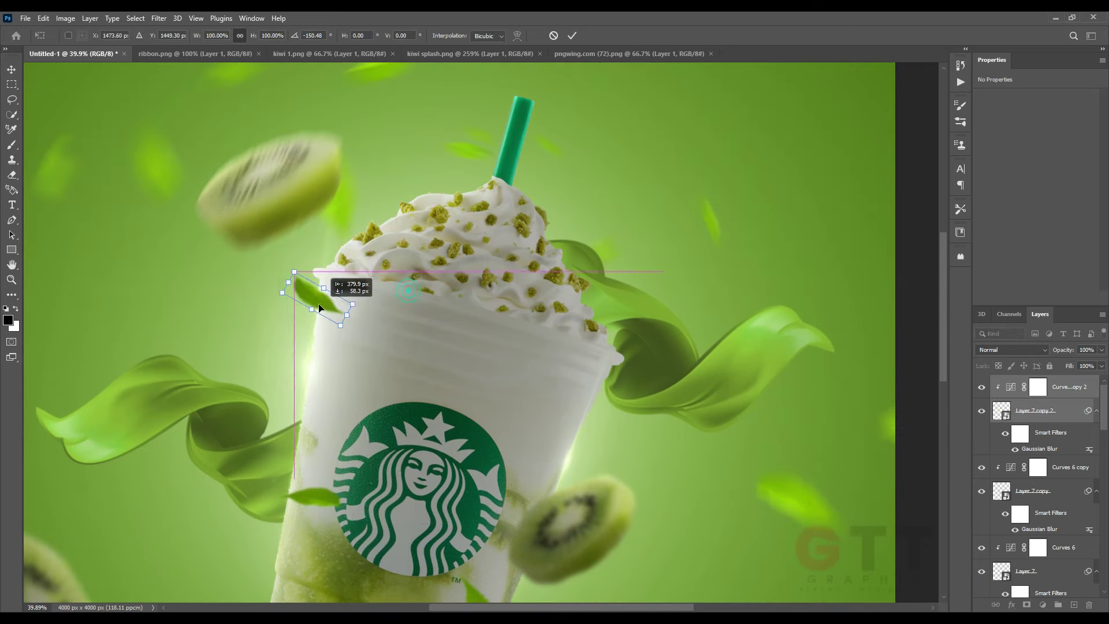
pyautogui.moveTo(323, 287)
pyautogui.mouseDown()
pyautogui.moveTo(444, 155)
pyautogui.moveTo(375, 169)
pyautogui.mouseUp()
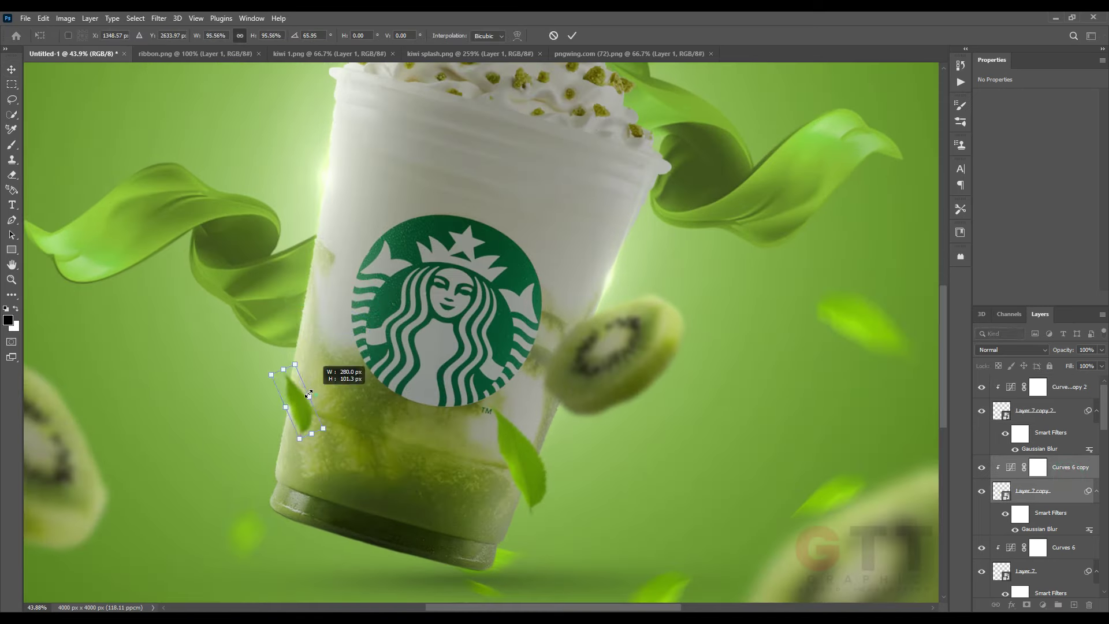
pyautogui.moveTo(312, 215); pyautogui.dragTo(375, 168)
pyautogui.press('Return')
pyautogui.scroll(-5, 413, 364)
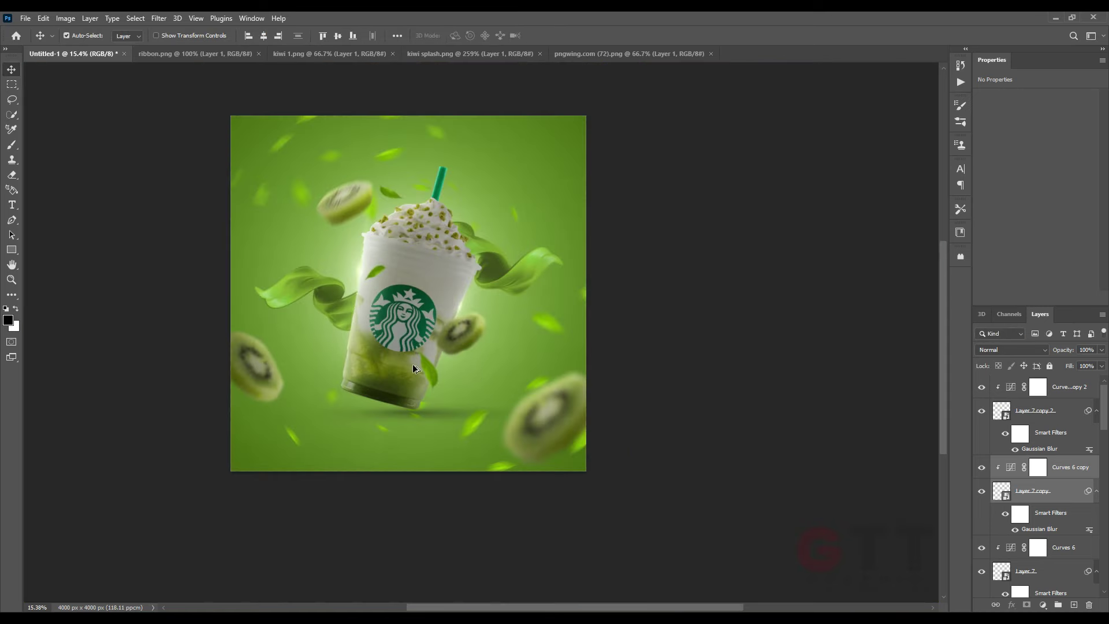
pyautogui.scroll(2, 563, 338)
# Step: Select Layer 8 and set up a soft brush at size 700
pyautogui.click(1059, 537)
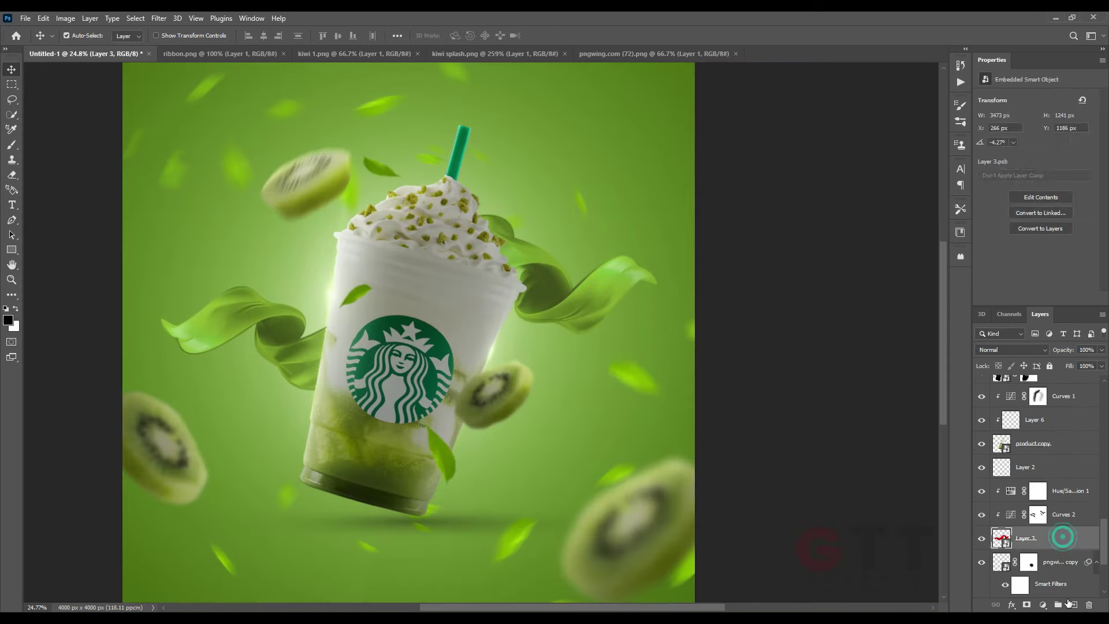
pyautogui.click(11, 147)
pyautogui.scroll(1, 208, 242)
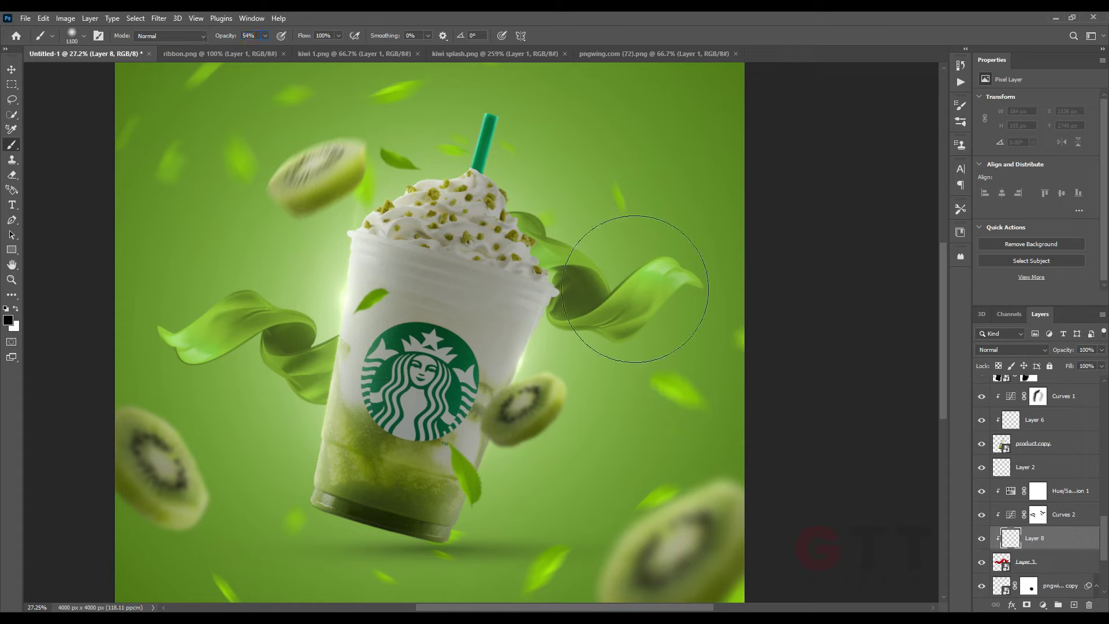
pyautogui.press('[')
pyautogui.press('[')
pyautogui.press('[')
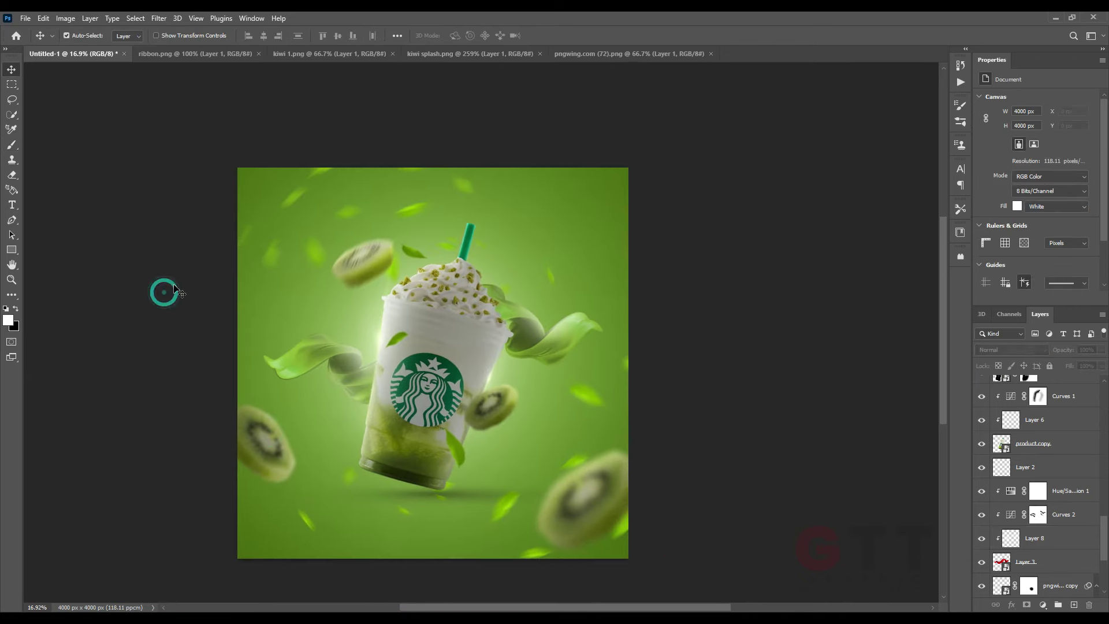
# Step: Enlarge and rotate the kiwi splash behind the cup, then paint out part of it at 100% opacity
pyautogui.doubleClick(1039, 449)
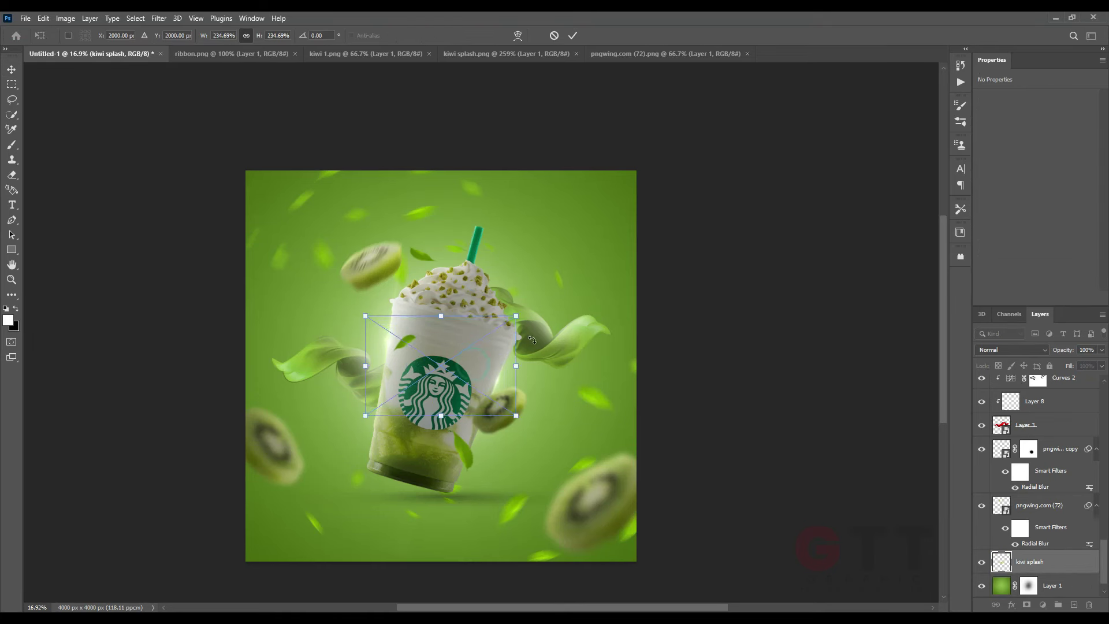
pyautogui.moveTo(516, 316)
pyautogui.mouseDown()
pyautogui.moveTo(566, 229)
pyautogui.moveTo(430, 342)
pyautogui.moveTo(571, 255)
pyautogui.moveTo(550, 255)
pyautogui.mouseUp()
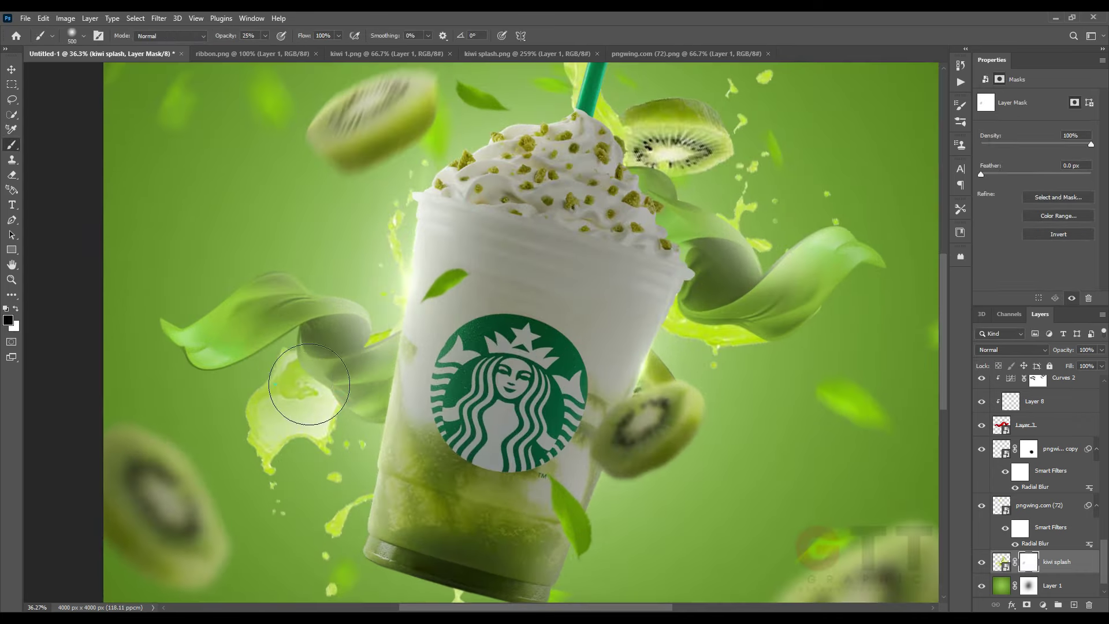
pyautogui.press('0')
pyautogui.moveTo(309, 384); pyautogui.dragTo(293, 403)
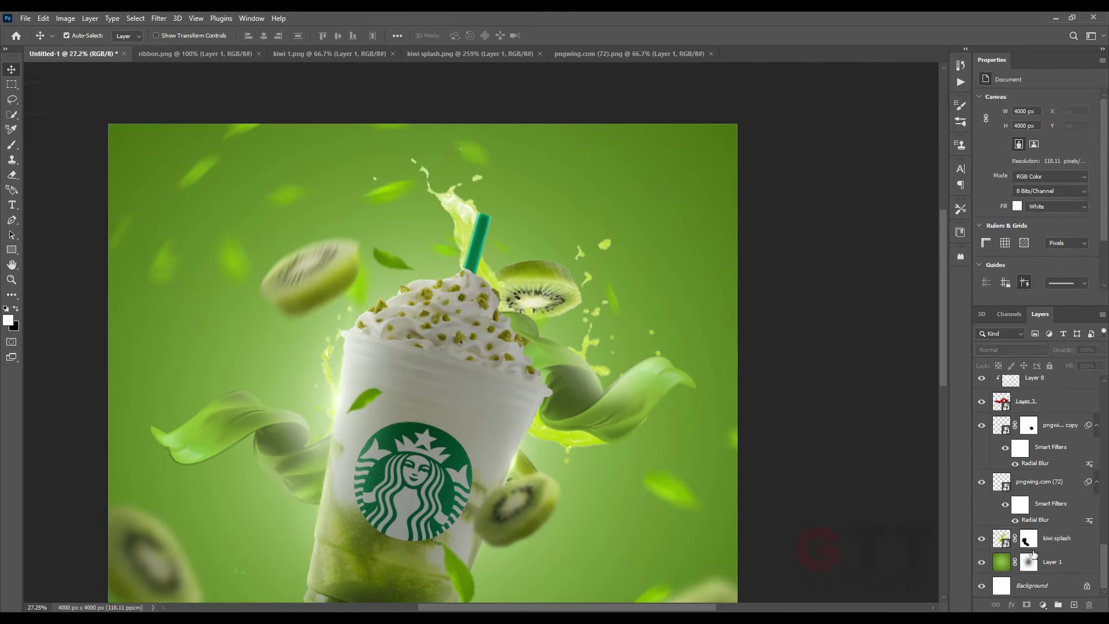
# Step: Mask away the splash above the straw with 51%, then gentler 9%, brush opacity
pyautogui.click(1054, 539)
pyautogui.click(1015, 350)
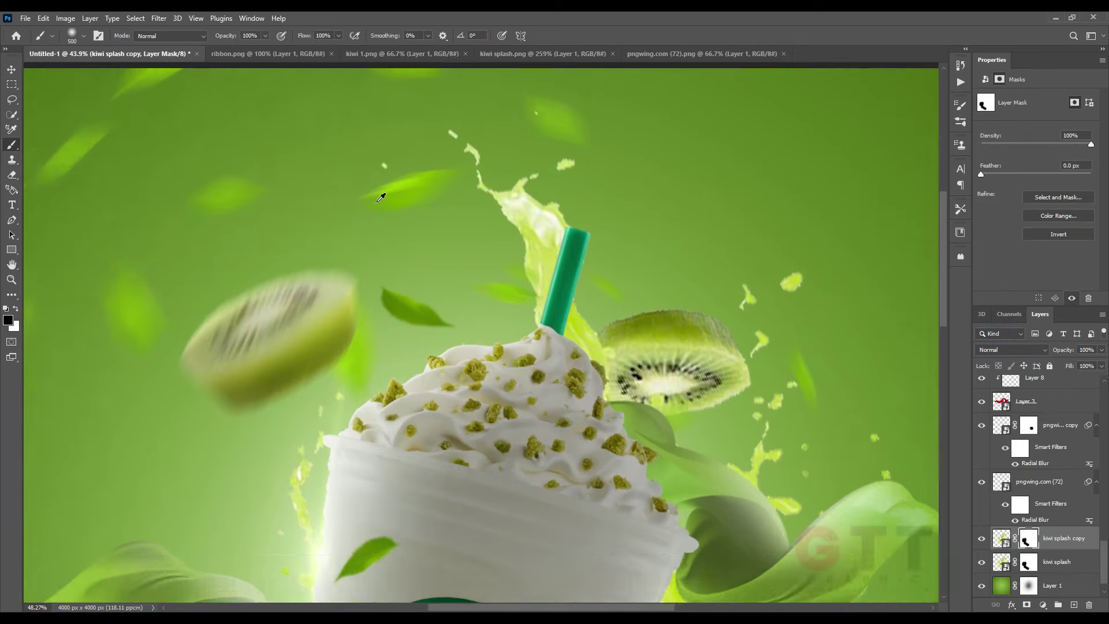
pyautogui.press('5')
pyautogui.press('1')
pyautogui.moveTo(439, 242); pyautogui.dragTo(448, 274)
pyautogui.moveTo(398, 240); pyautogui.dragTo(294, 72)
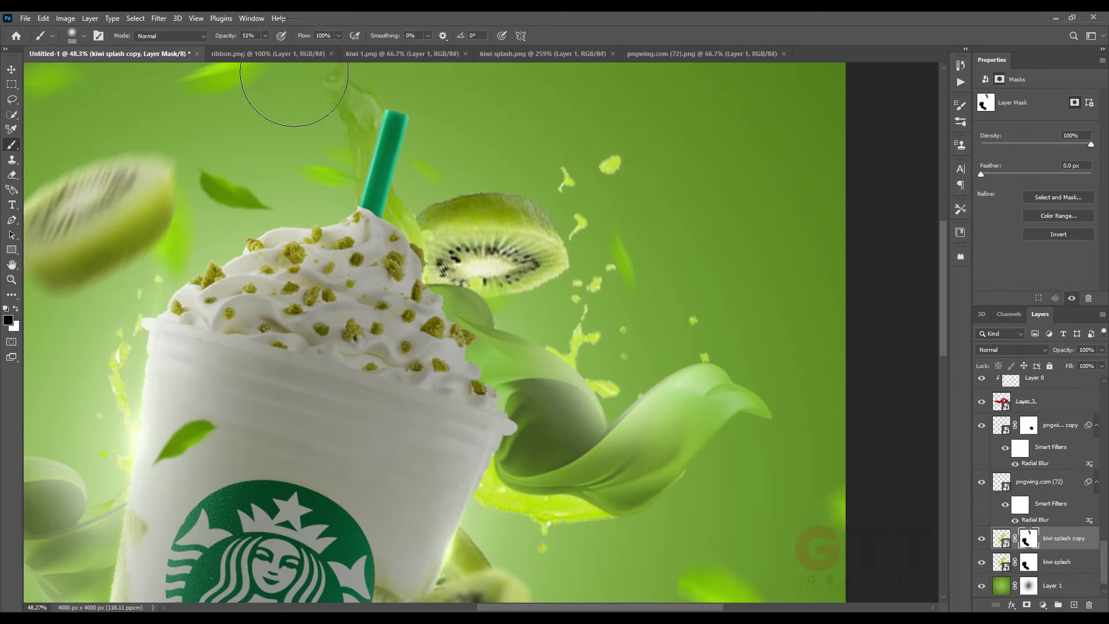
pyautogui.write('9')
pyautogui.moveTo(331, 146); pyautogui.dragTo(347, 212)
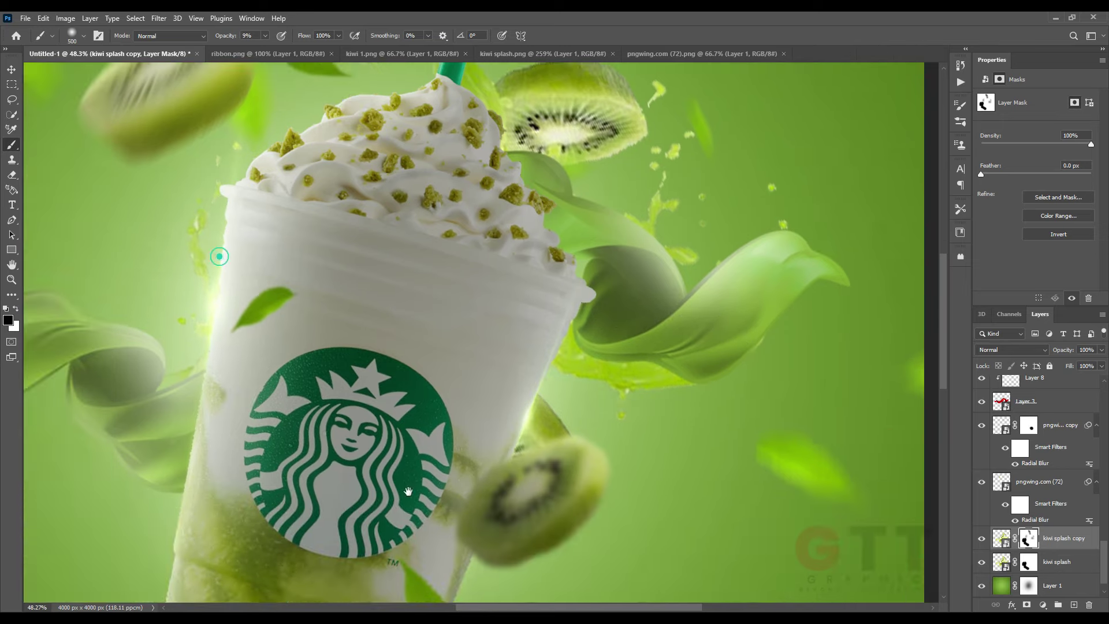
pyautogui.scroll(-5, 408, 492)
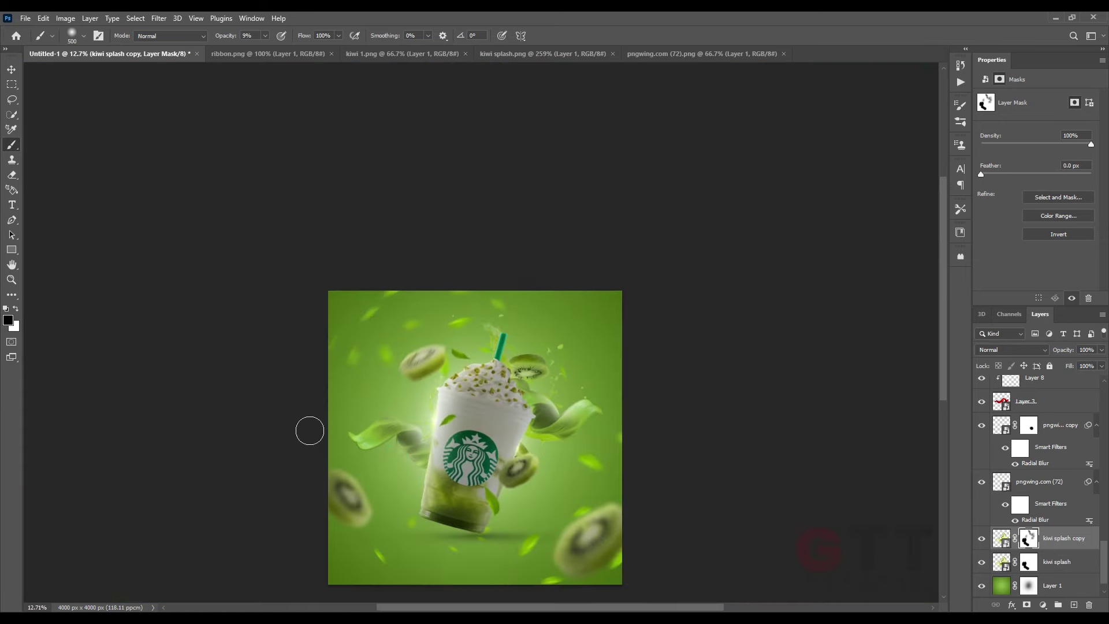
# Step: Select both kiwi splash layers and apply a resize transform to them together
pyautogui.click(1076, 538)
pyautogui.keyDown('shift'); pyautogui.click(1054, 563); pyautogui.keyUp('shift')
pyautogui.hotkey('ctrl', 't')
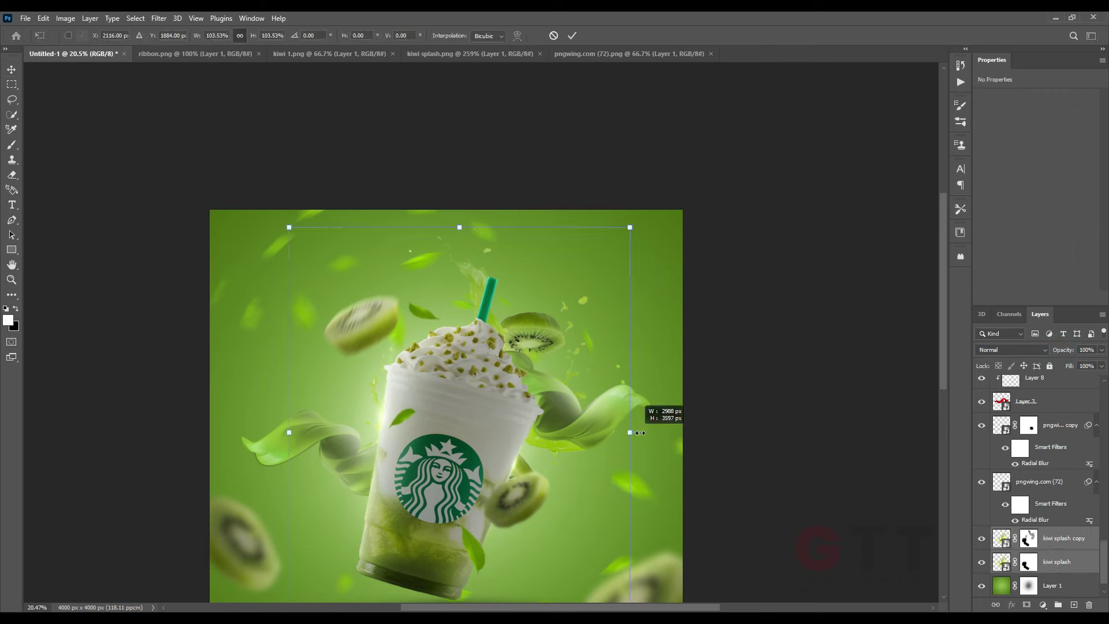
pyautogui.press('Return')
pyautogui.scroll(1, 588, 477)
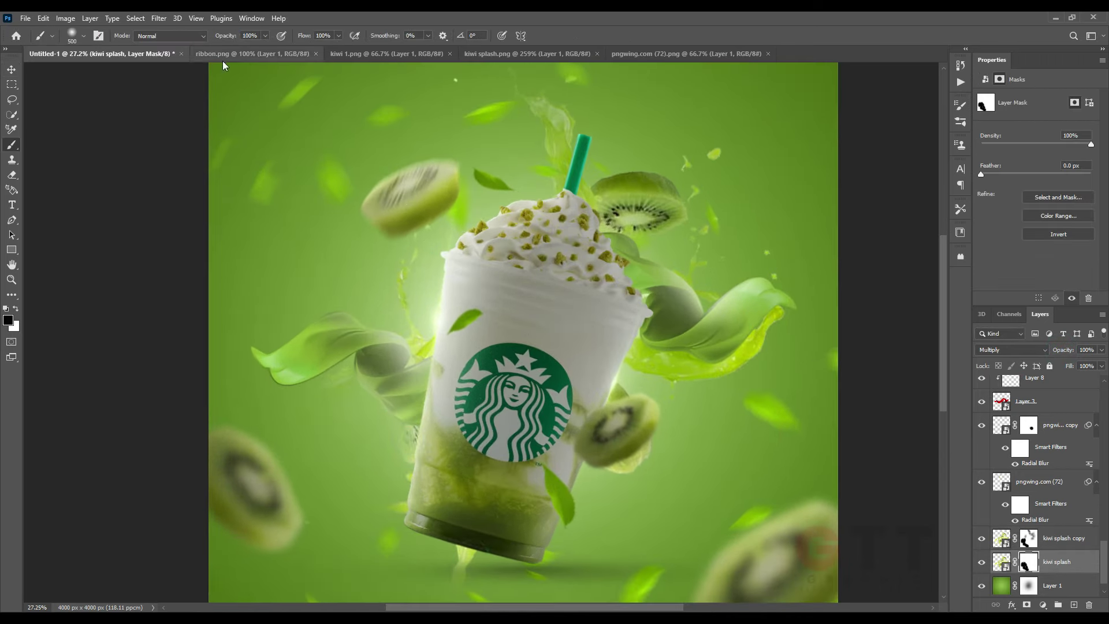
# Step: Move both kiwi splash layers so they sit beside the cup
pyautogui.click(1029, 539)
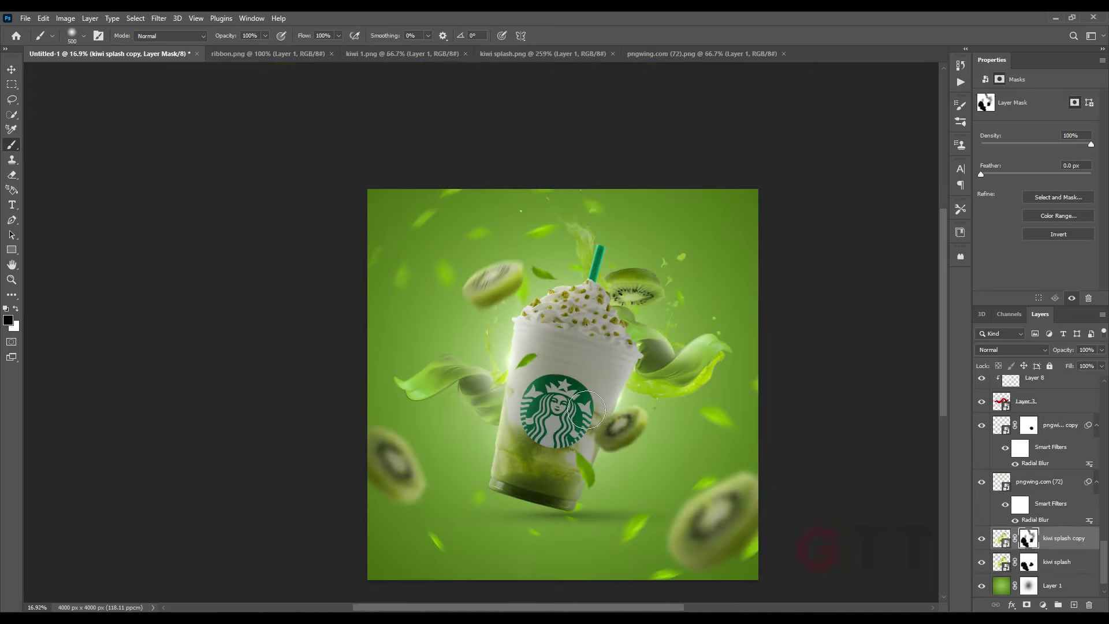
pyautogui.keyDown('shift'); pyautogui.click(1050, 566); pyautogui.keyUp('shift')
pyautogui.hotkey('ctrl', 't')
pyautogui.moveTo(725, 384)
pyautogui.mouseDown()
pyautogui.moveTo(664, 412)
pyautogui.moveTo(527, 356)
pyautogui.moveTo(717, 370)
pyautogui.moveTo(694, 398)
pyautogui.mouseUp()
pyautogui.press('Return')
pyautogui.scroll(3, 712, 353)
# Step: Toggle the splash copy's visibility and target the splash masks for brush painting
pyautogui.click(982, 537)
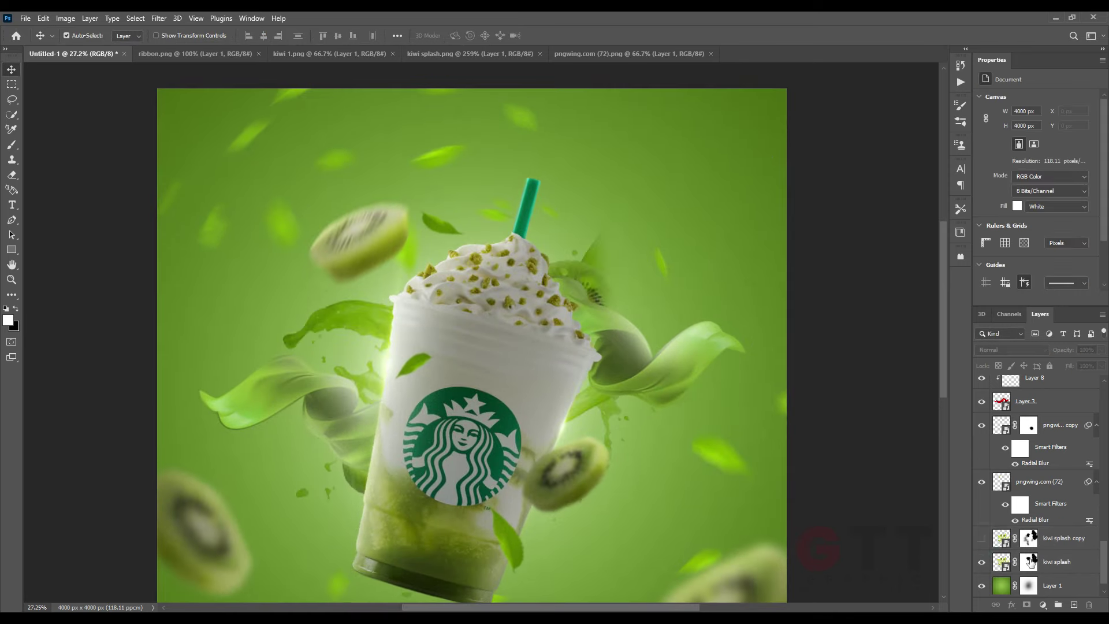
pyautogui.click(1029, 562)
pyautogui.press('b')
pyautogui.click(981, 537)
pyautogui.click(1011, 538)
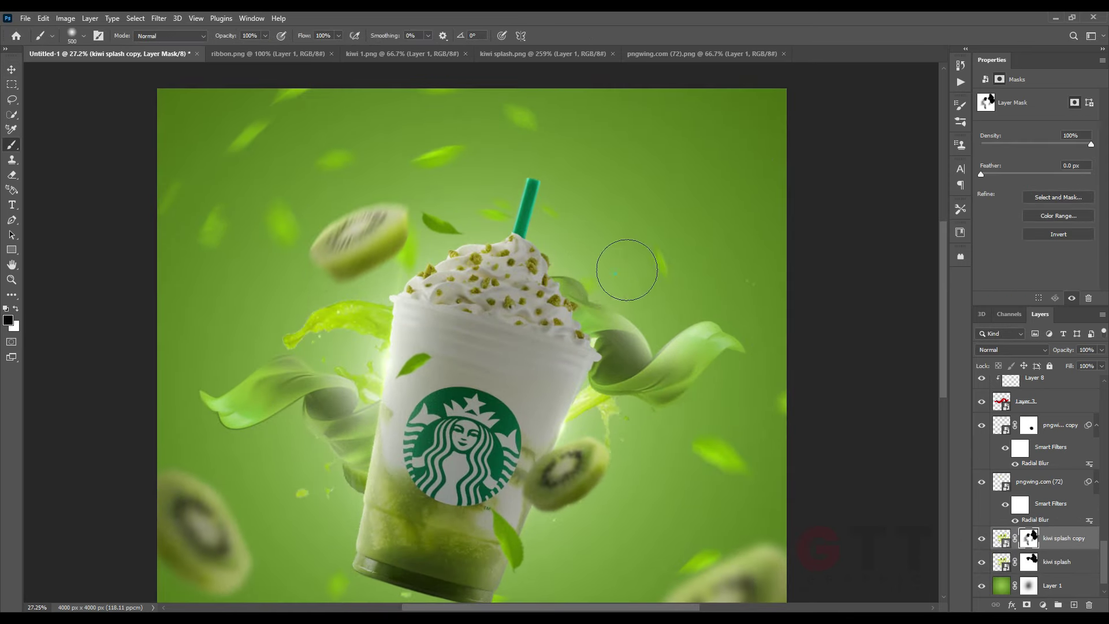
pyautogui.scroll(-3, 630, 315)
# Step: Nudge the kiwi slice near the cup slightly closer to it
pyautogui.press('v')
pyautogui.scroll(-1, 354, 335)
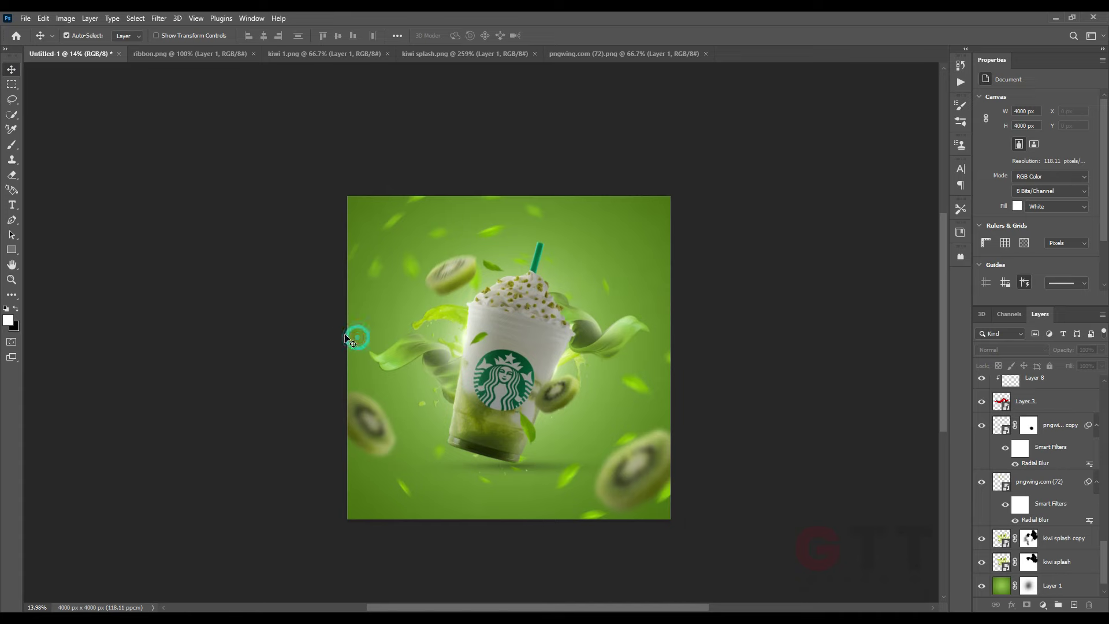
pyautogui.scroll(1, 371, 322)
pyautogui.scroll(-1, 526, 400)
pyautogui.scroll(3, 527, 401)
pyautogui.click(527, 401)
pyautogui.hotkey('ctrl', 't')
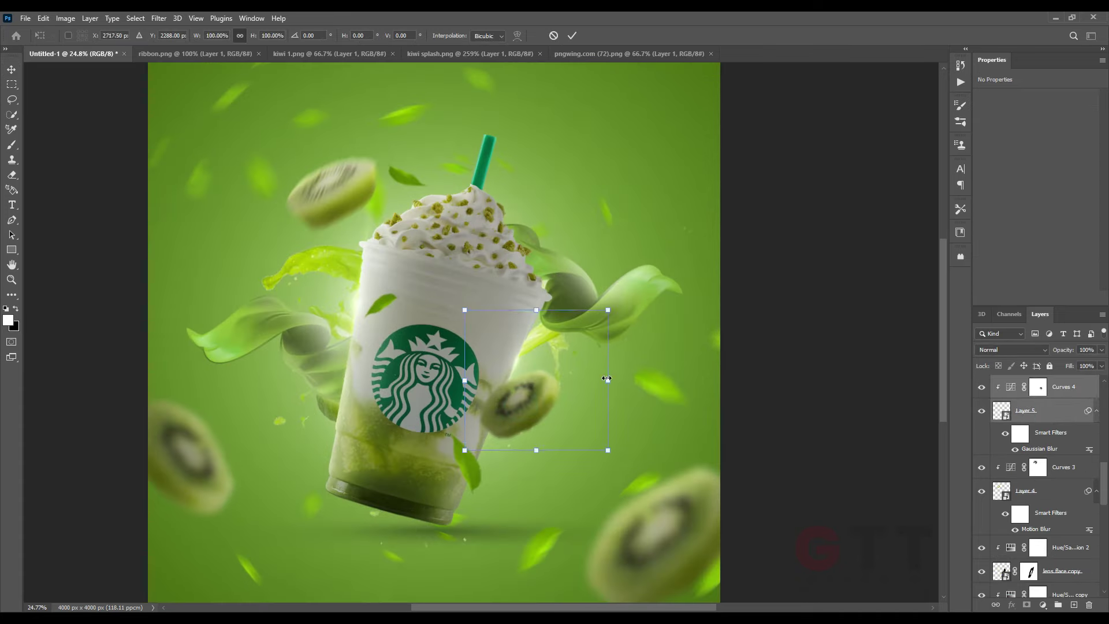
pyautogui.moveTo(540, 401); pyautogui.dragTo(553, 406)
pyautogui.press('Return')
pyautogui.scroll(-1, 572, 393)
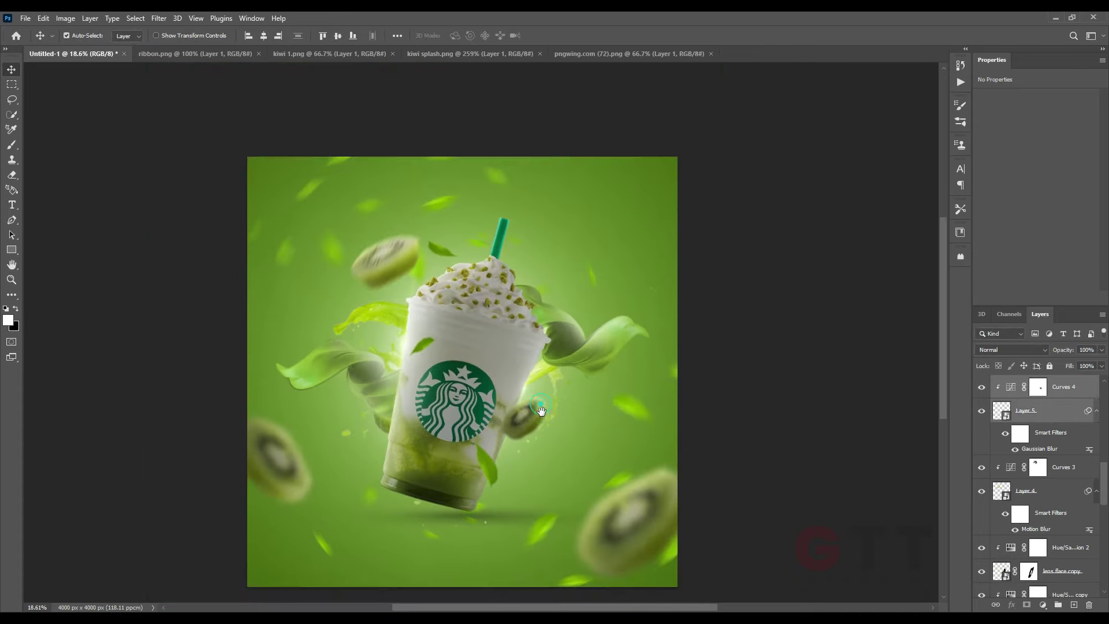
pyautogui.scroll(-1, 543, 411)
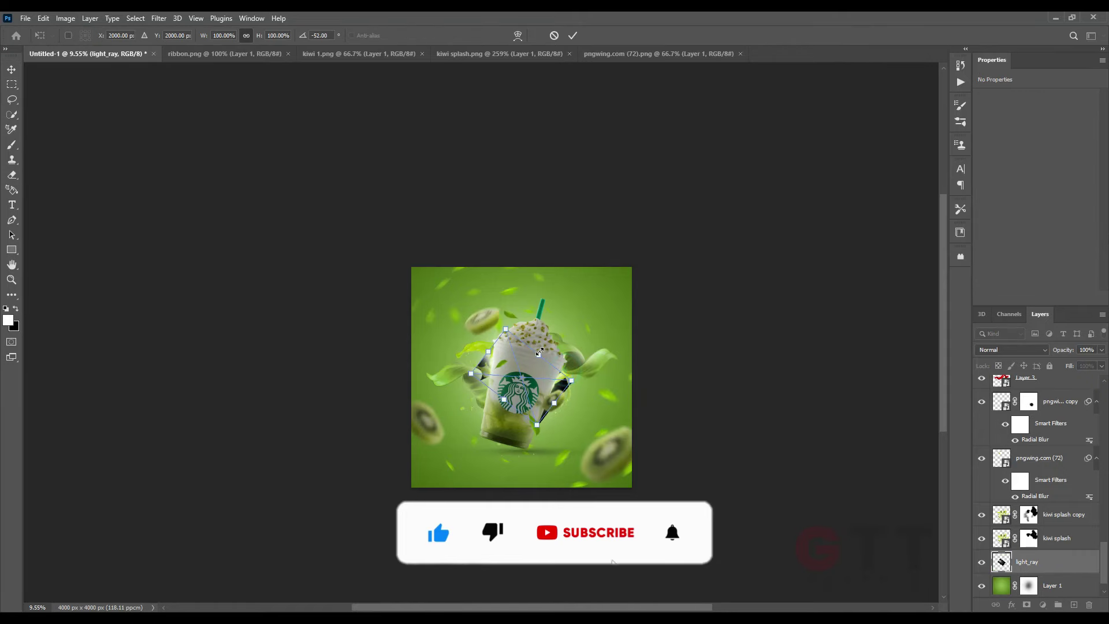
# Step: Set light_ray to Screen blend mode and scale and angle it across the poster
pyautogui.moveTo(650, 258); pyautogui.dragTo(654, 253)
pyautogui.click(1011, 350)
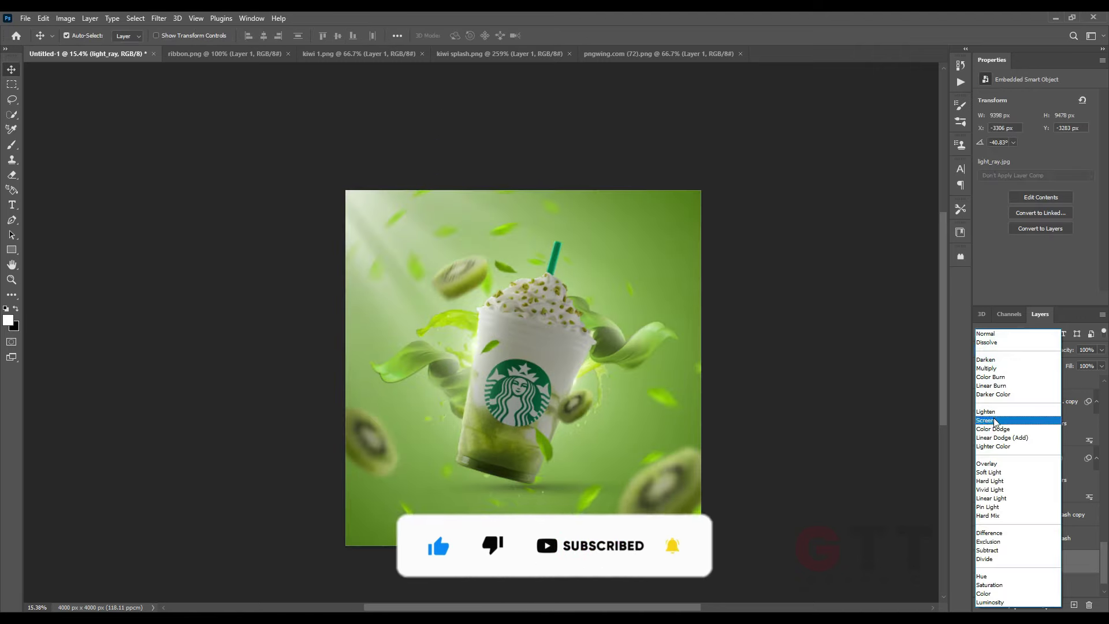
pyautogui.click(994, 419)
pyautogui.scroll(-2, 762, 423)
pyautogui.hotkey('ctrl', 't')
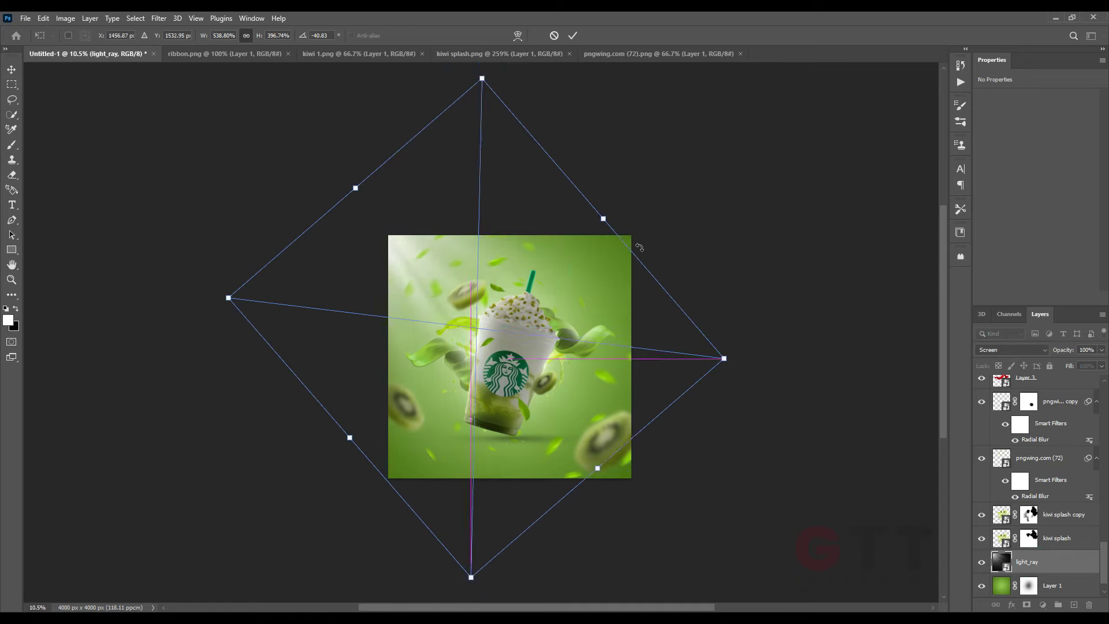
pyautogui.moveTo(616, 215); pyautogui.dragTo(677, 223)
pyautogui.moveTo(372, 458); pyautogui.dragTo(632, 235)
pyautogui.press('Return')
pyautogui.scroll(1, 464, 318)
# Step: Tone the light rays with a clipped Levels layer (32, 0.71, 255), then select the Curves 1 mask
pyautogui.click(1042, 604)
pyautogui.click(1049, 447)
pyautogui.click(1021, 298)
pyautogui.moveTo(1044, 182); pyautogui.dragTo(1066, 181)
pyautogui.moveTo(997, 181); pyautogui.dragTo(1063, 181)
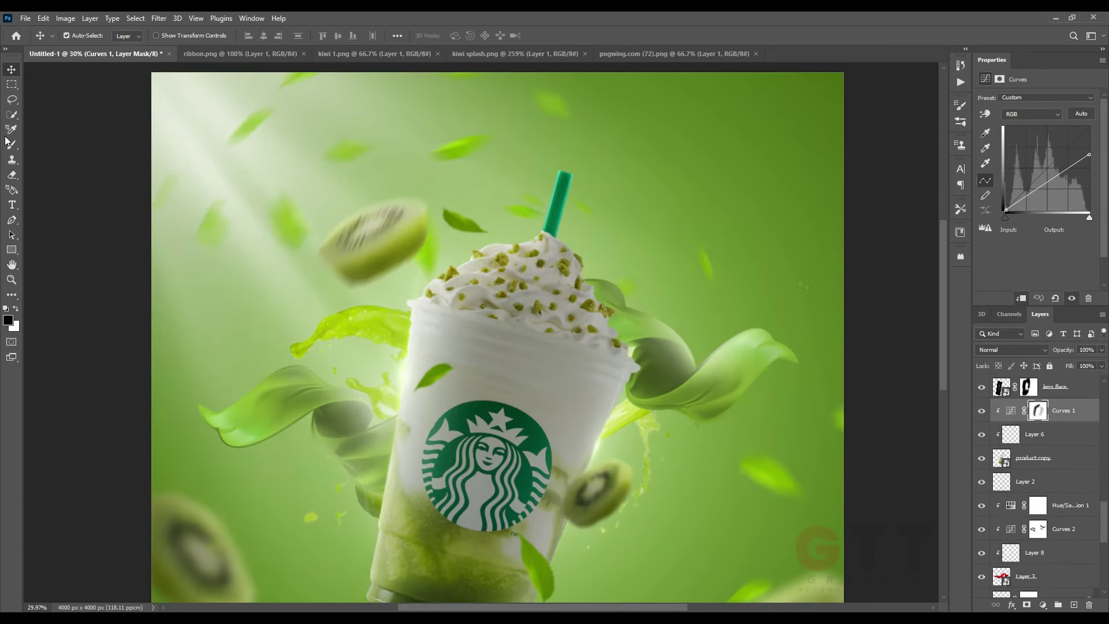
pyautogui.click(12, 144)
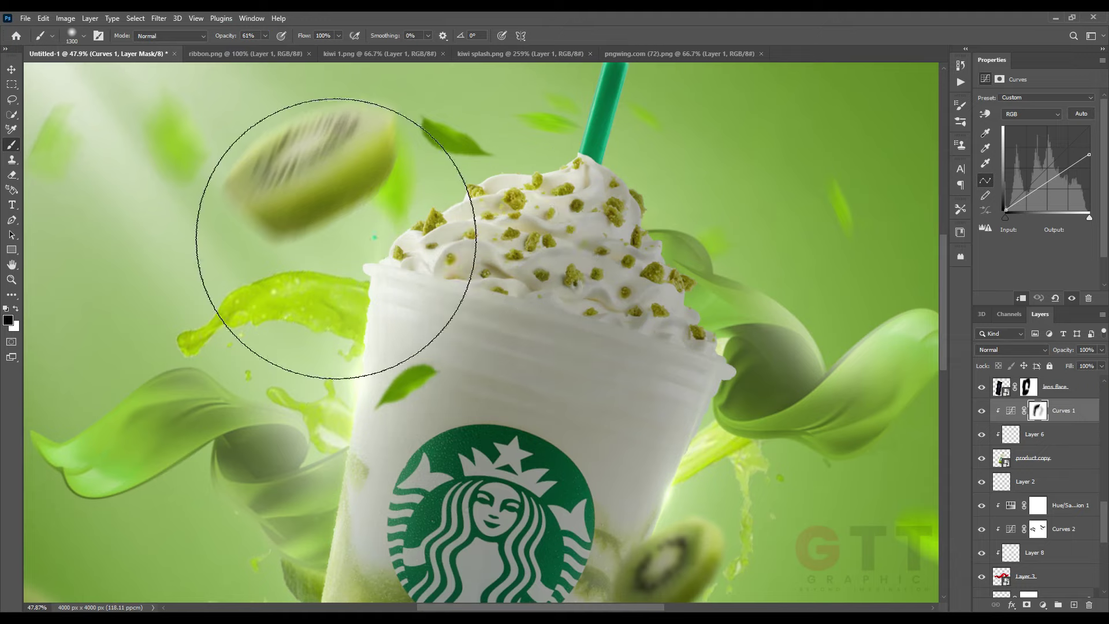
pyautogui.scroll(-5, 309, 185)
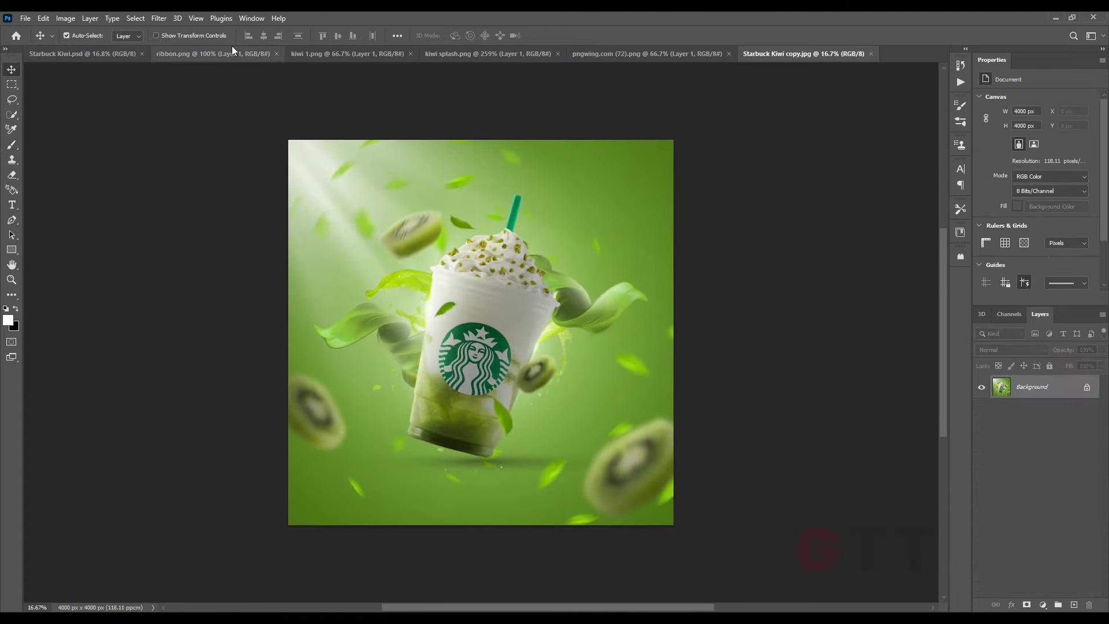
# Step: Grade in Camera Raw: Exposure -0.35, Highlights +79, Clarity +17, Dehaze +26, Vignette -54
pyautogui.click(159, 17)
pyautogui.click(182, 104)
pyautogui.moveTo(921, 271); pyautogui.dragTo(917, 272)
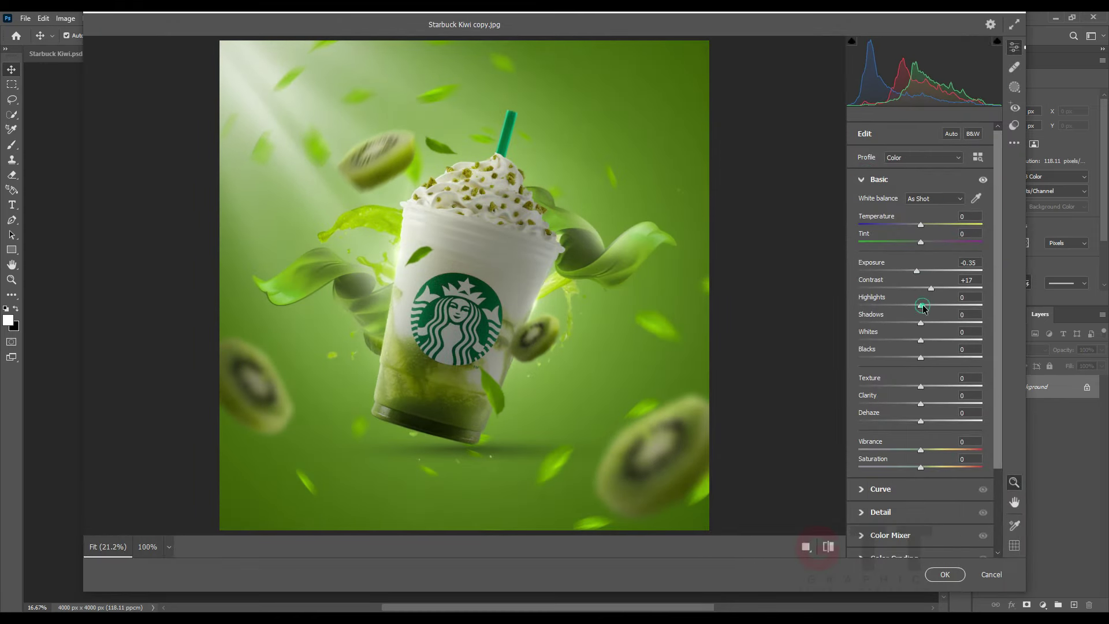
pyautogui.moveTo(893, 306)
pyautogui.mouseDown()
pyautogui.moveTo(969, 305)
pyautogui.moveTo(877, 325)
pyautogui.mouseUp()
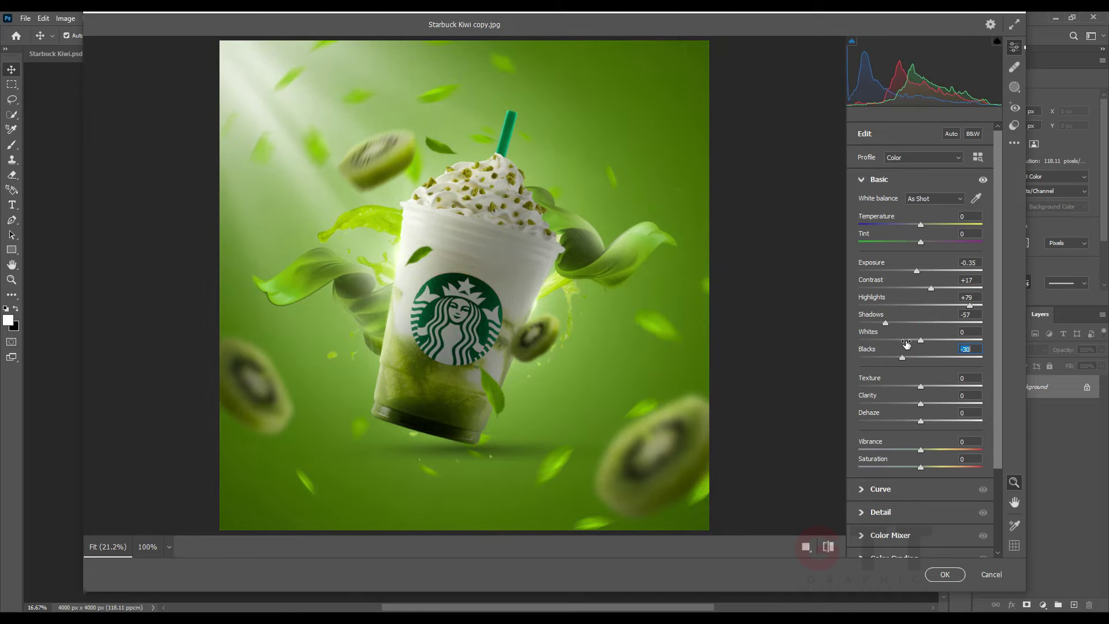
pyautogui.moveTo(922, 357); pyautogui.dragTo(919, 359)
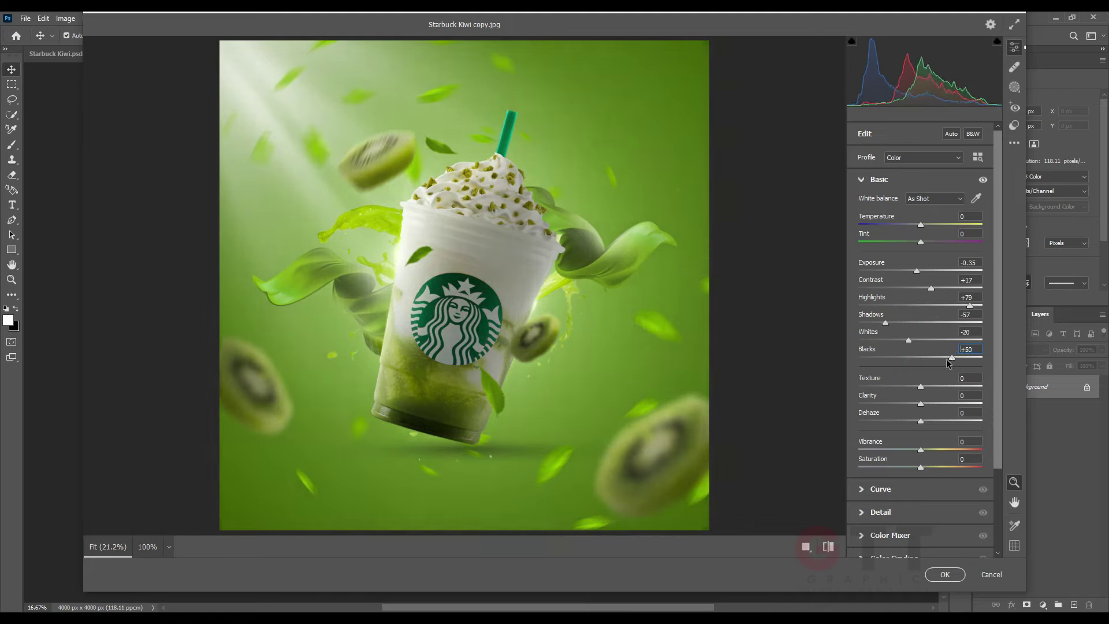
pyautogui.moveTo(895, 382); pyautogui.dragTo(934, 382)
pyautogui.scroll(-3, 933, 306)
pyautogui.moveTo(931, 305); pyautogui.dragTo(944, 305)
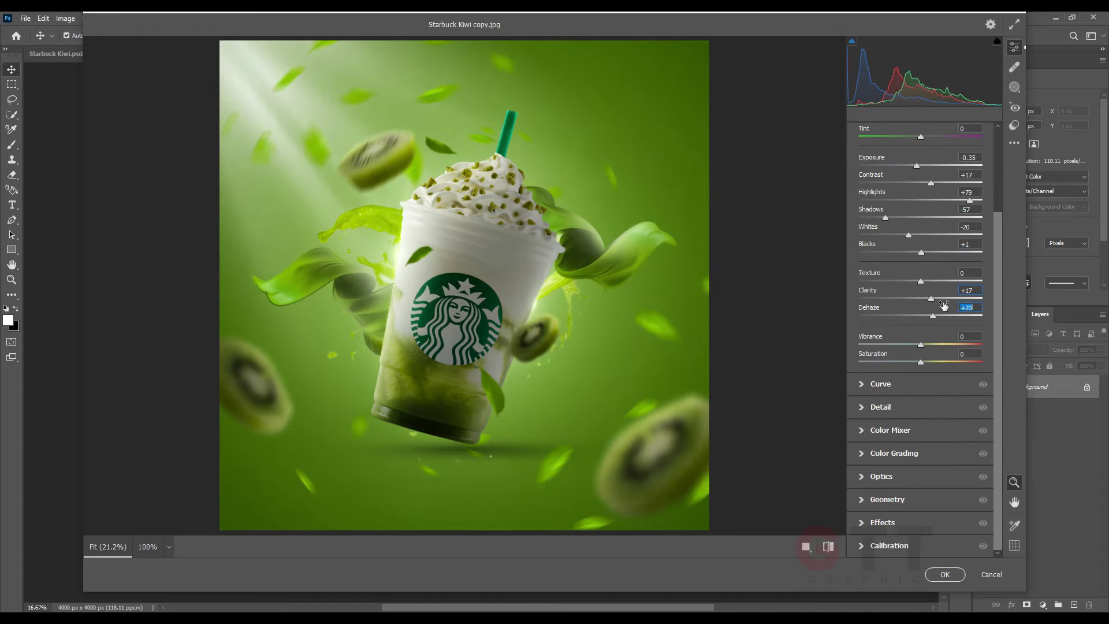
pyautogui.click(862, 478)
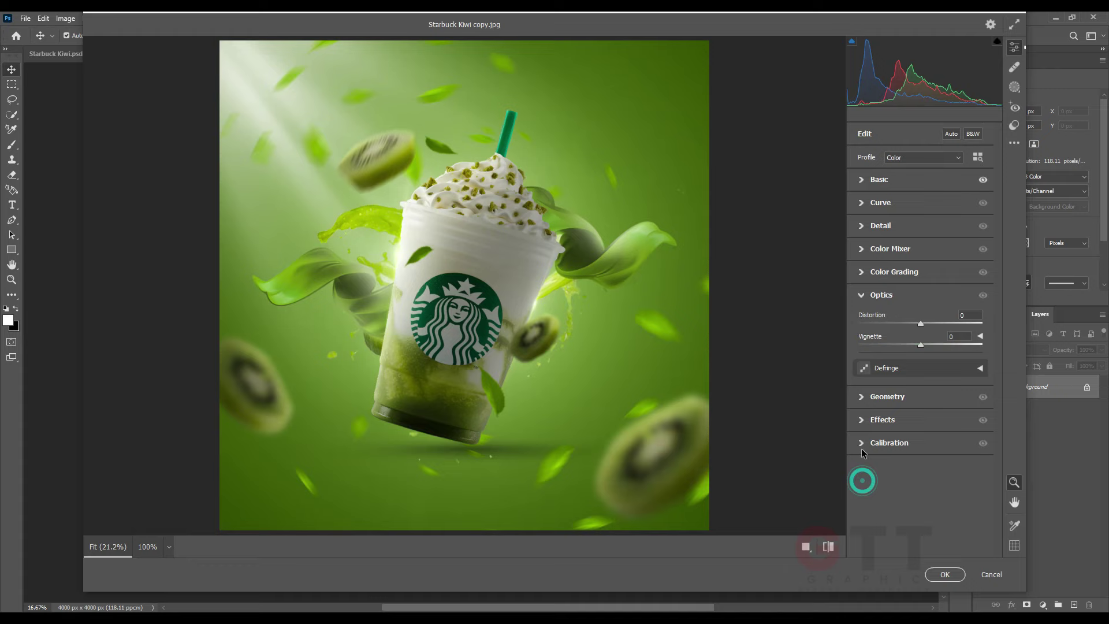
pyautogui.moveTo(923, 346); pyautogui.dragTo(889, 342)
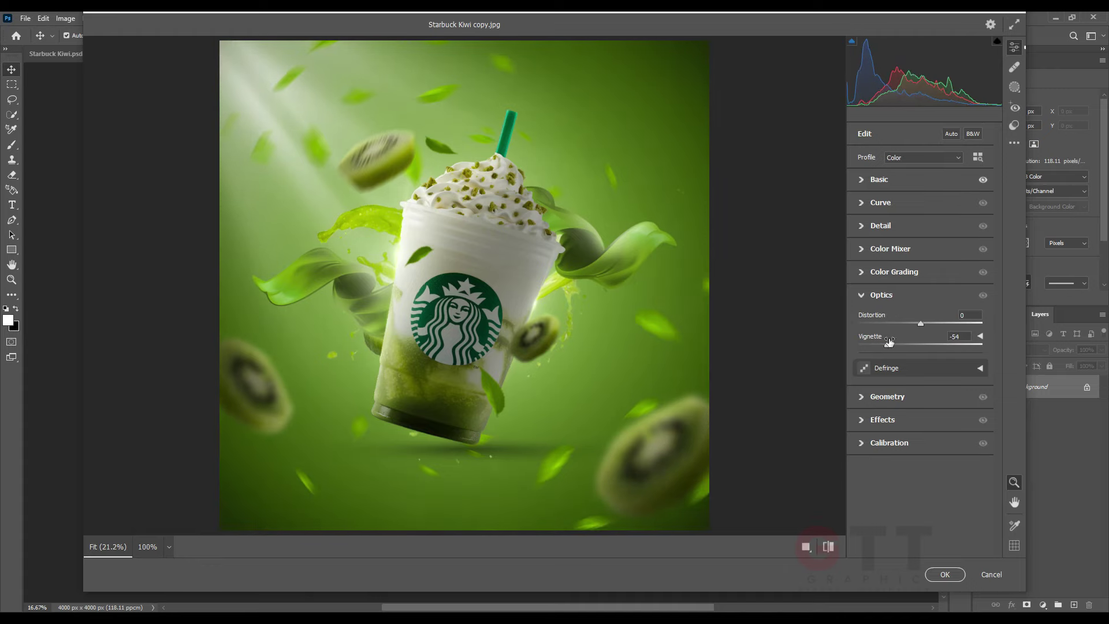
pyautogui.click(944, 574)
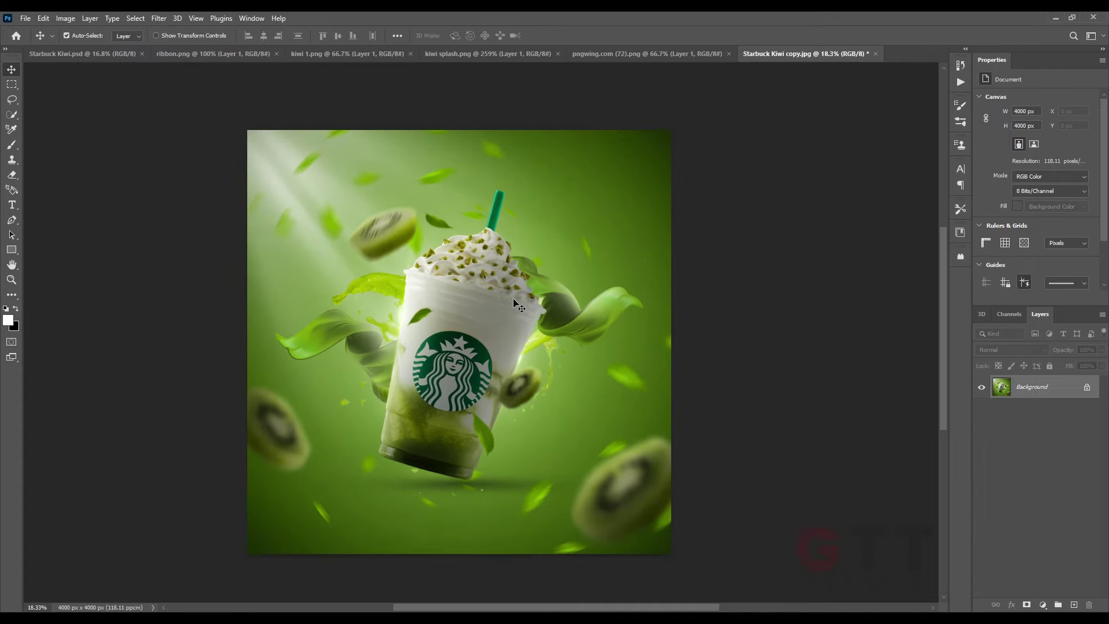